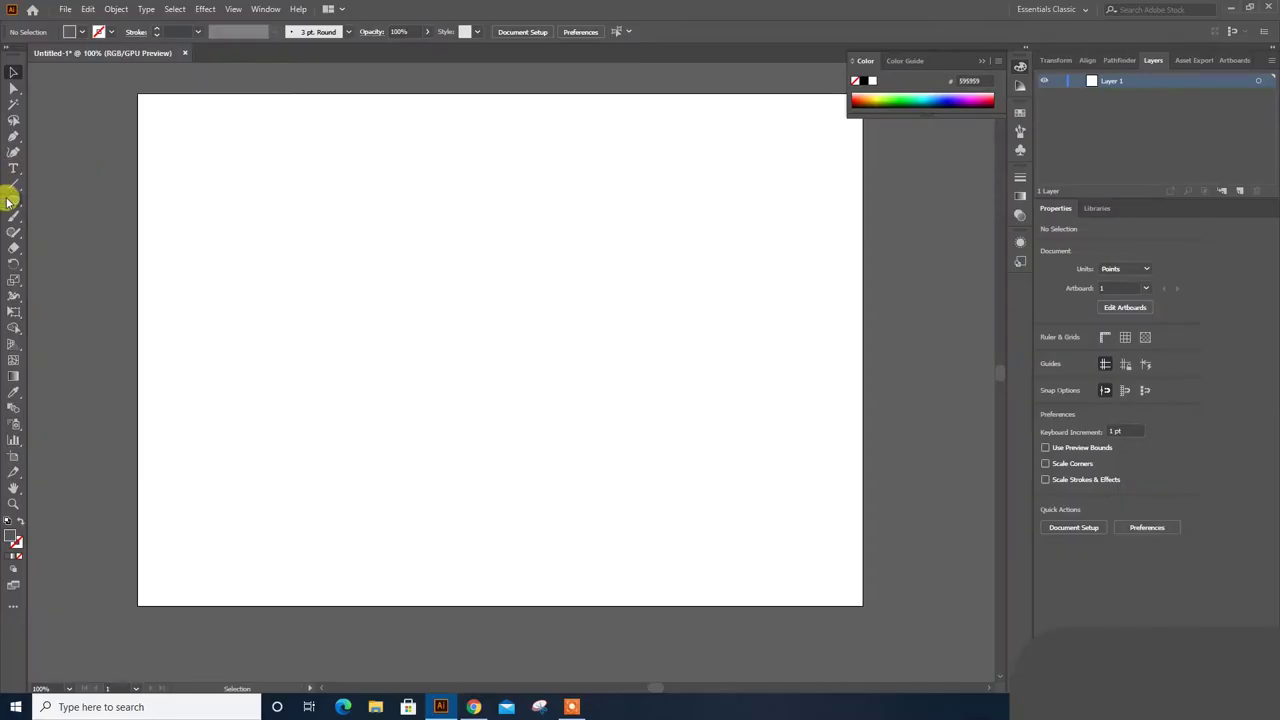
Draw a large circle on the artboard and give it an orange fill.
click(12, 200)
key(ctrl+equal)
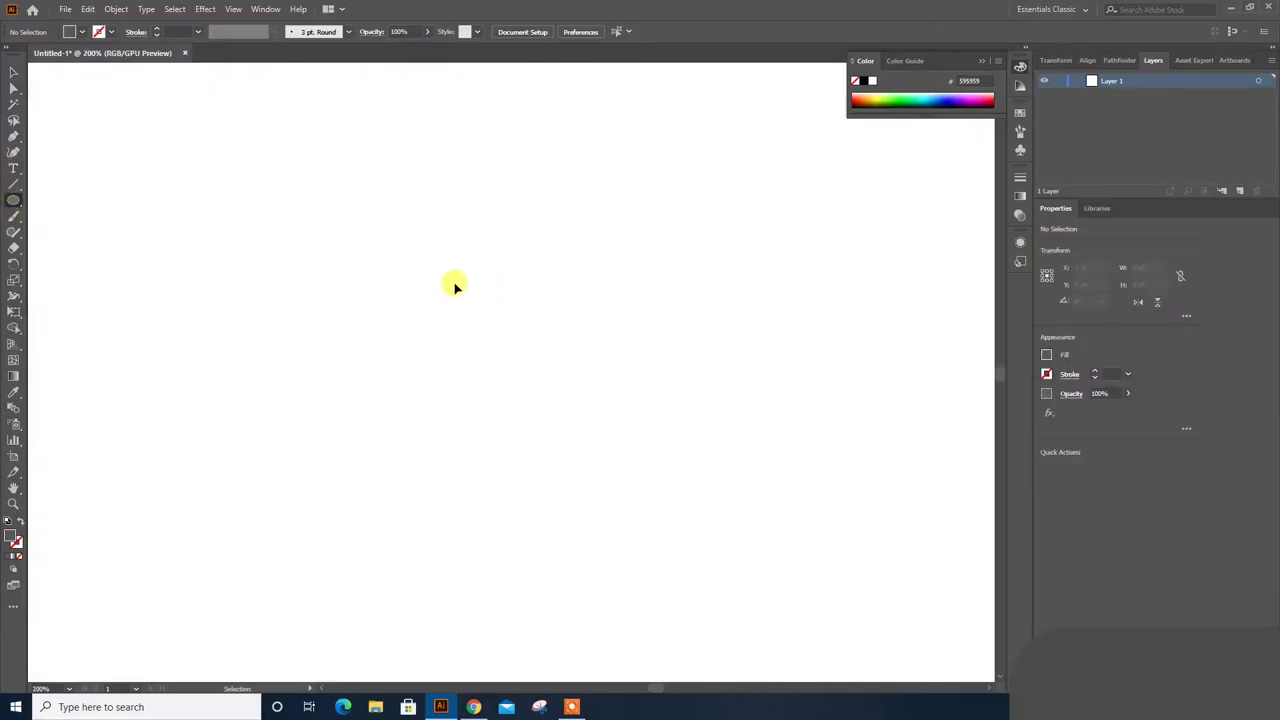
drag(389, 222, 726, 528)
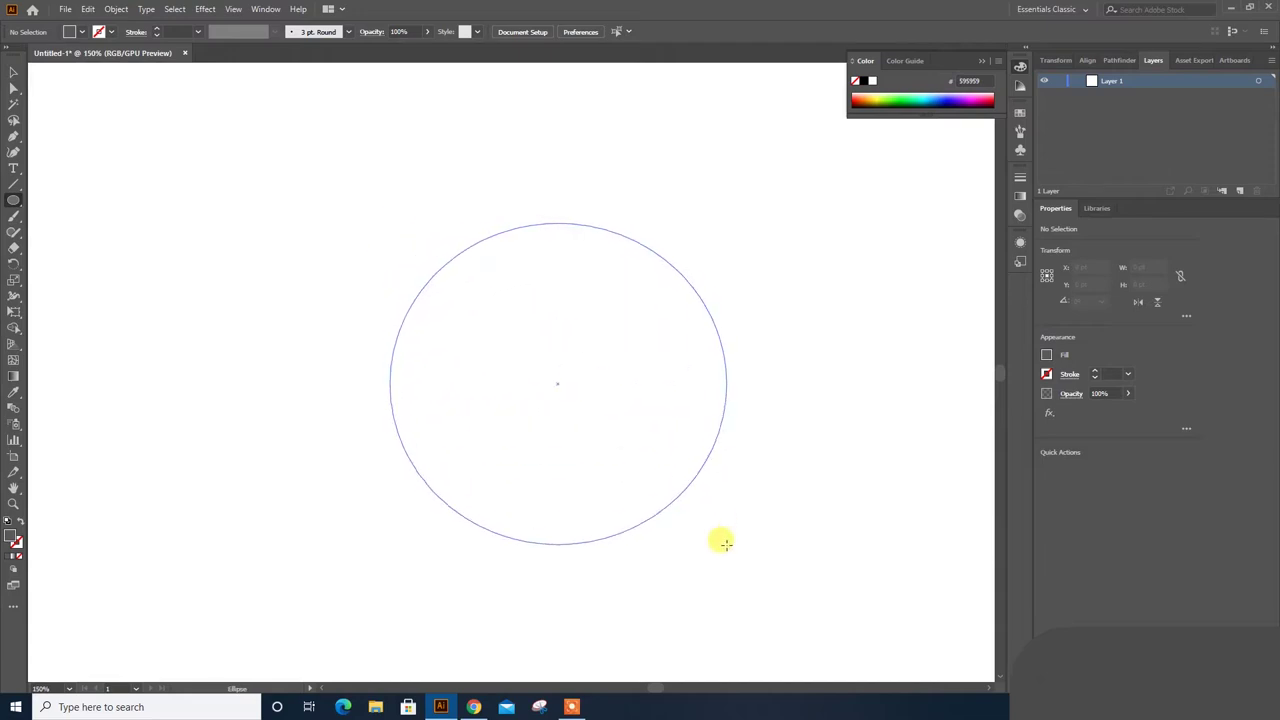
double_click(11, 535)
mouse_move(1004, 263)
mouse_down()
mouse_move(968, 271)
mouse_move(962, 260)
mouse_up()
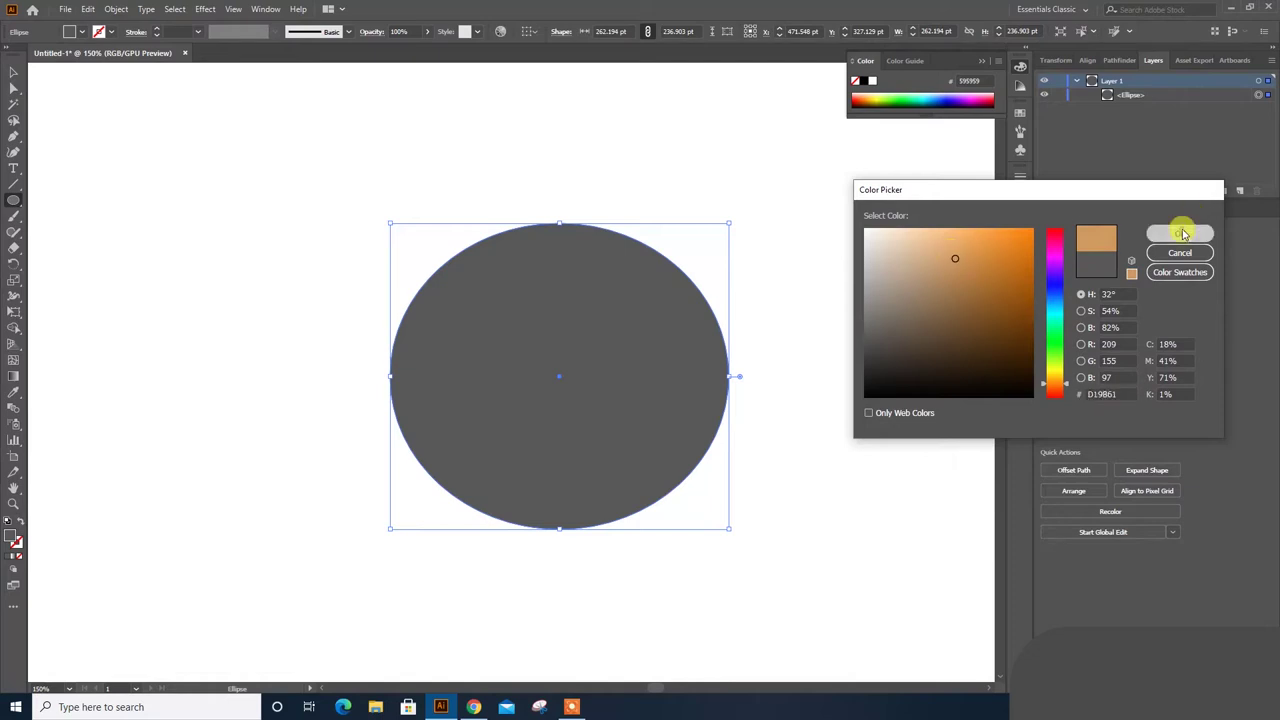
click(1180, 233)
Refine the circle's fill to a brighter, more saturated orange and select the circle.
double_click(11, 538)
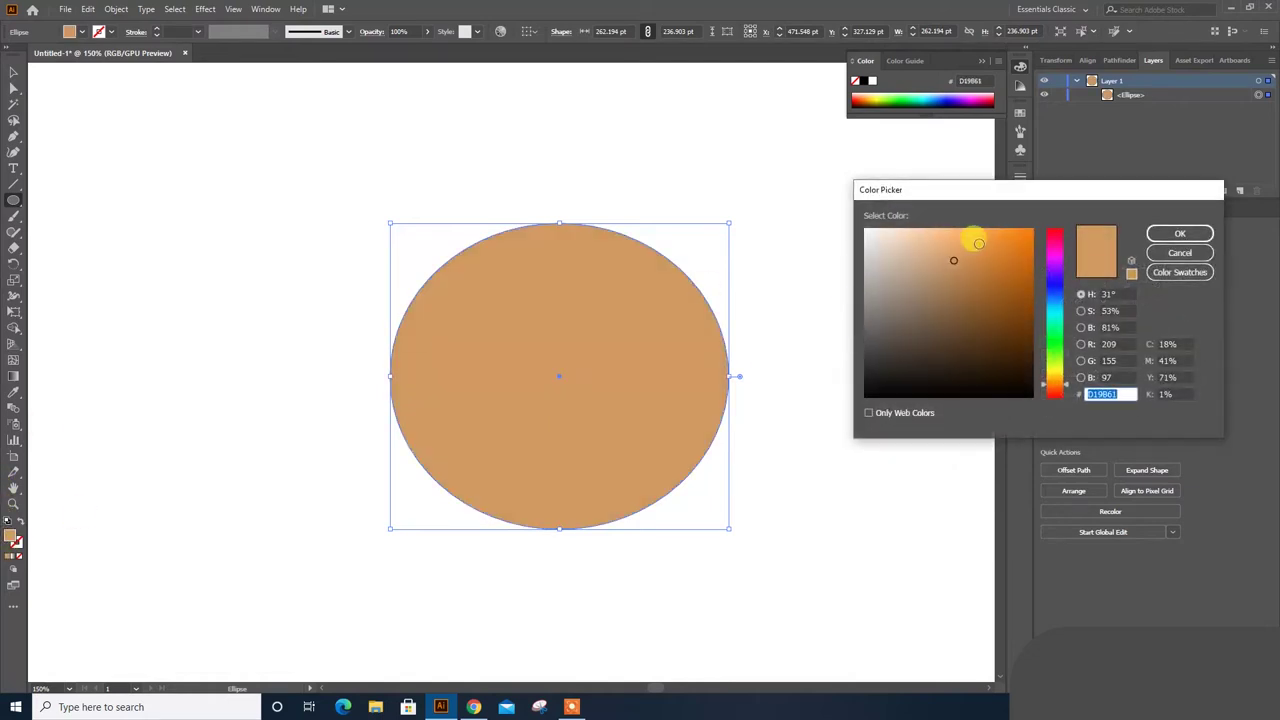
drag(992, 241, 984, 236)
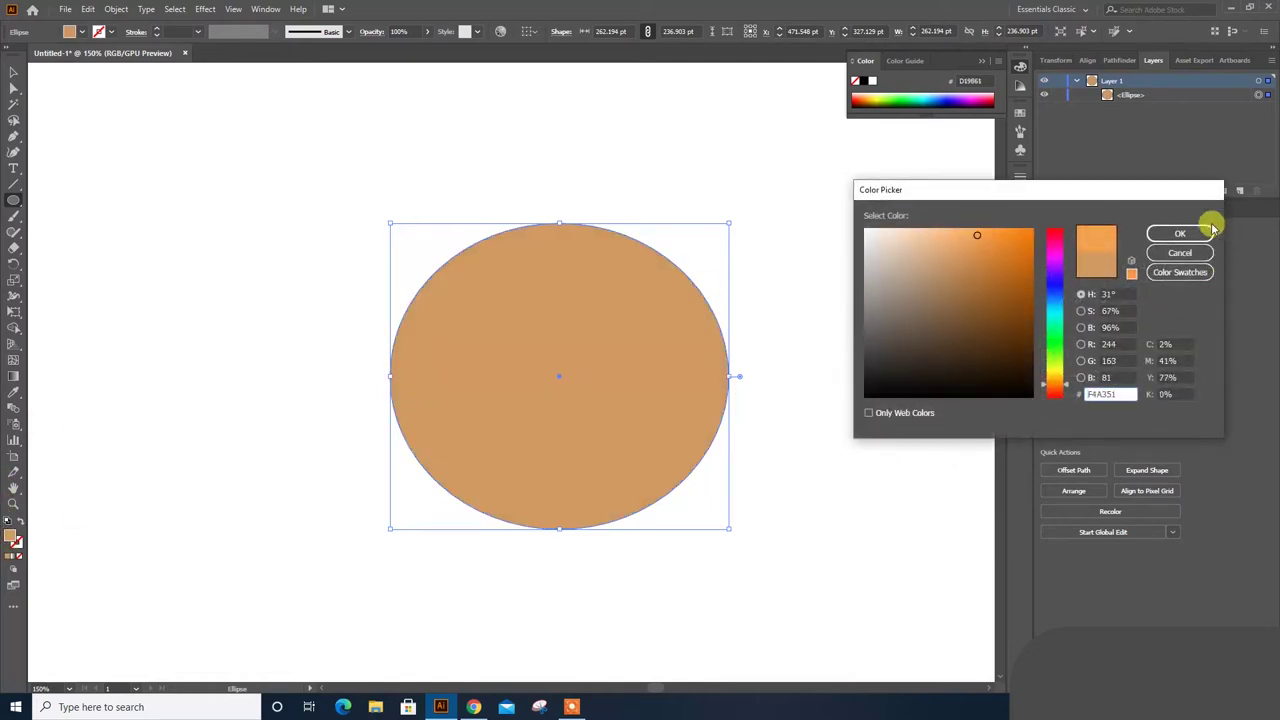
click(1180, 233)
double_click(11, 538)
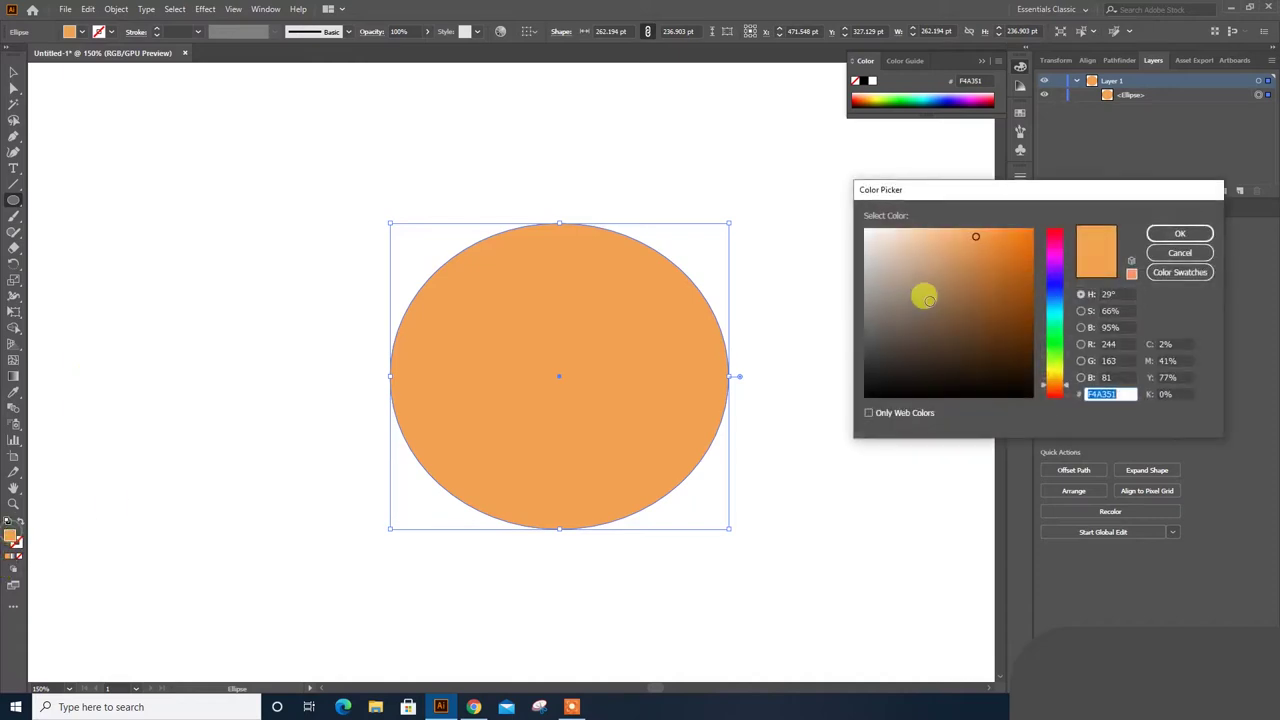
drag(1056, 390, 1057, 387)
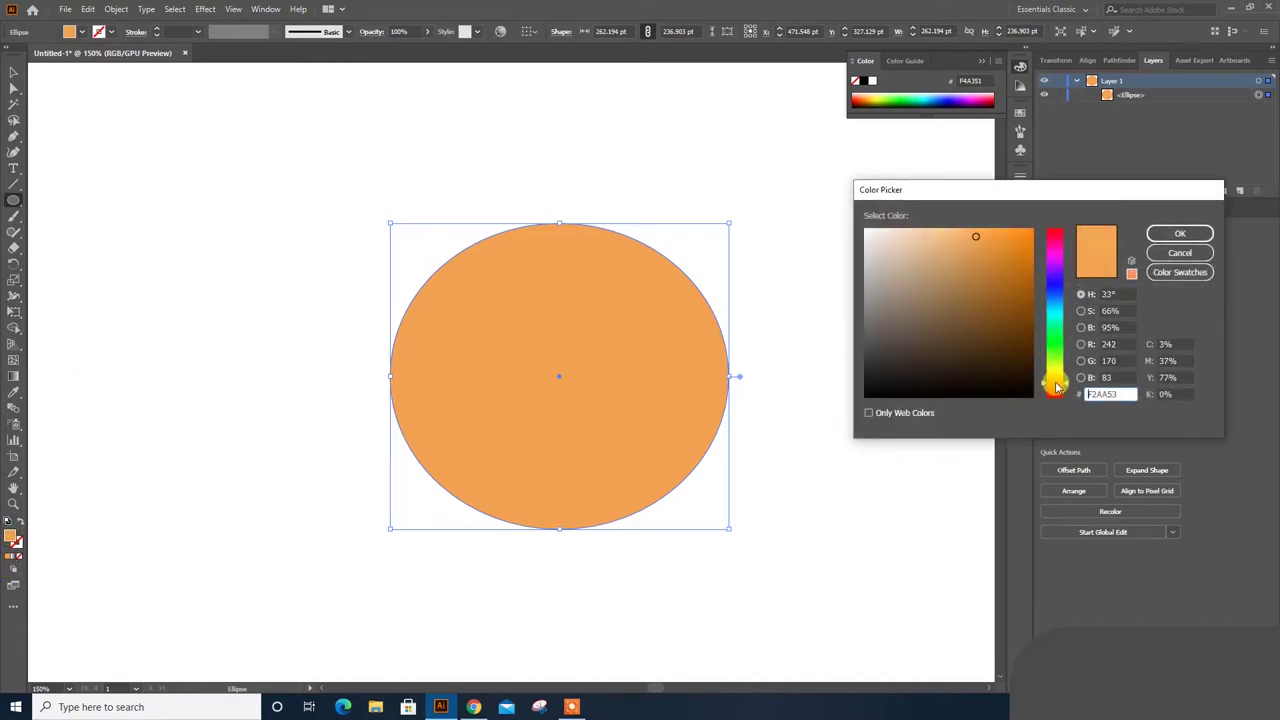
drag(1008, 271, 985, 230)
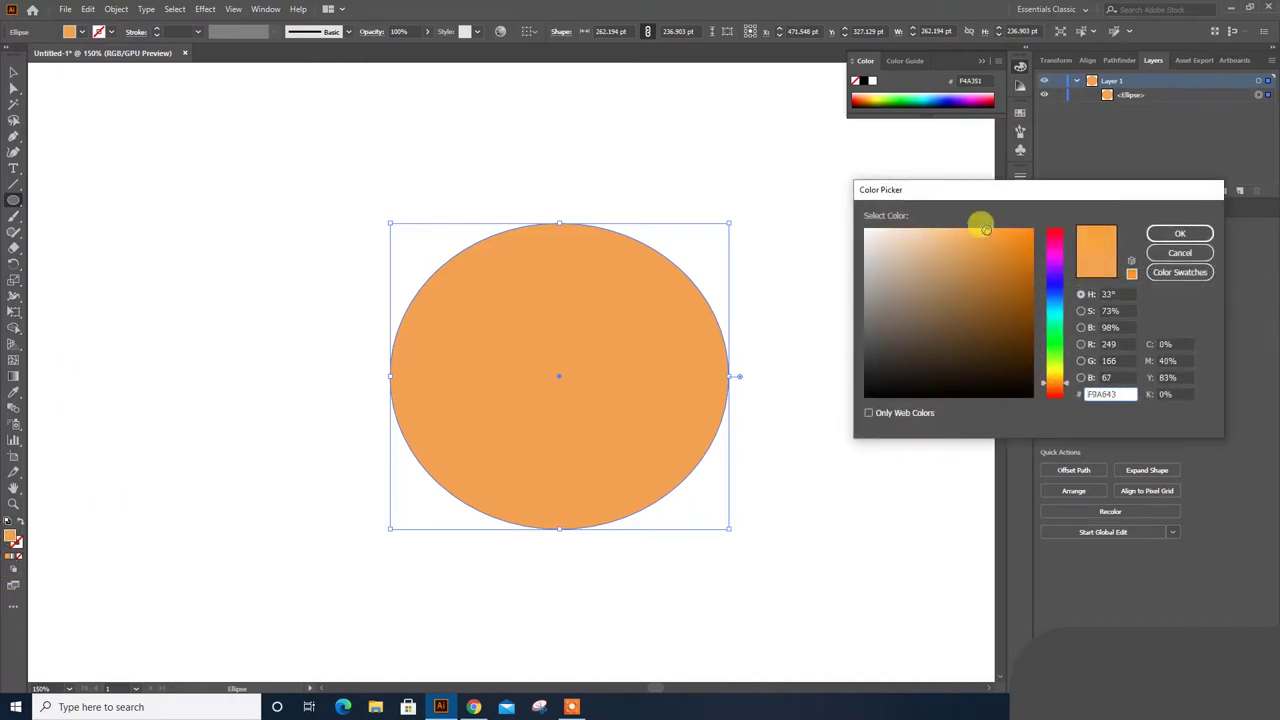
click(1172, 231)
click(13, 72)
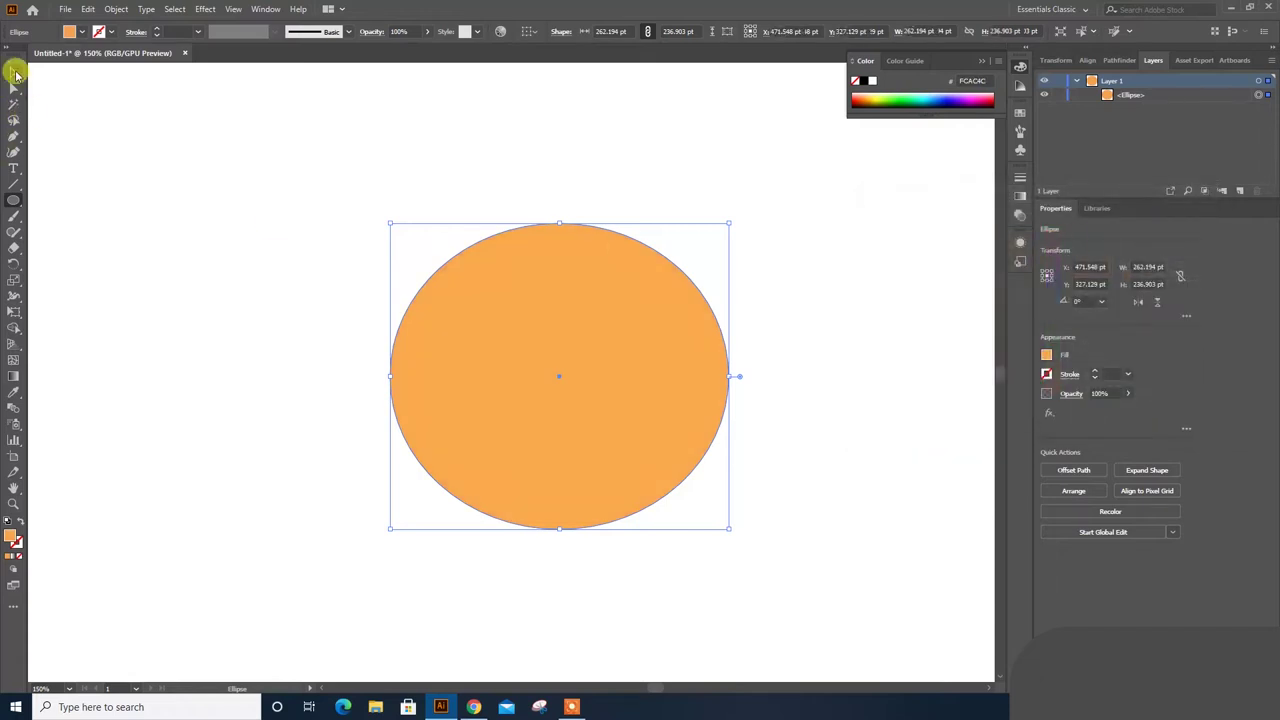
click(536, 330)
Move the orange circle up and left and shrink it to head size.
scroll(583, 308, down, 3)
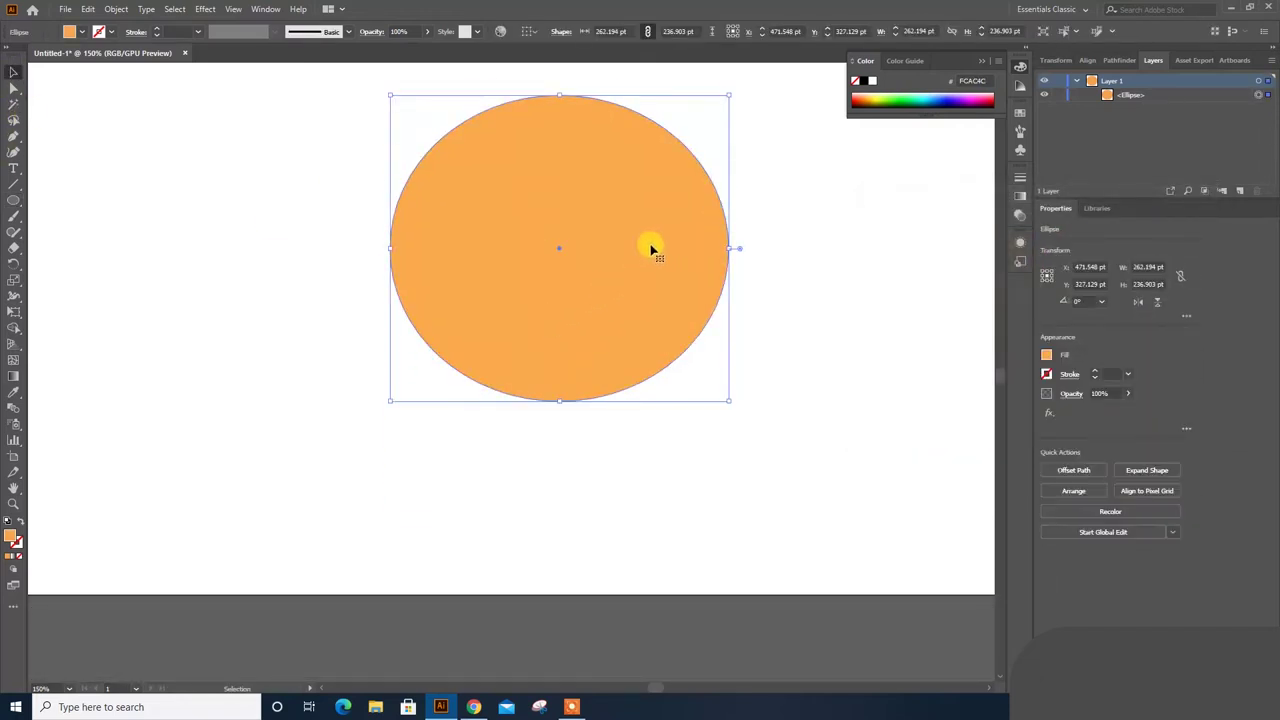
drag(651, 249, 634, 217)
key(ctrl+minus)
key(ctrl+minus)
key(ctrl+plus)
key(ctrl+plus)
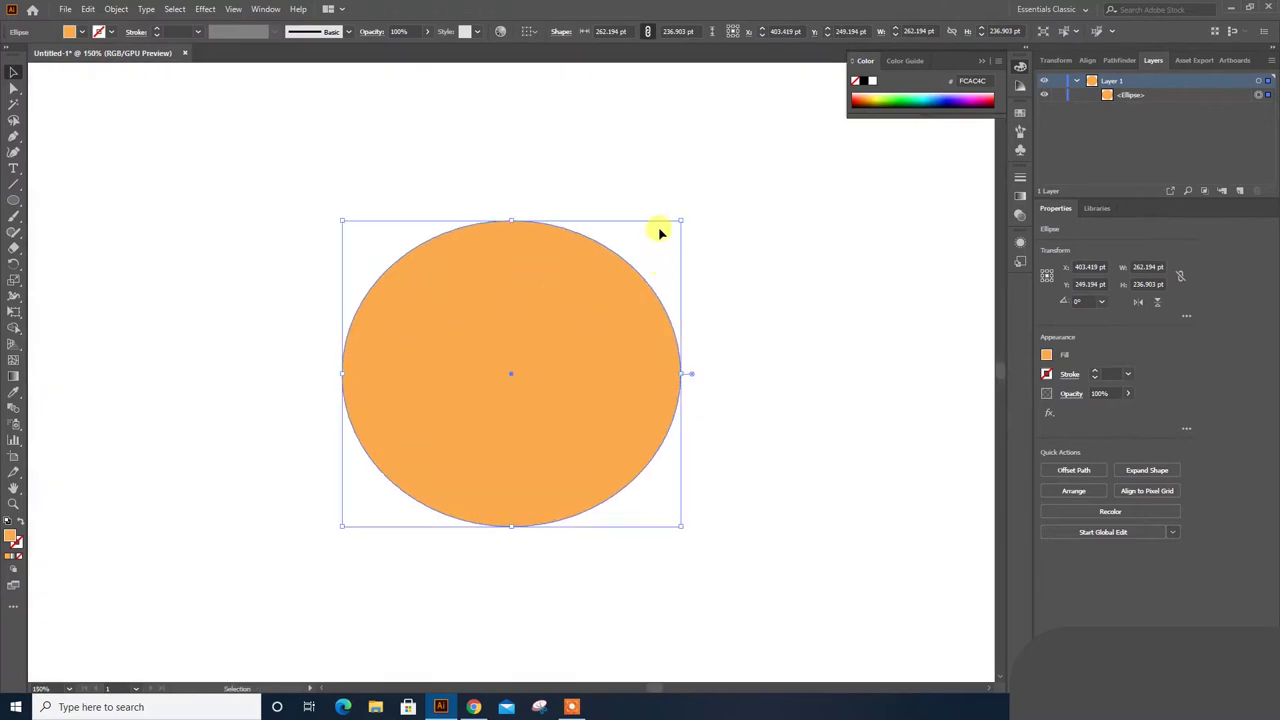
drag(681, 220, 651, 240)
Copy the circle below as a 271.484 × 336.584 pt body oval and paste a copy in front.
mouse_move(597, 389)
mouse_down()
mouse_move(577, 274)
mouse_move(557, 305)
mouse_move(540, 490)
mouse_up()
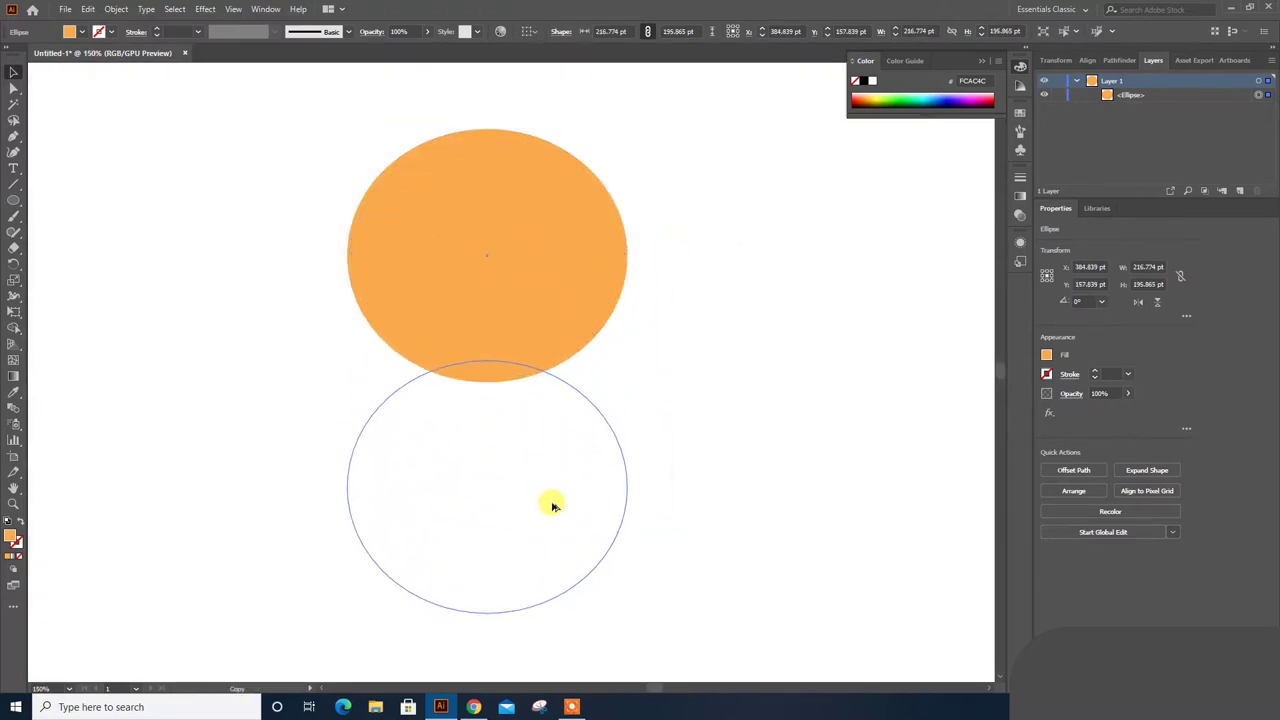
scroll(540, 490, down, 4)
scroll(531, 463, up, 1)
drag(488, 452, 485, 560)
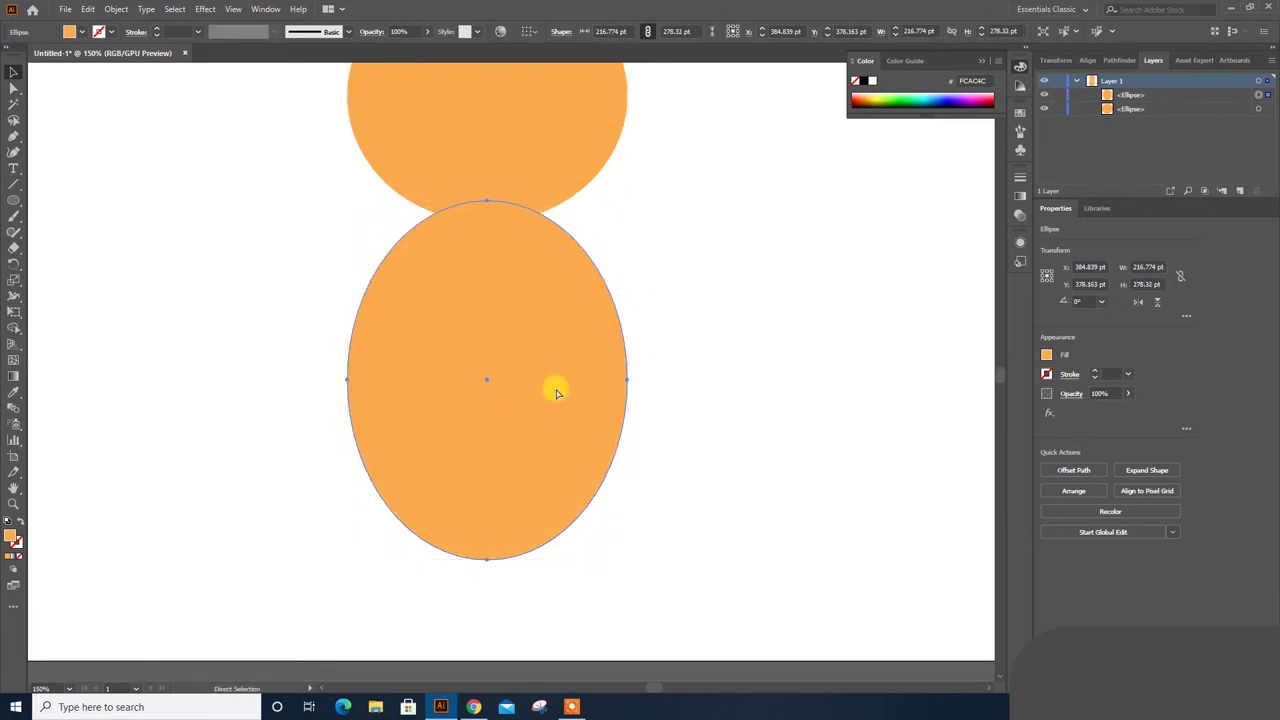
key(ctrl+z)
drag(622, 452, 662, 485)
drag(486, 485, 487, 603)
click(1162, 95)
key(ctrl+c)
key(ctrl+f)
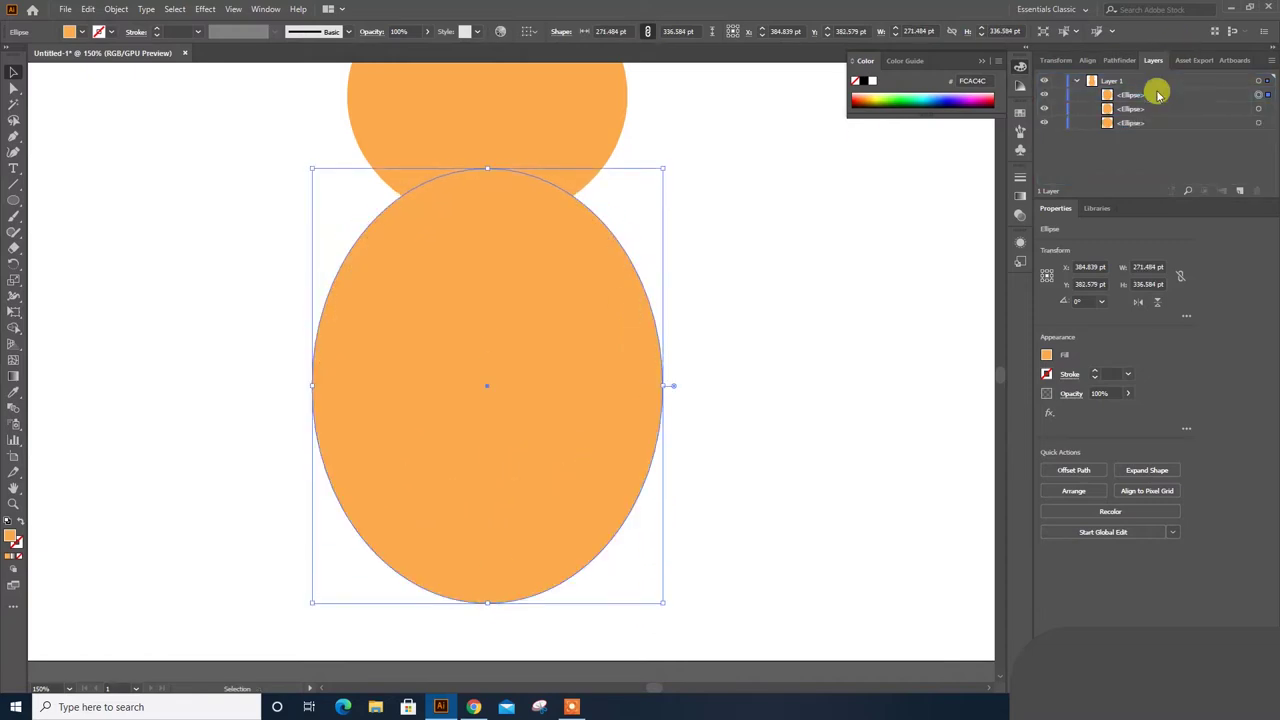
Shrink the pasted copy into an inner oval with a pale peach fill.
drag(660, 168, 598, 226)
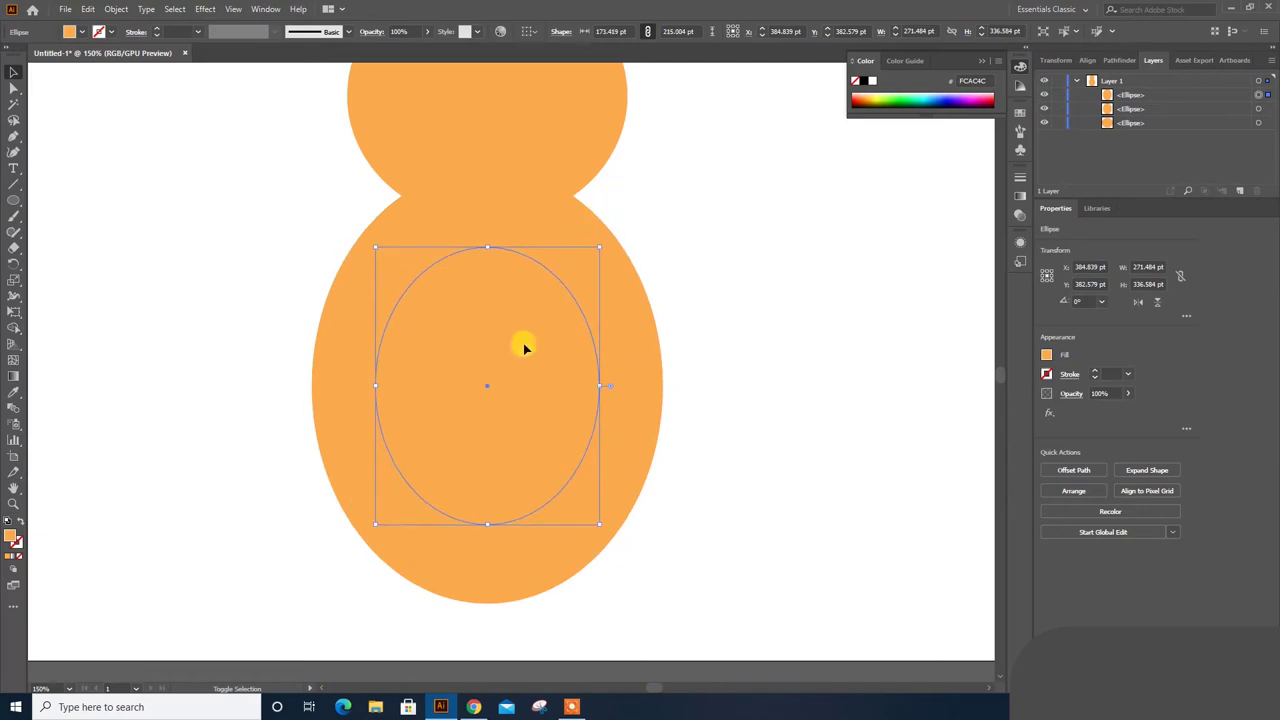
drag(521, 342, 521, 342)
scroll(405, 373, up, 2)
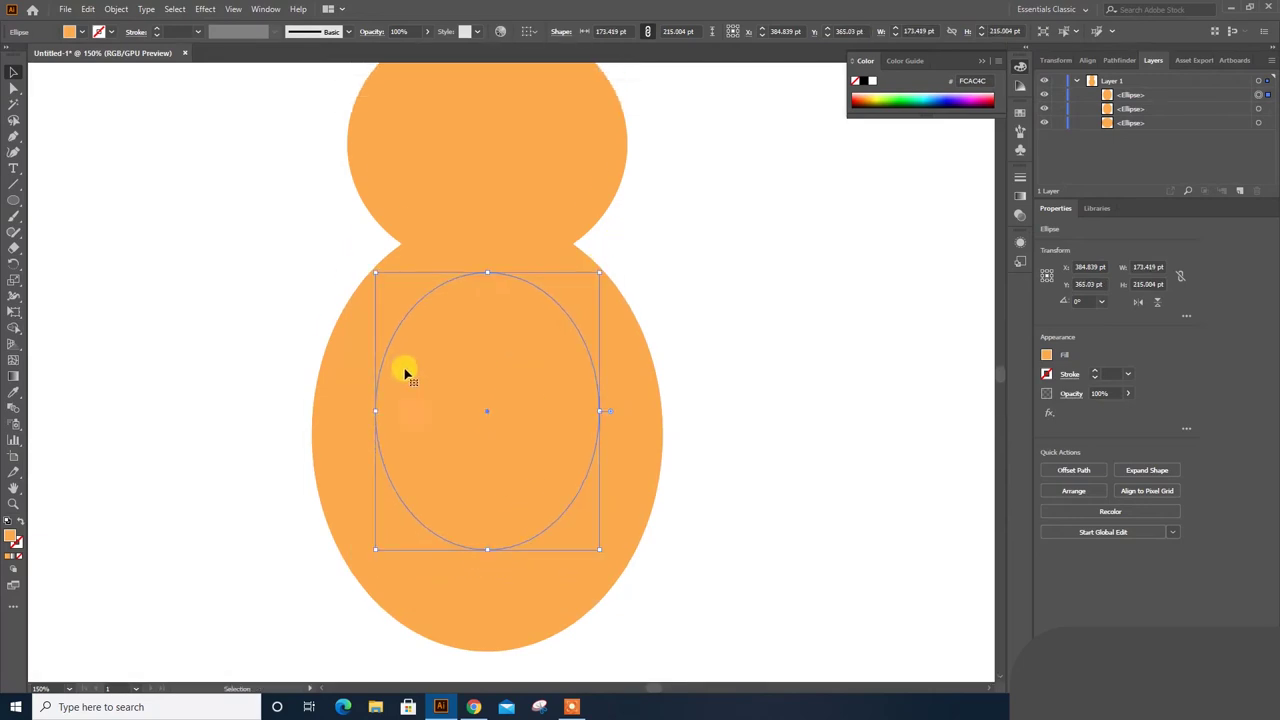
double_click(14, 538)
drag(955, 221, 938, 222)
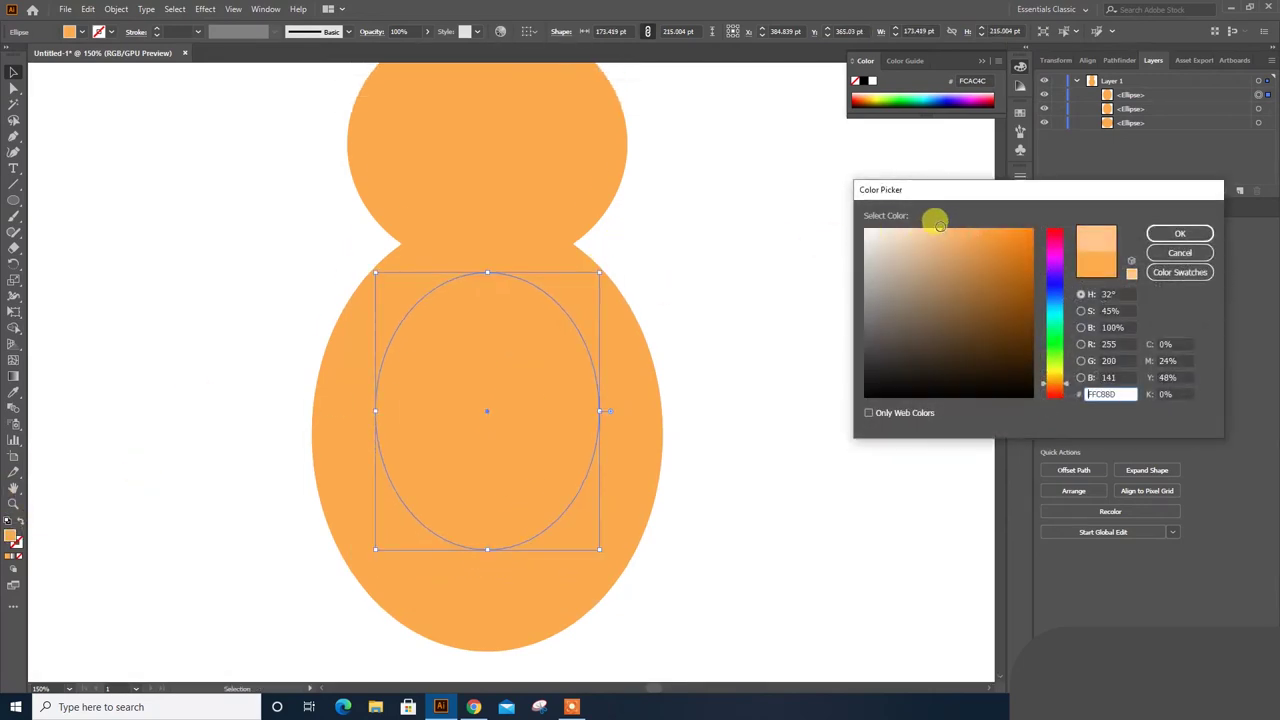
click(1170, 233)
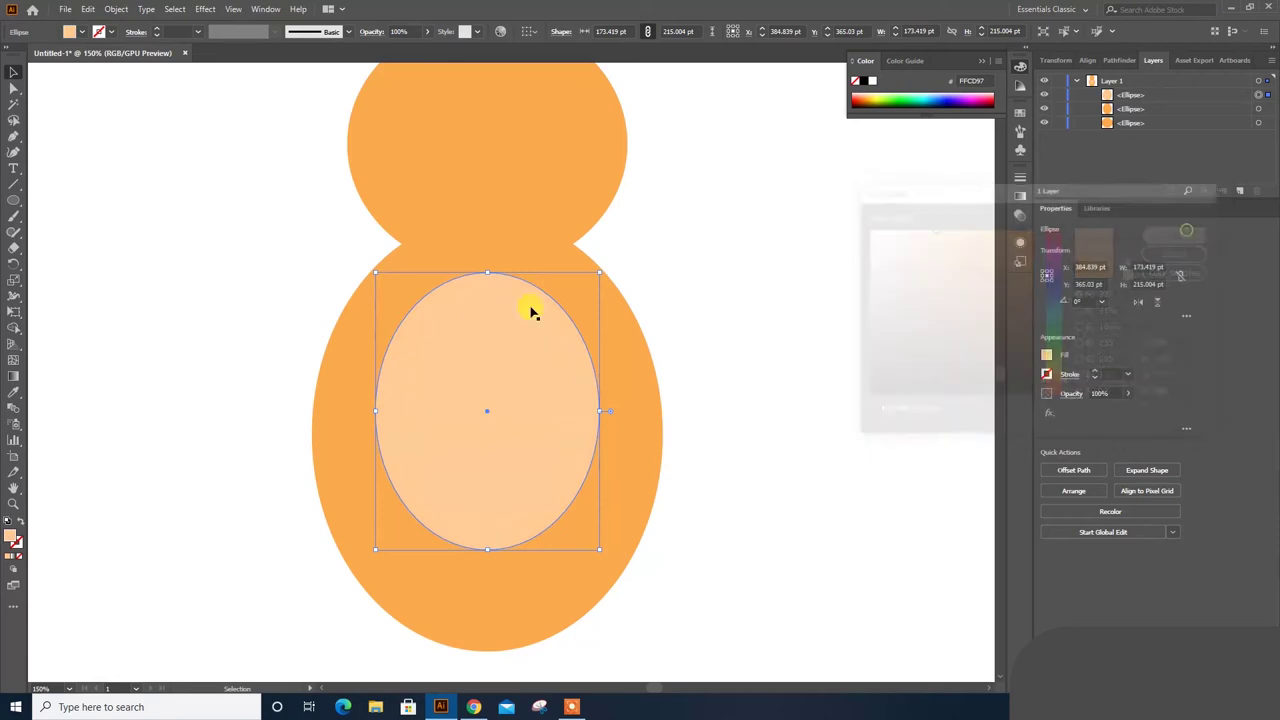
double_click(14, 538)
click(1172, 233)
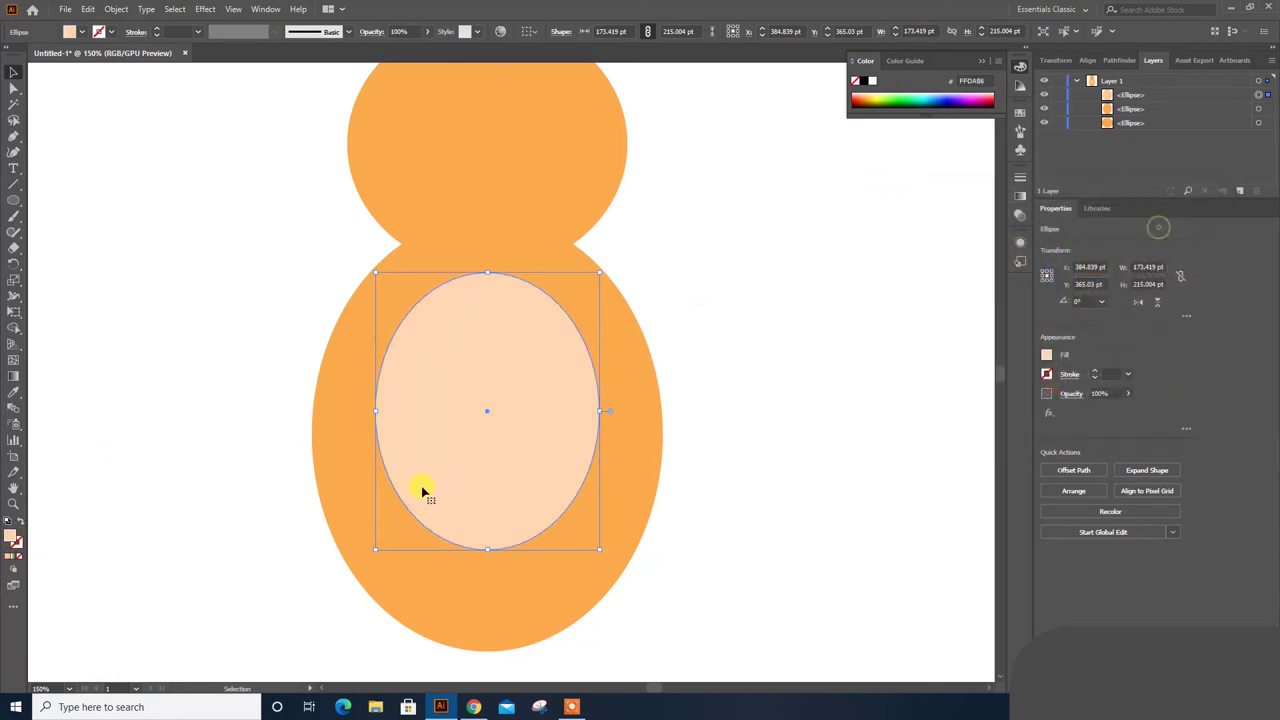
Stretch the peach belly to 173.419 × 242.762 pt and select it with the orange body.
scroll(462, 520, down, 1)
drag(488, 486, 482, 521)
scroll(536, 462, up, 1)
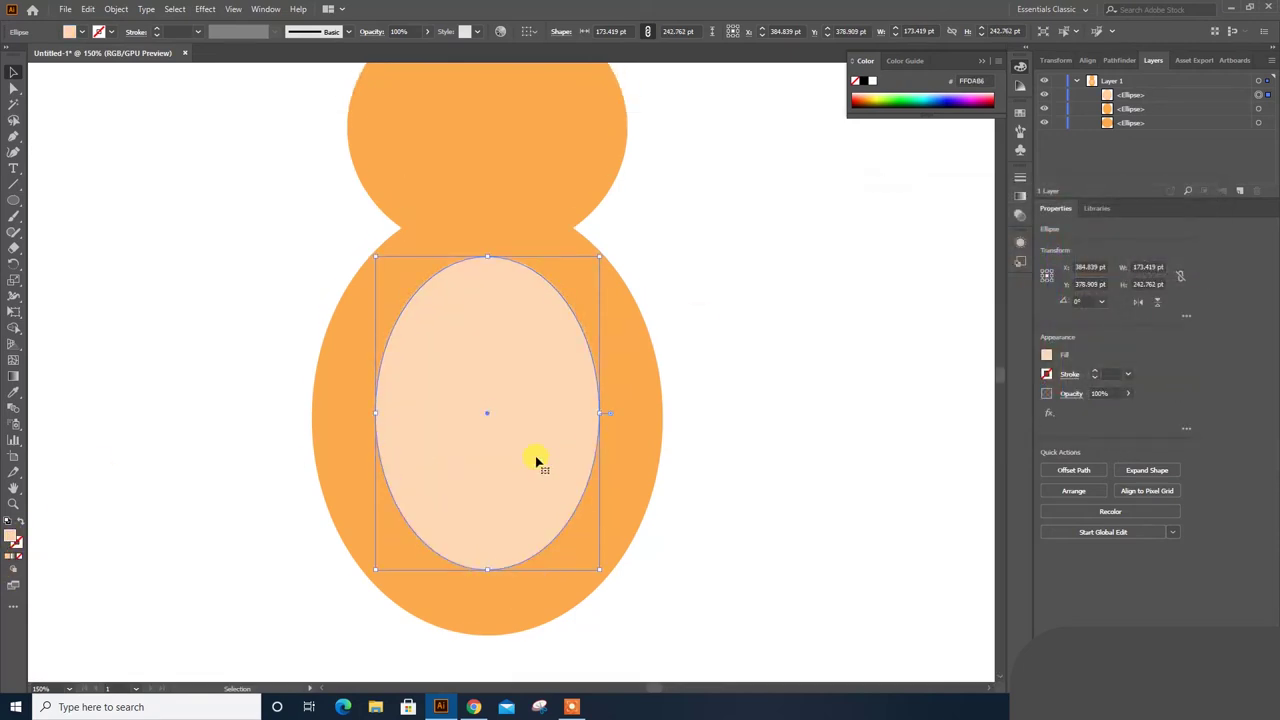
shift+click(640, 410)
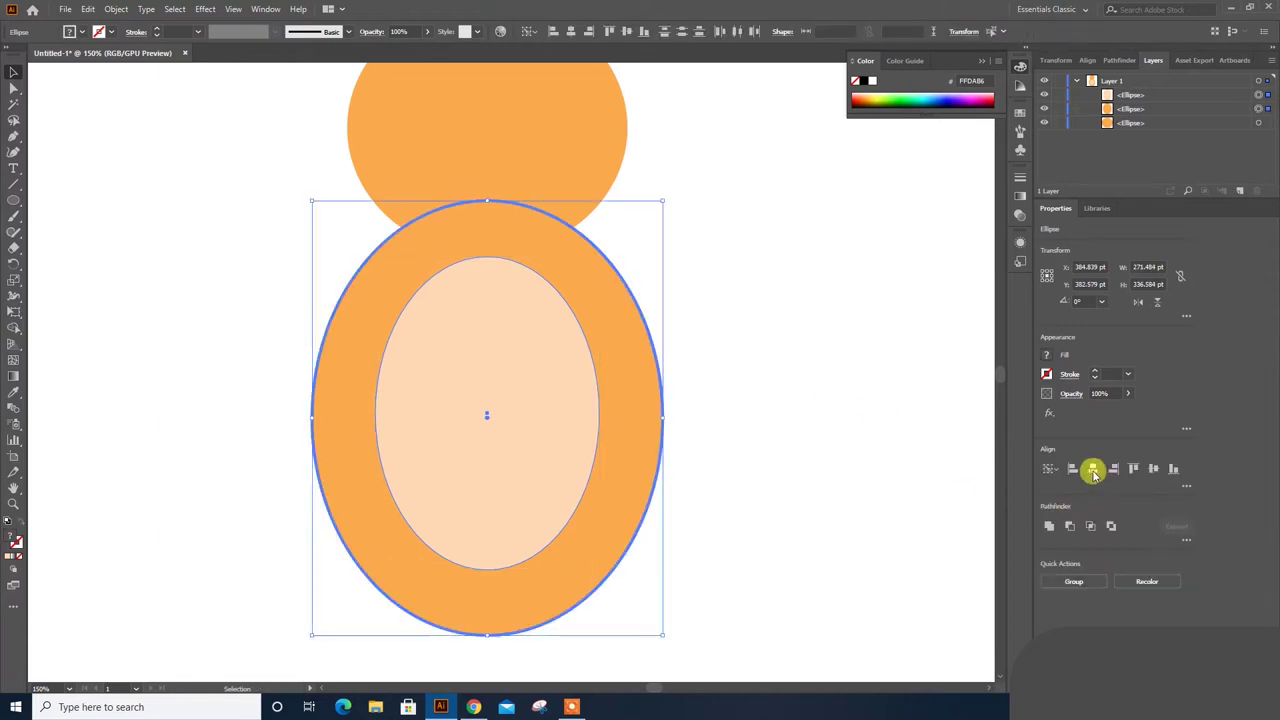
Enlarge the head circle to 240.487 × 217.29 pt and bring it in front of the body.
click(894, 329)
scroll(541, 322, up, 3)
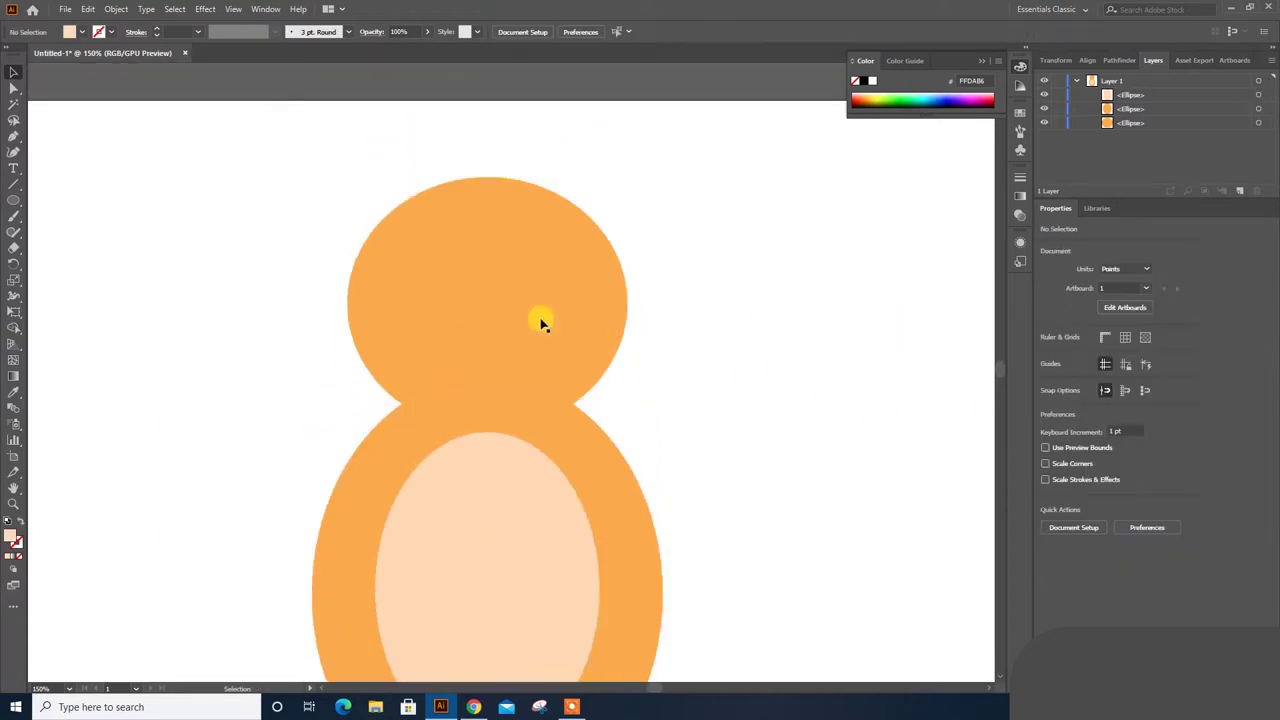
click(540, 322)
scroll(620, 377, down, 1)
drag(630, 410, 643, 423)
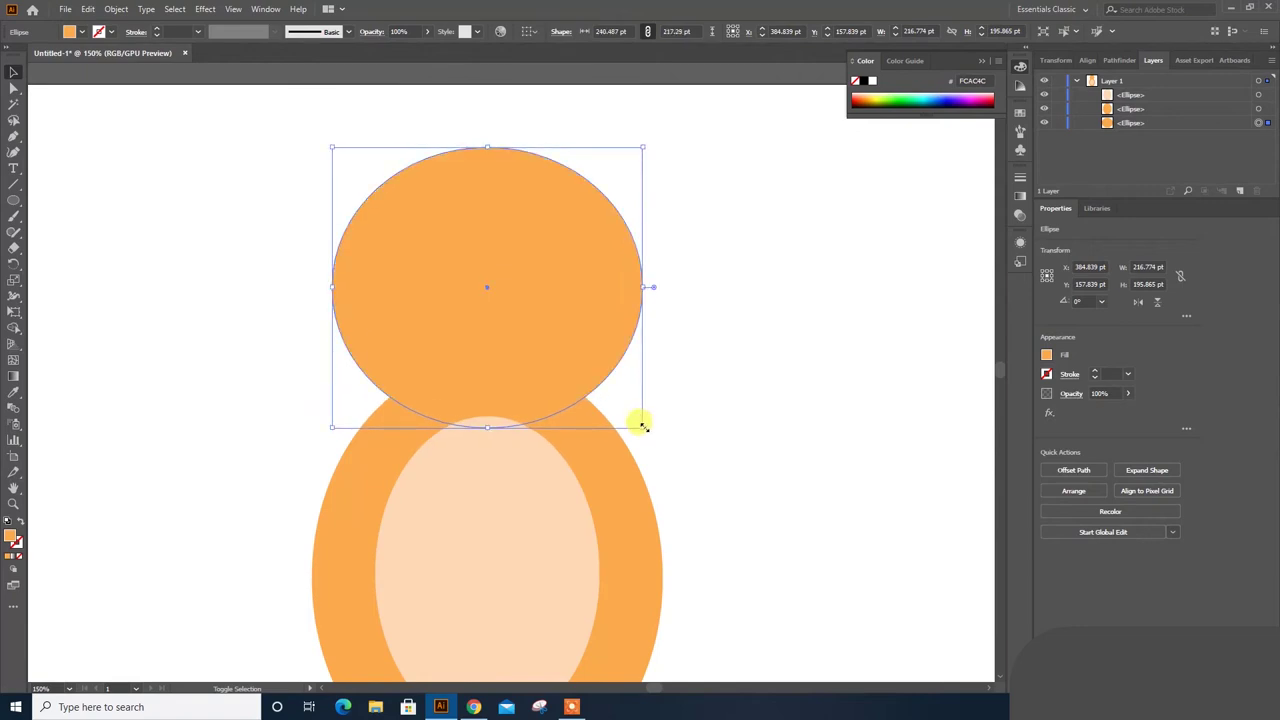
scroll(578, 320, down, 1)
scroll(575, 308, up, 1)
right_click(580, 260)
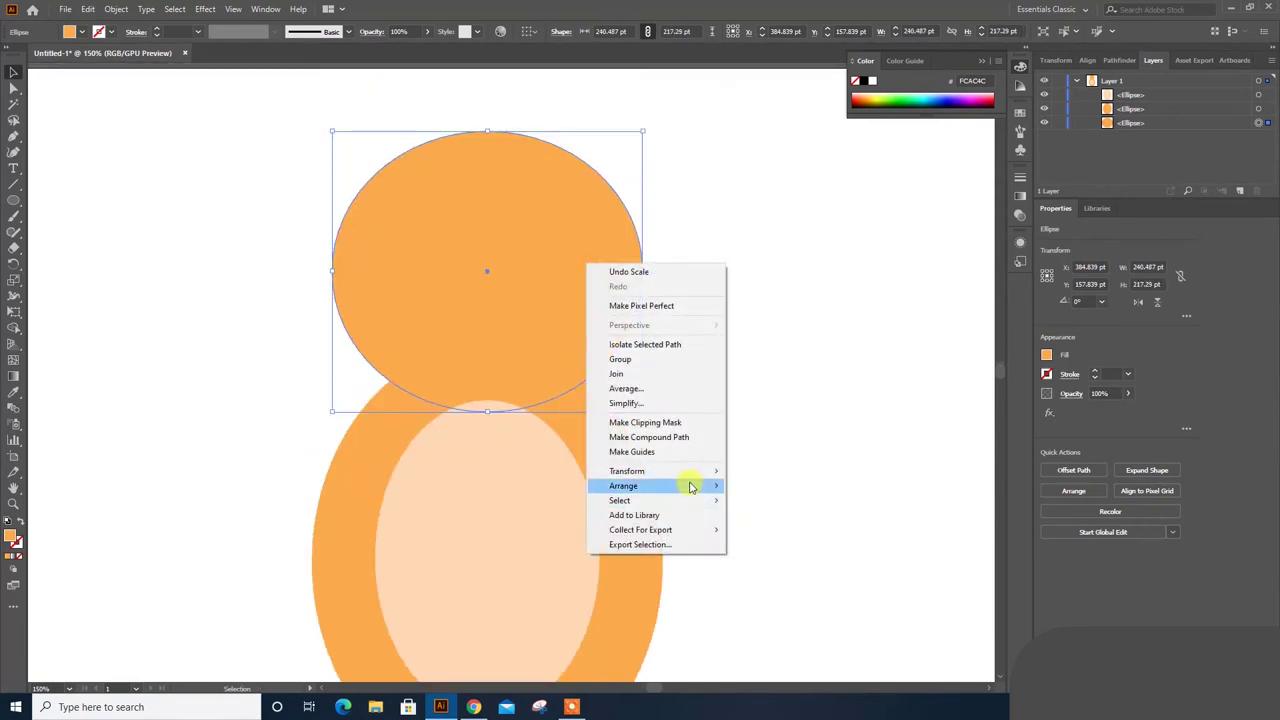
click(748, 491)
click(737, 400)
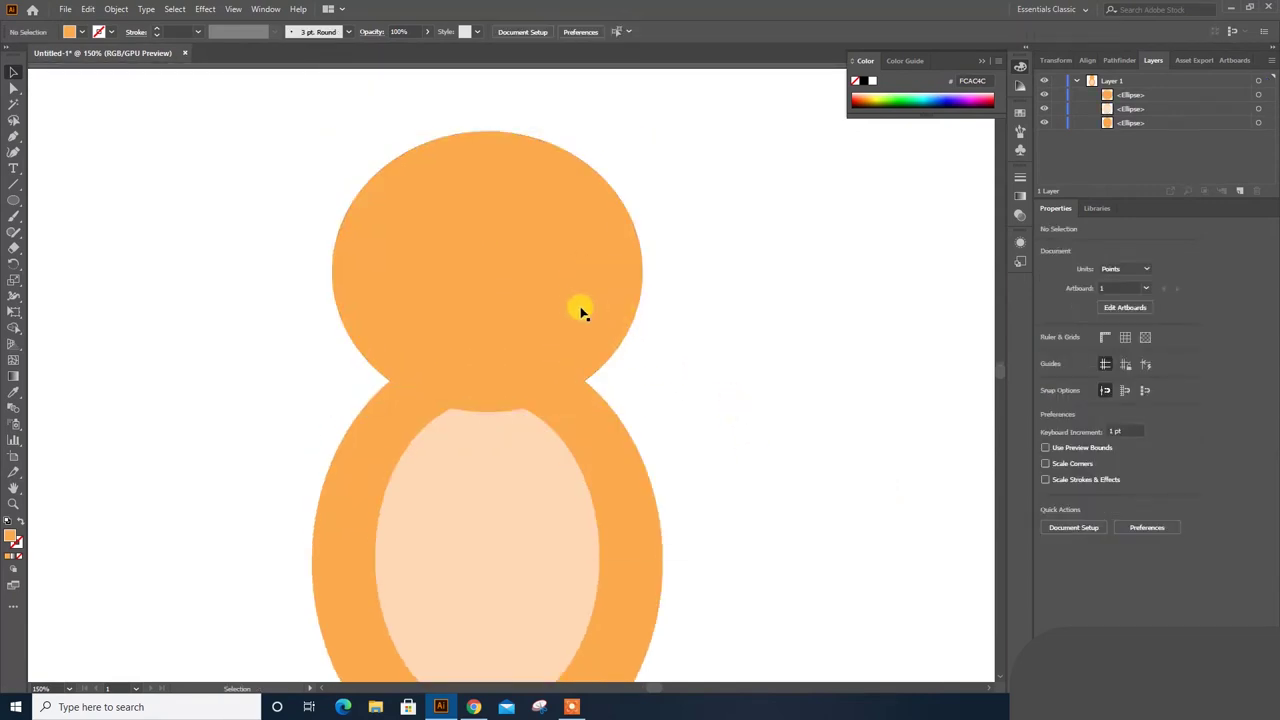
key(ctrl+plus)
key(ctrl+plus)
scroll(556, 358, up, 1)
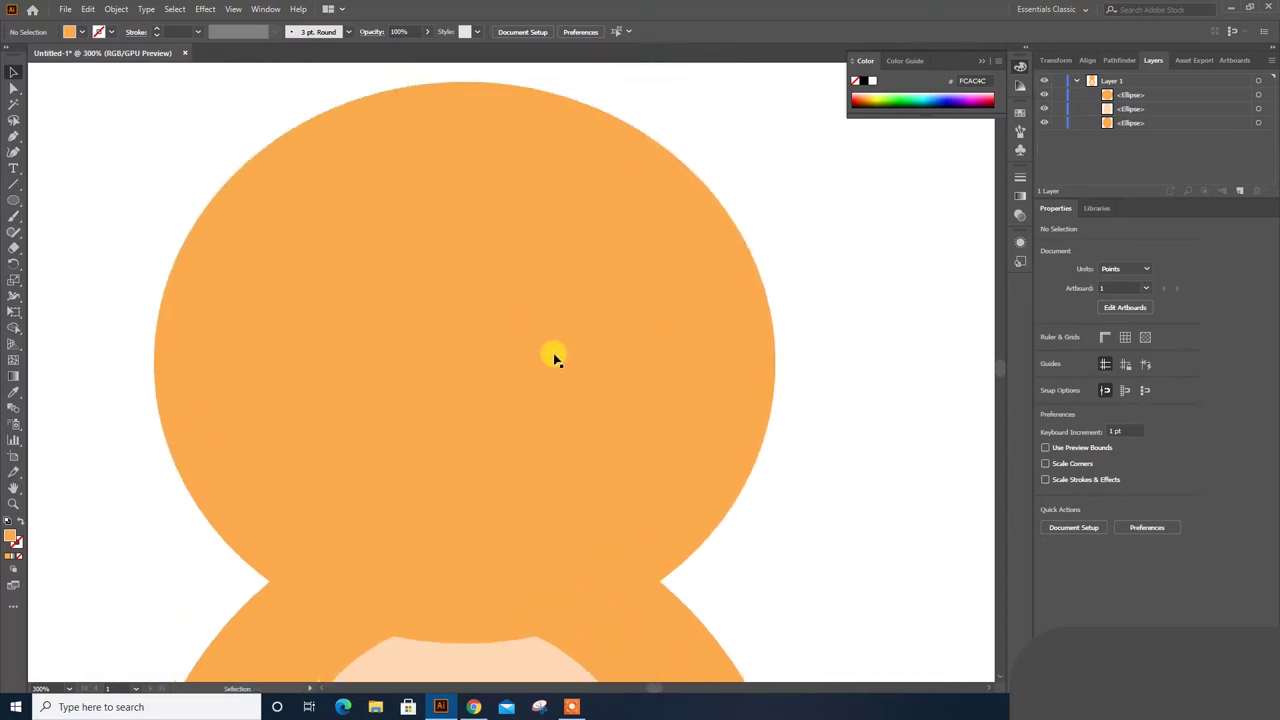
Draw a small black circle on the head as an eye.
click(14, 202)
drag(574, 333, 616, 374)
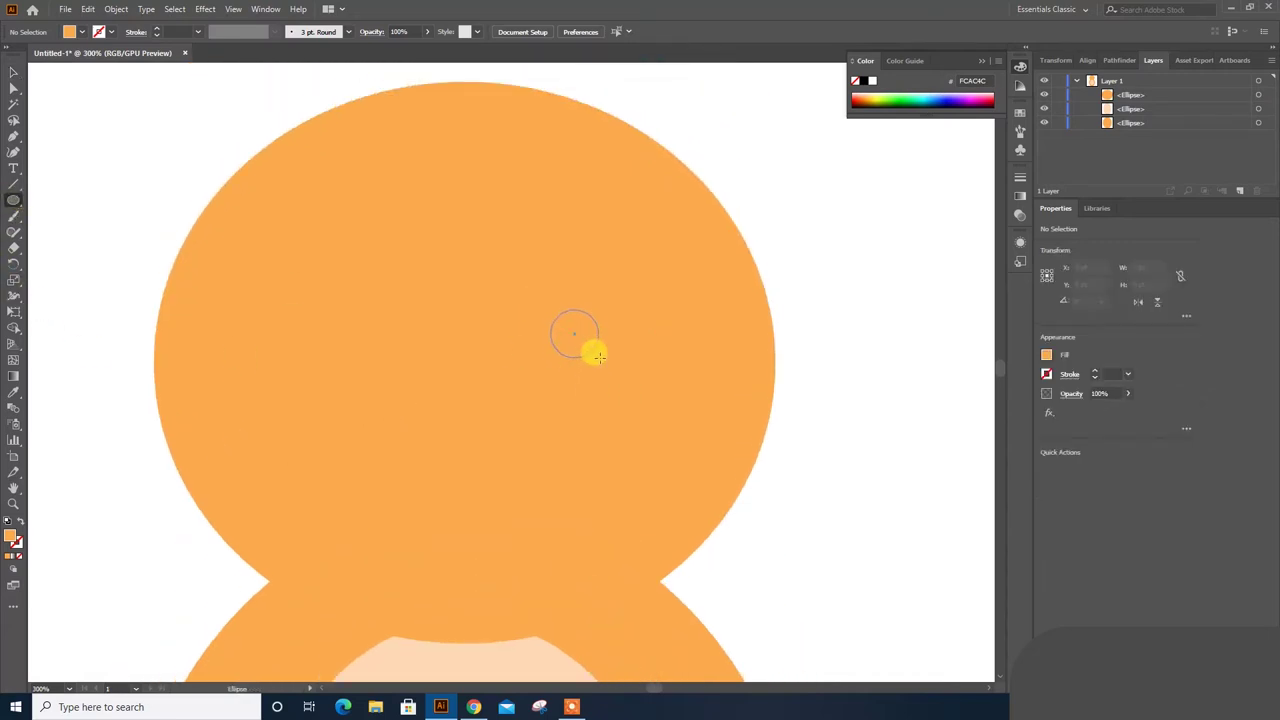
double_click(10, 537)
click(866, 395)
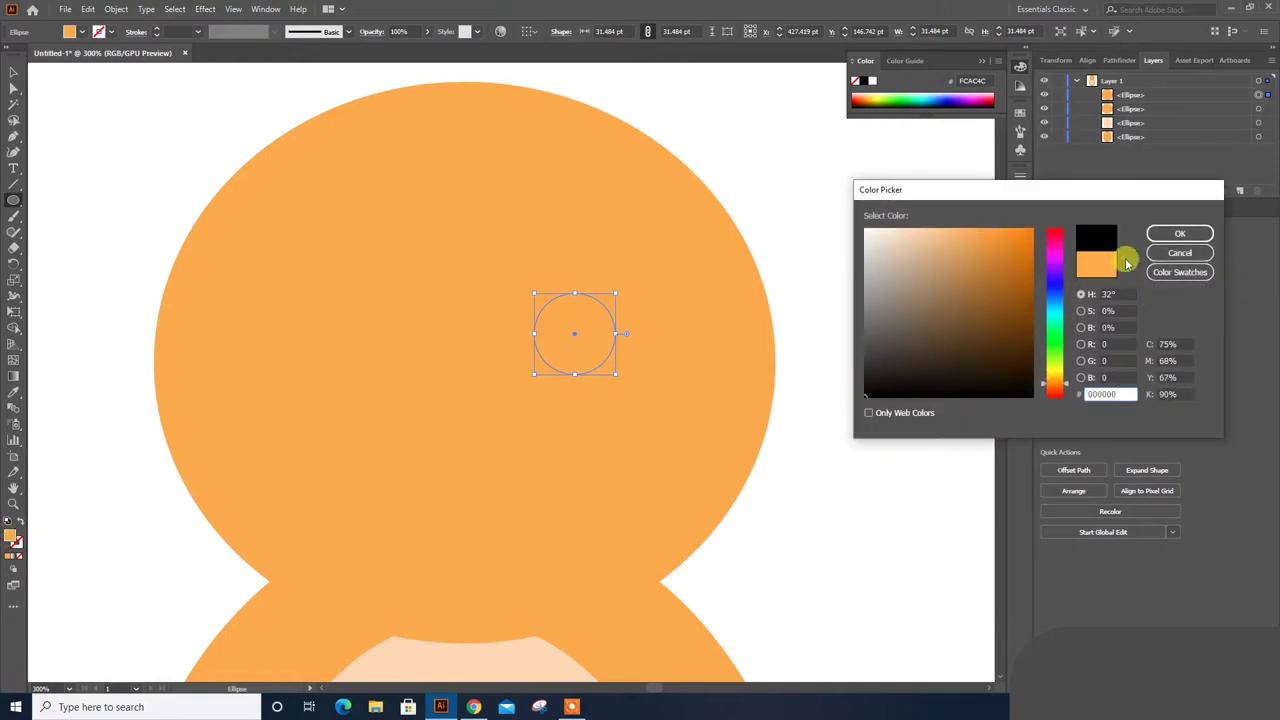
click(1180, 233)
click(14, 72)
click(1147, 95)
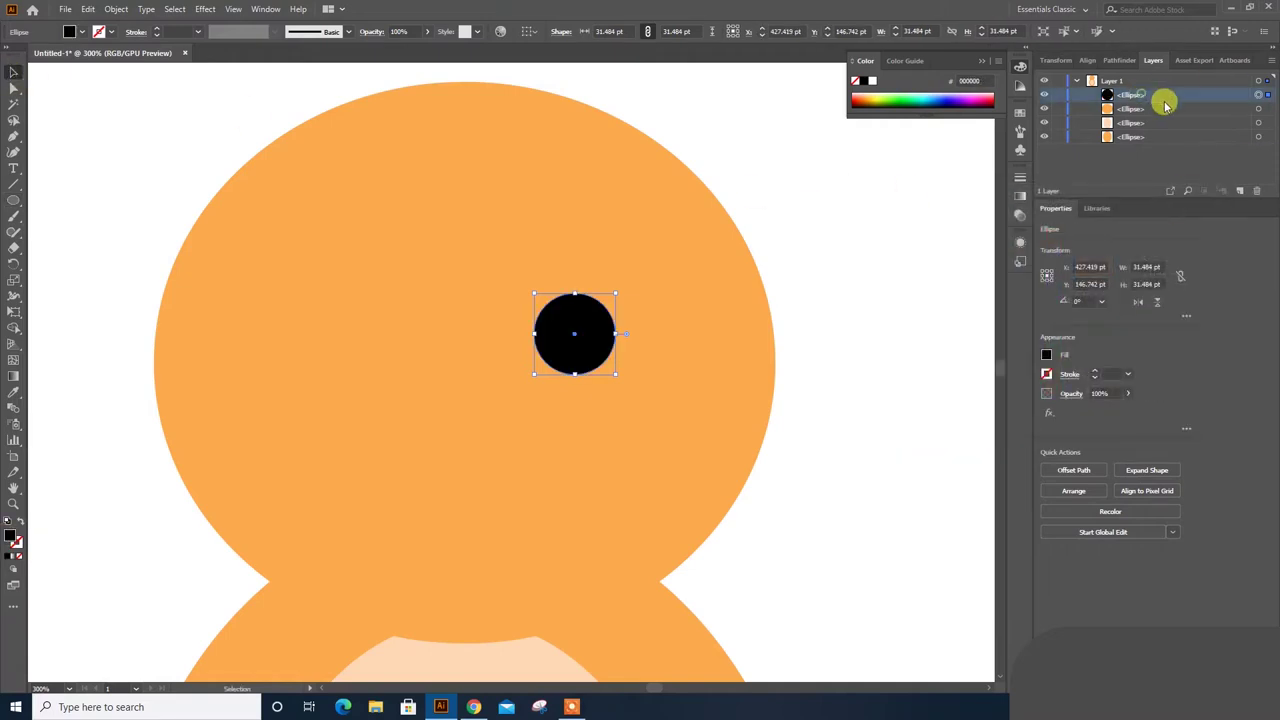
Duplicate the eye in front and shrink the copy into a small white highlight.
key(ctrl+c)
key(ctrl+f)
drag(534, 374, 600, 298)
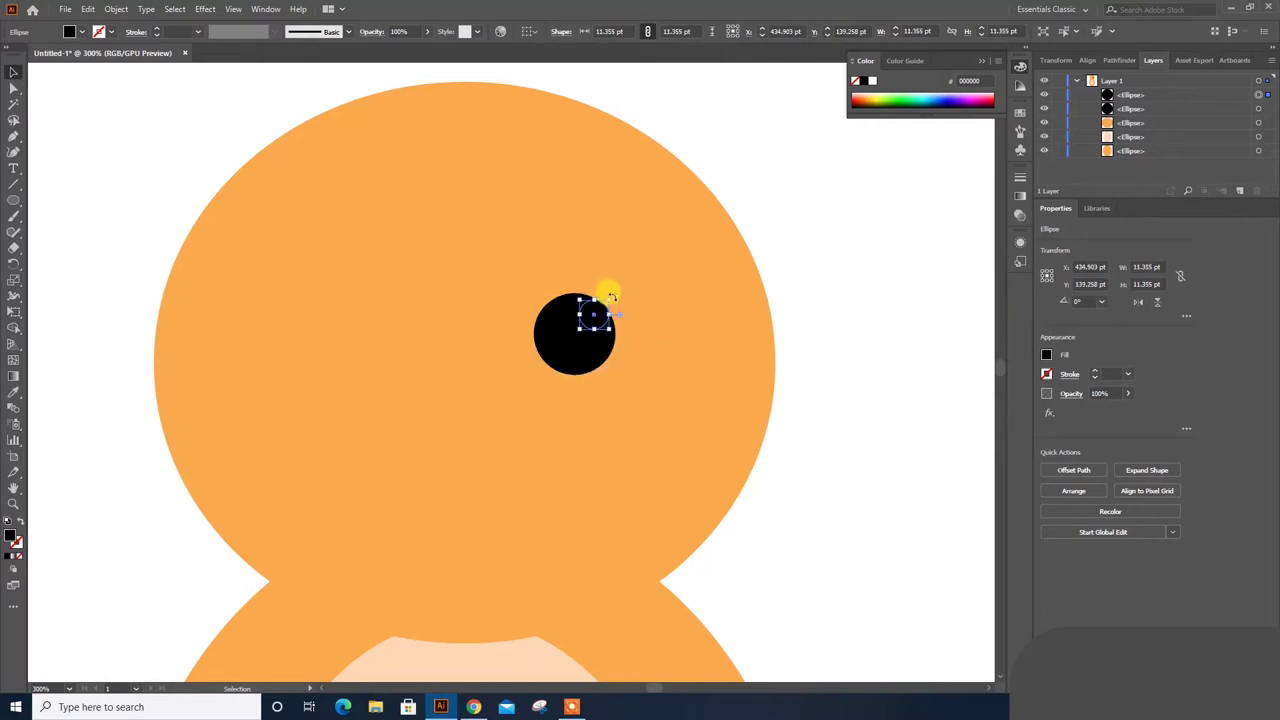
key(i)
click(843, 198)
key(v)
Group the black eye and white highlight together, then deselect.
click(886, 300)
click(558, 348)
shift+click(596, 312)
key(ctrl+g)
drag(575, 335, 581, 326)
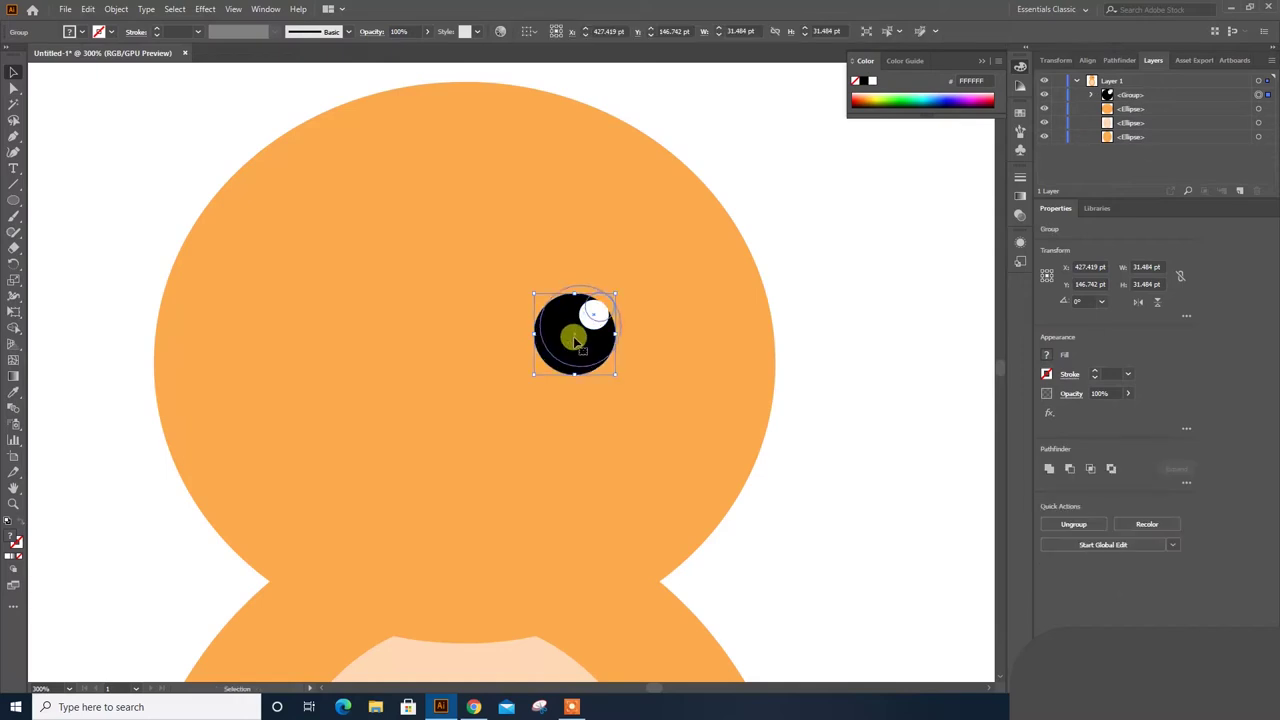
click(865, 463)
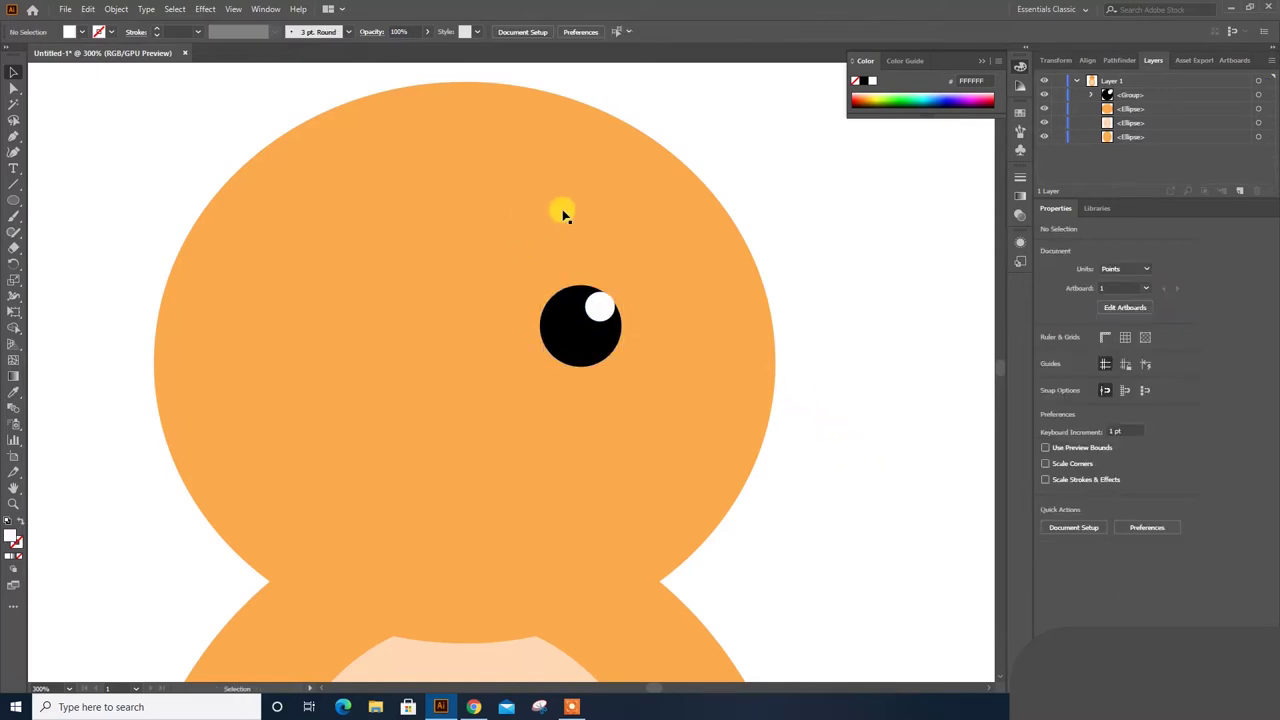
key(ctrl+plus)
drag(568, 209, 511, 374)
Draw a two-point curved eyebrow path above the eye with the Pen tool.
key(p)
click(469, 272)
drag(658, 265, 772, 302)
key(v)
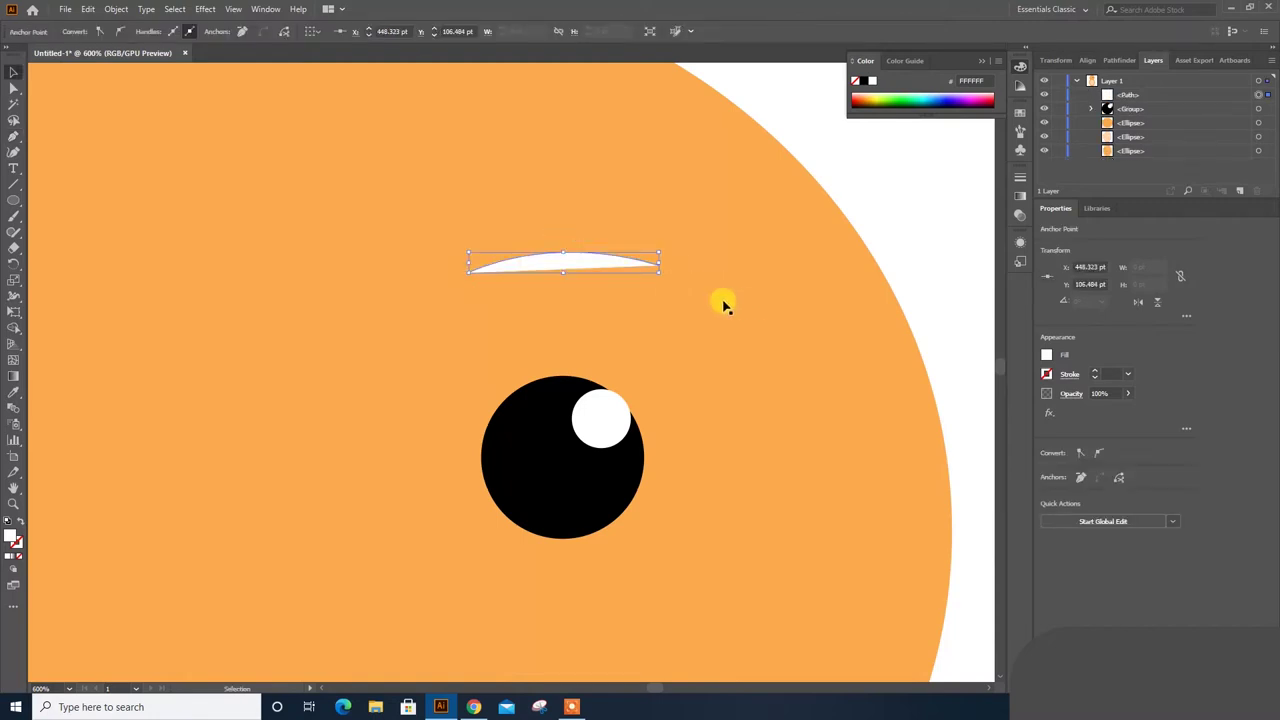
Remove the eyebrow's fill and give it a 3 pt black stroke.
click(1046, 354)
click(900, 388)
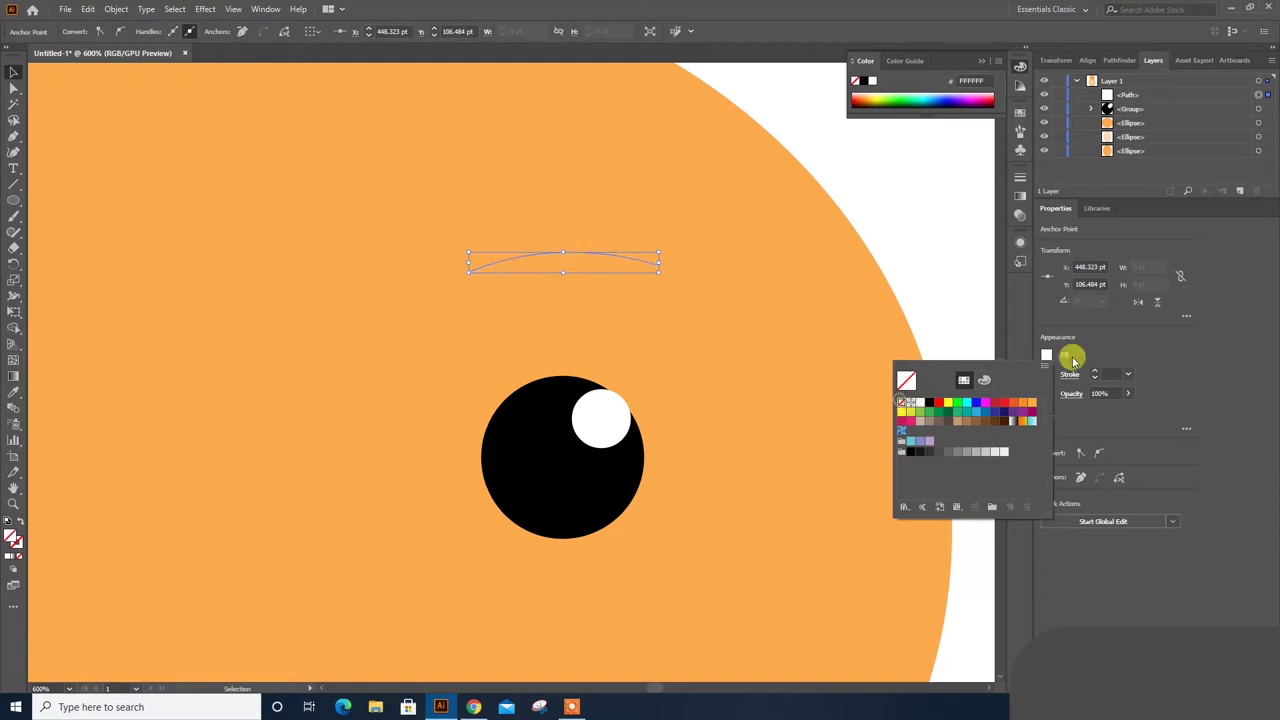
click(1128, 374)
click(1150, 80)
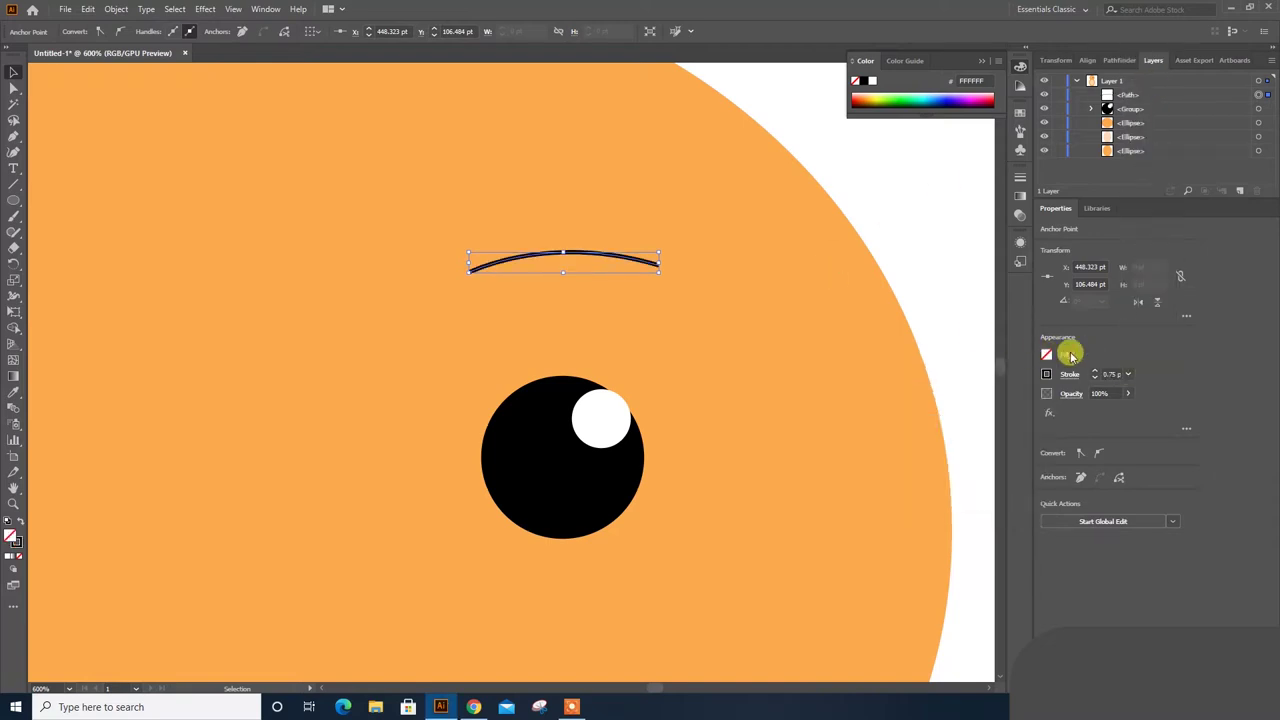
click(1130, 374)
click(1144, 95)
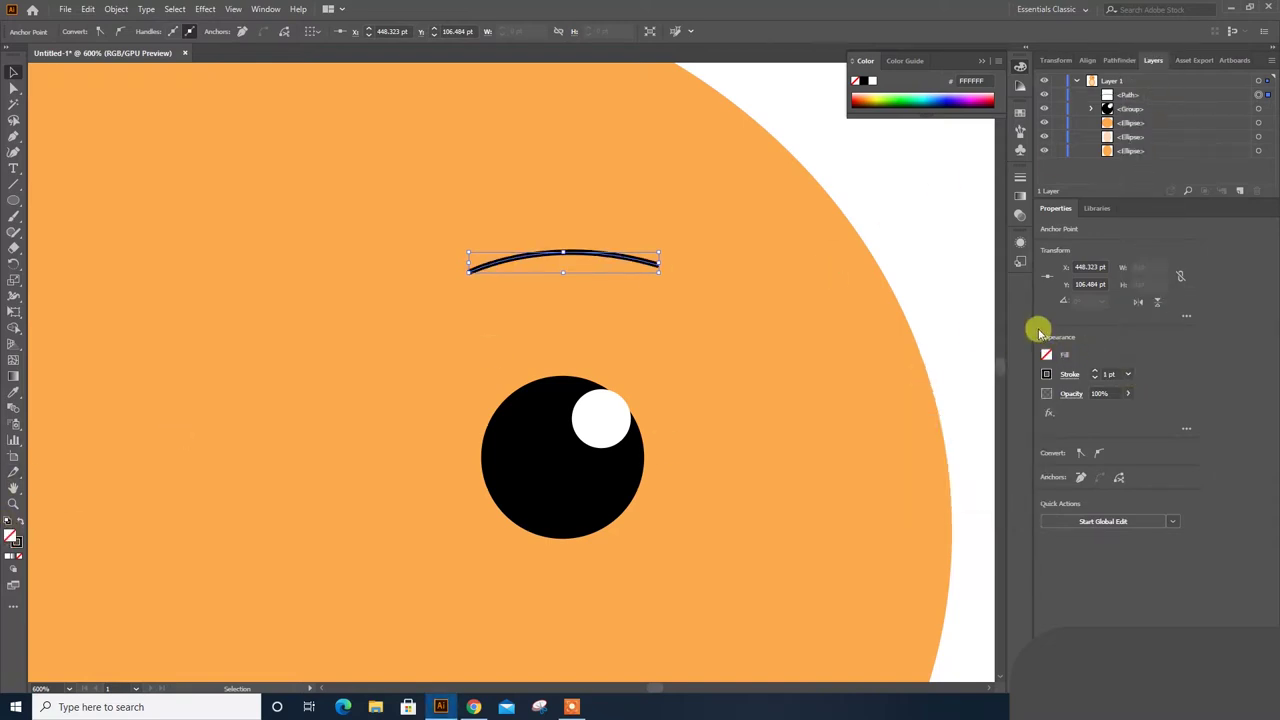
click(1128, 374)
click(1150, 124)
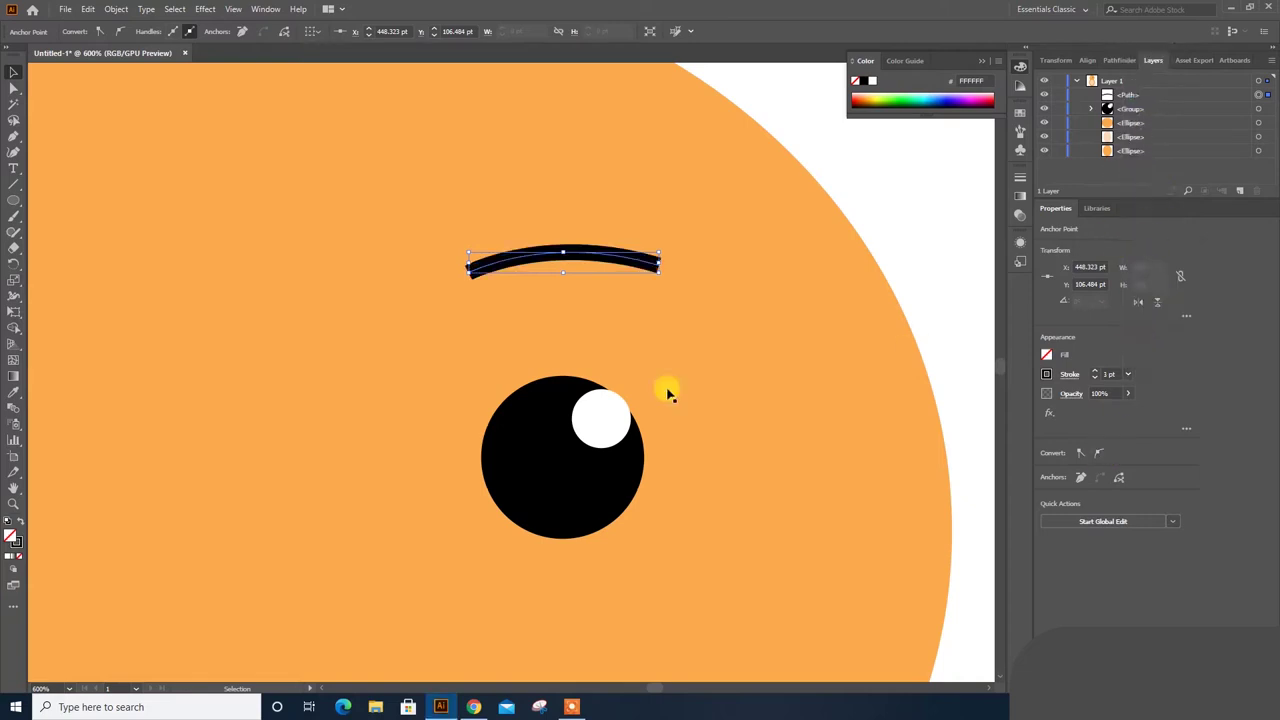
Give the eyebrow round caps and corners, then bend it into a higher arch.
click(1068, 374)
click(993, 410)
click(993, 428)
click(10, 72)
key(a)
click(566, 256)
mouse_move(548, 235)
mouse_down()
mouse_move(537, 202)
mouse_move(550, 195)
mouse_up()
Group the eyebrow with its eye.
click(898, 206)
key(ctrl+minus)
key(ctrl+minus)
key(ctrl+minus)
key(ctrl+plus)
key(ctrl+plus)
key(ctrl+minus)
key(v)
click(543, 306)
click(881, 321)
click(580, 318)
shift+click(551, 402)
key(ctrl+g)
Copy the eye group to the face's left side and align both groups by their tops.
mouse_move(551, 410)
alt+mouse_down()
mouse_move(286, 411)
mouse_move(433, 403)
alt+mouse_up()
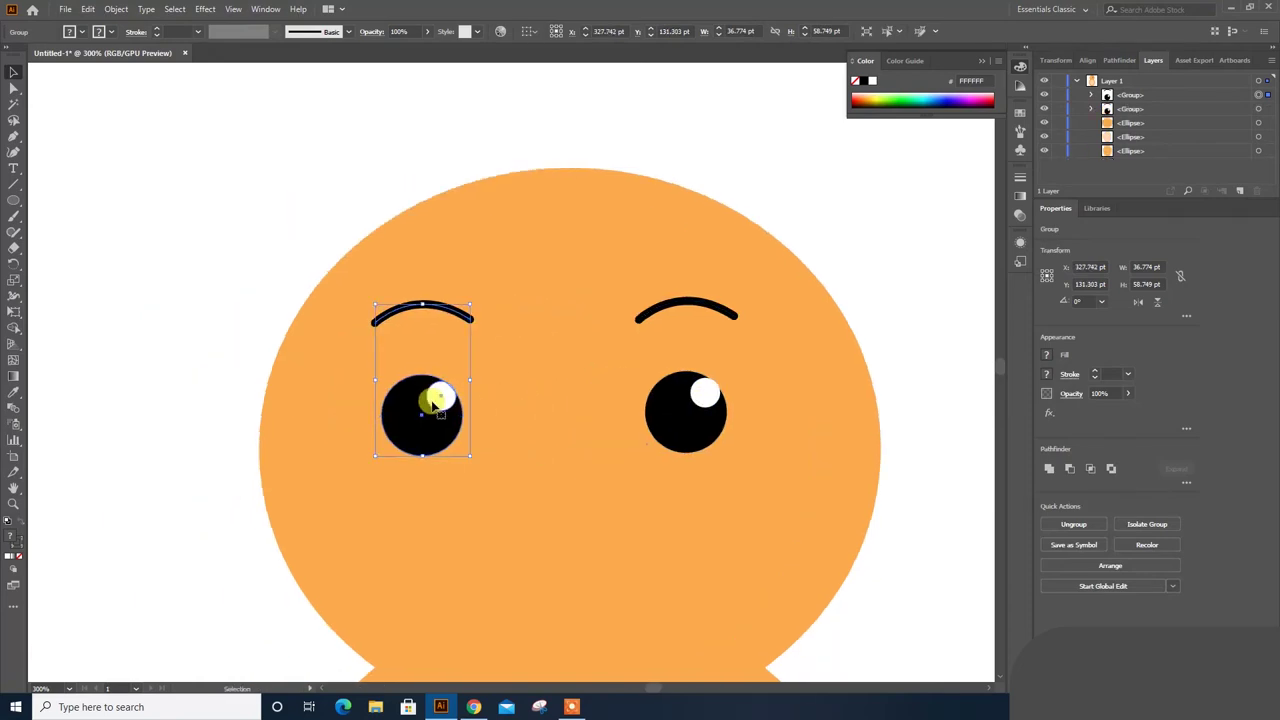
shift+click(677, 421)
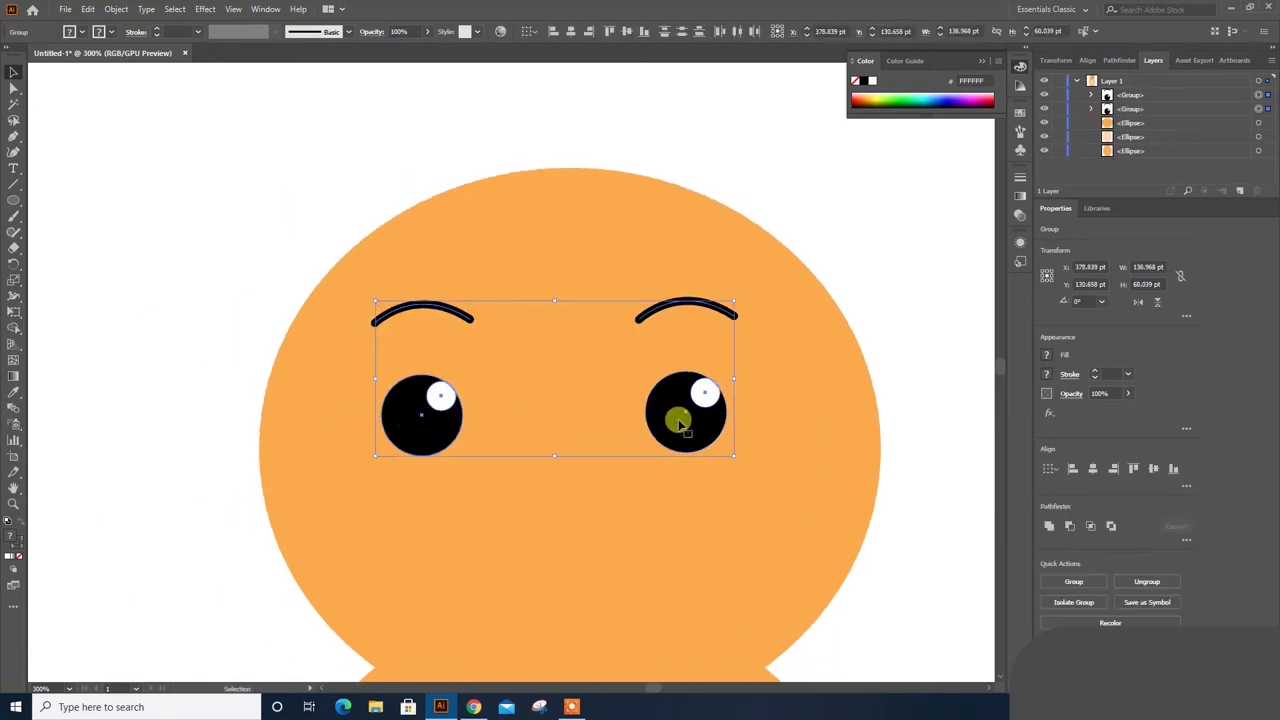
click(1131, 469)
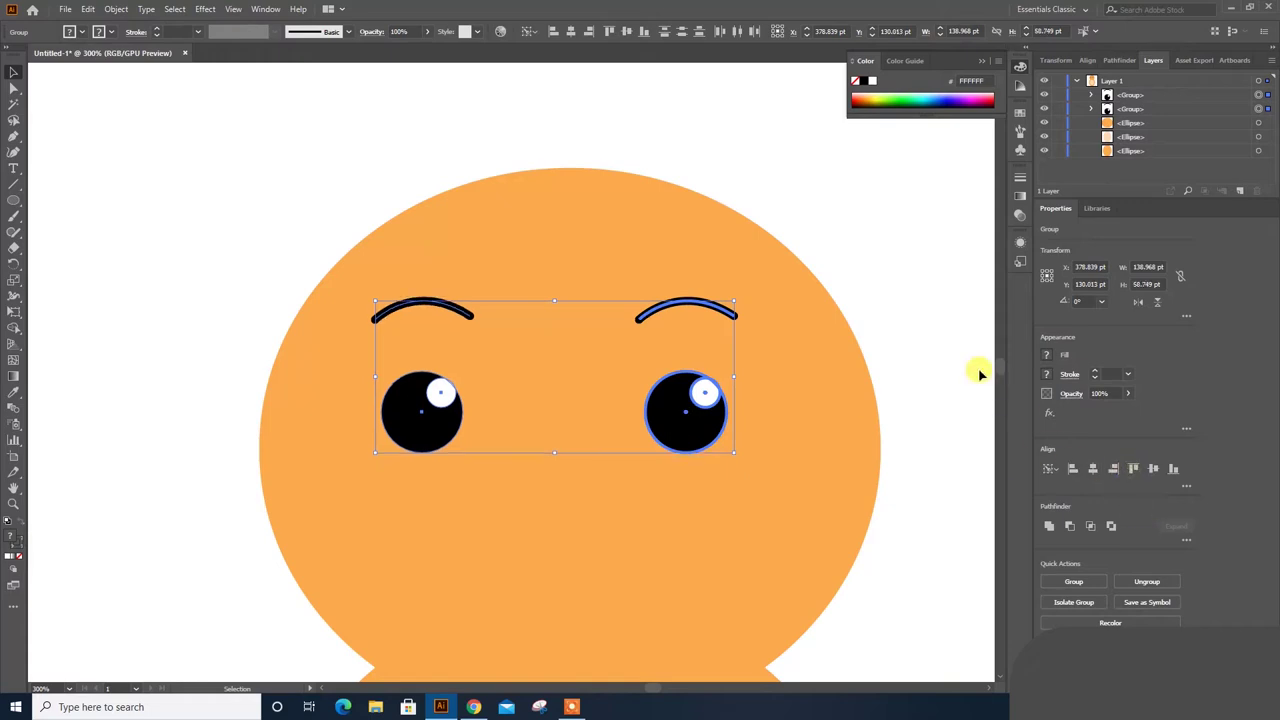
click(943, 322)
scroll(850, 300, down, 3)
scroll(900, 310, up, 2)
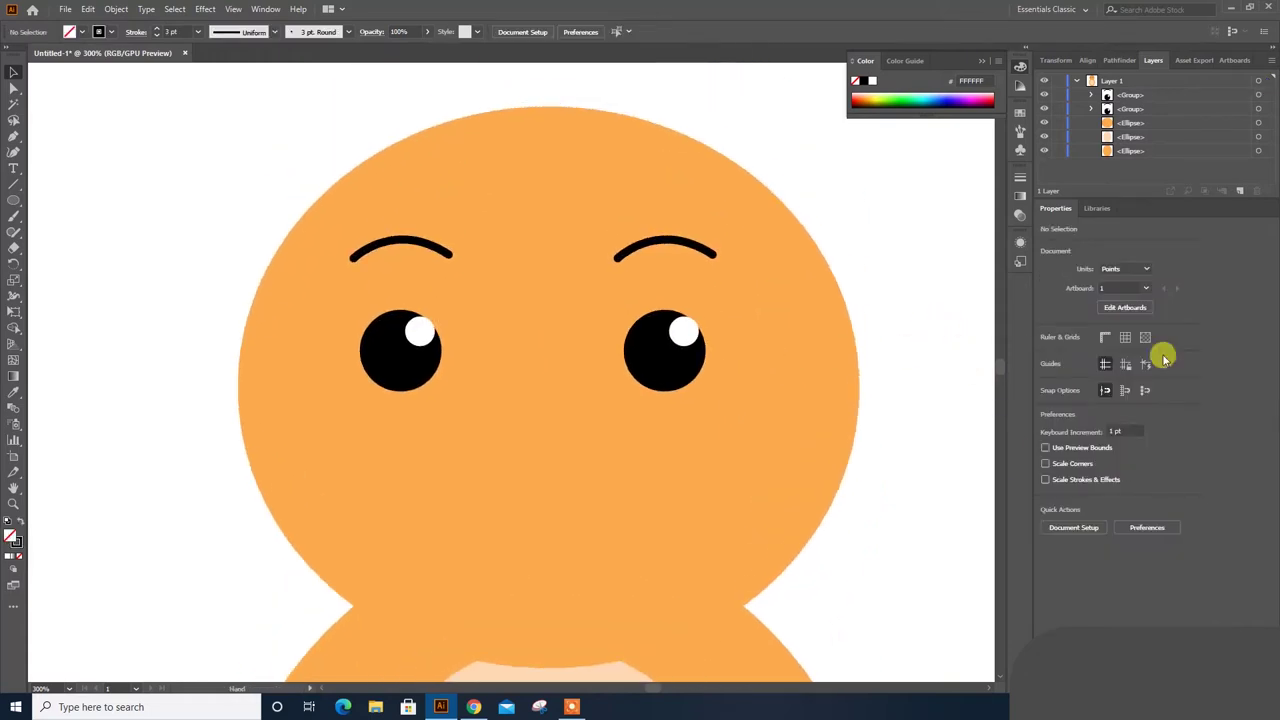
Draw an oval over the lower face and give it the belly's pale peach fill.
click(15, 202)
scroll(380, 350, down, 2)
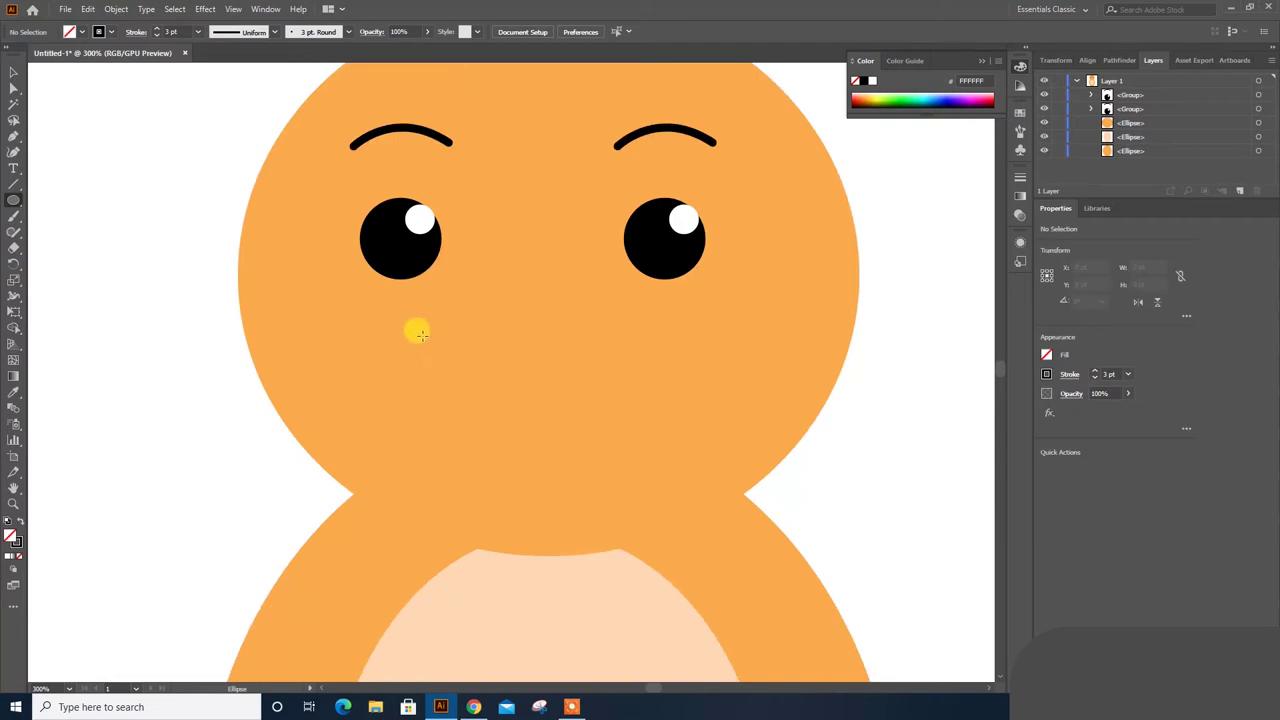
drag(411, 311, 676, 494)
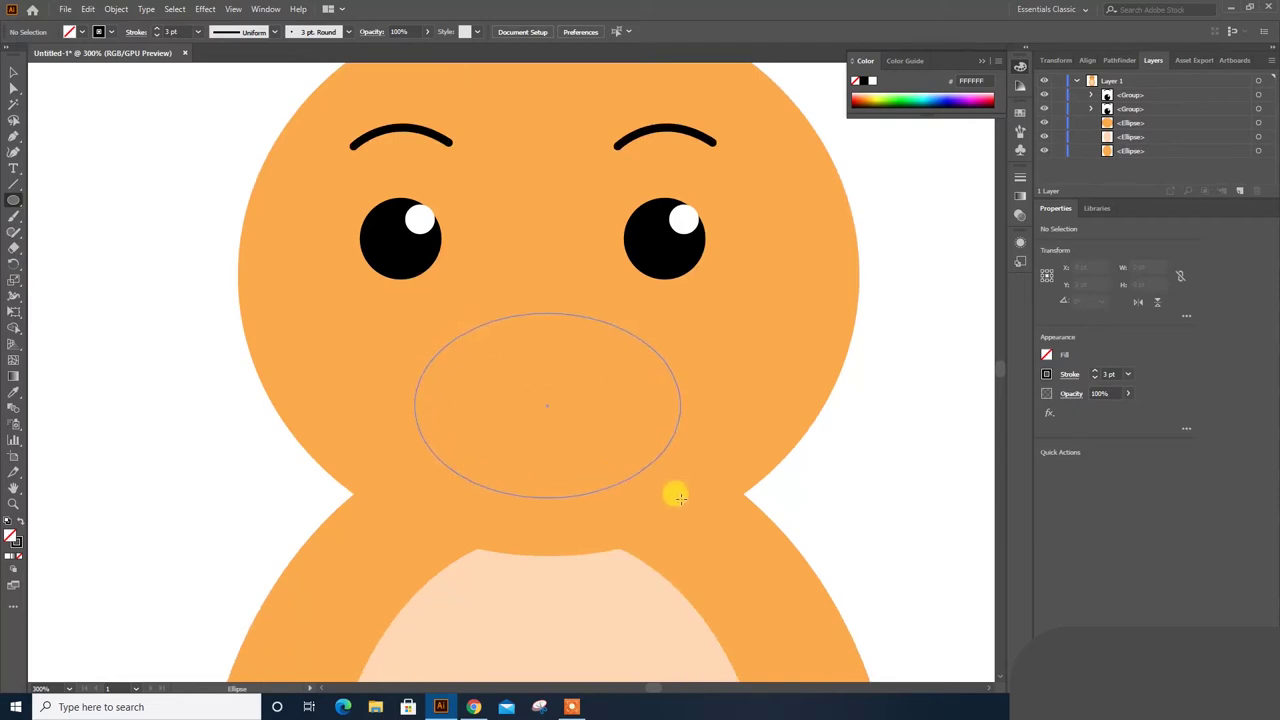
scroll(665, 492, down, 2)
key(i)
click(606, 528)
scroll(610, 495, up, 2)
scroll(700, 490, up, 1)
Nudge the 102.968 × 71.484 pt snout slightly up and left below the eyes.
key(v)
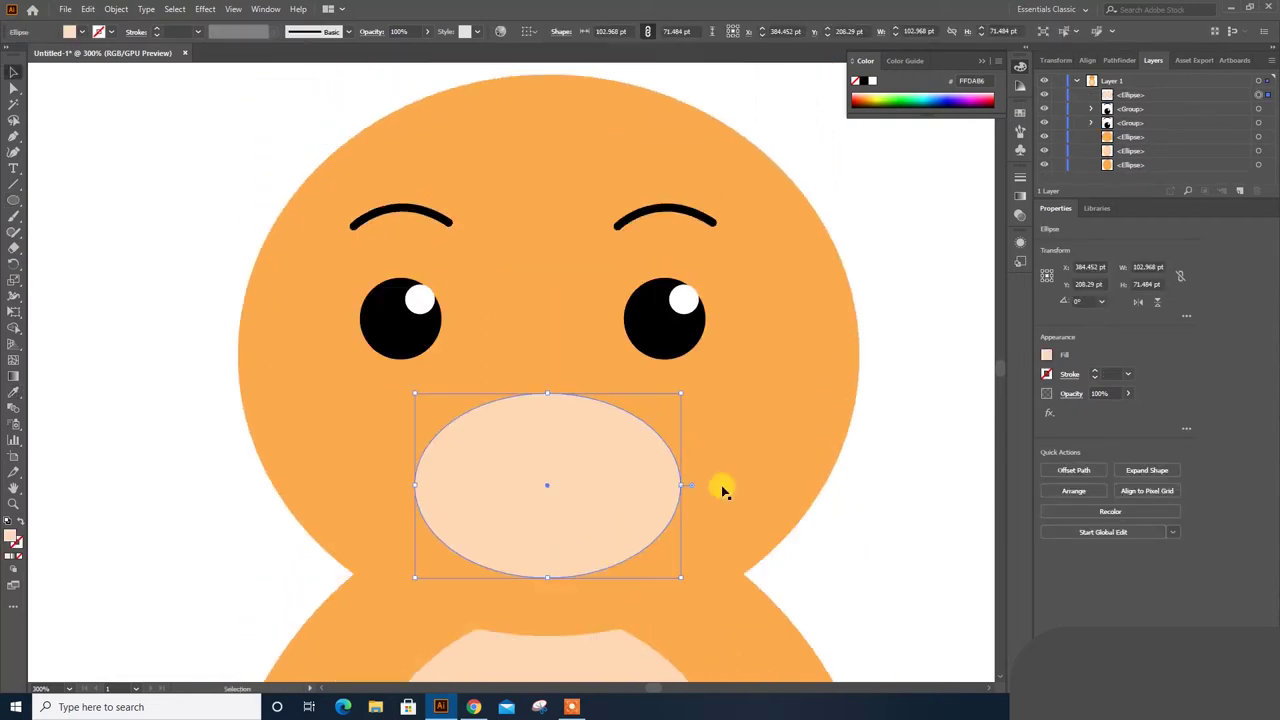
click(965, 547)
drag(600, 506, 594, 485)
click(880, 543)
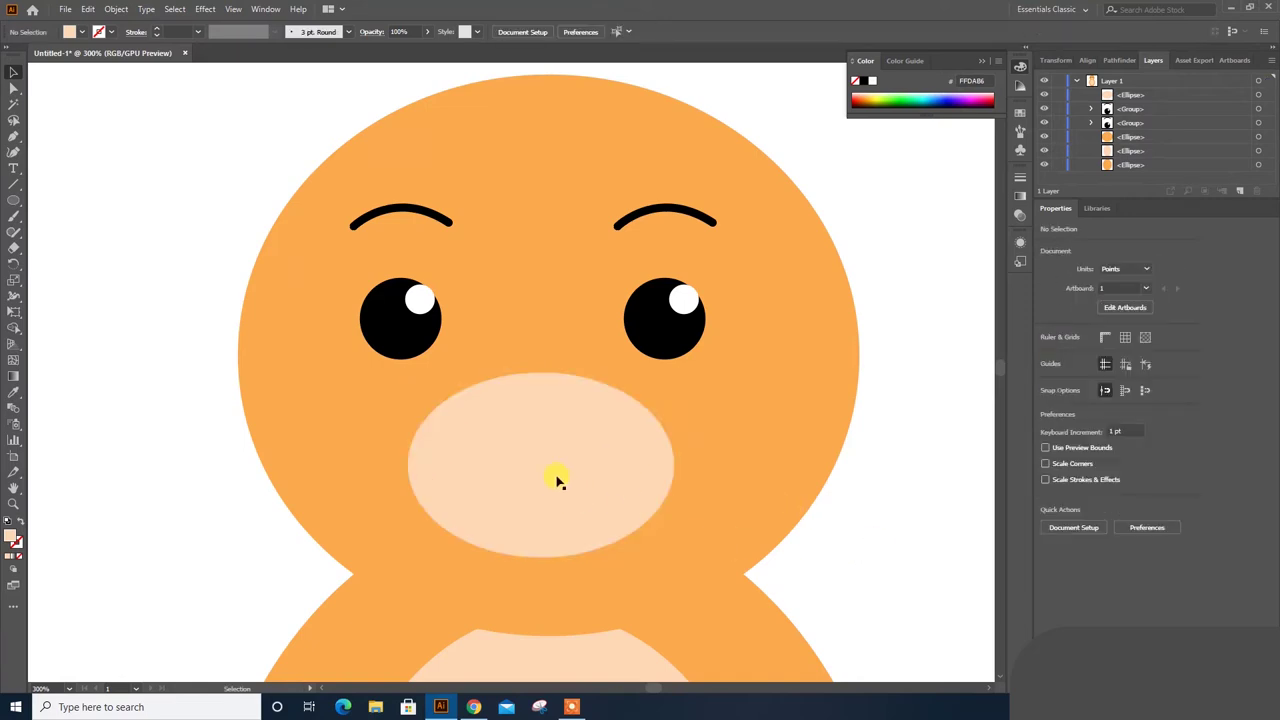
click(669, 318)
click(877, 156)
Draw a small oval at the snout's top and give it the eye's black fill.
key(l)
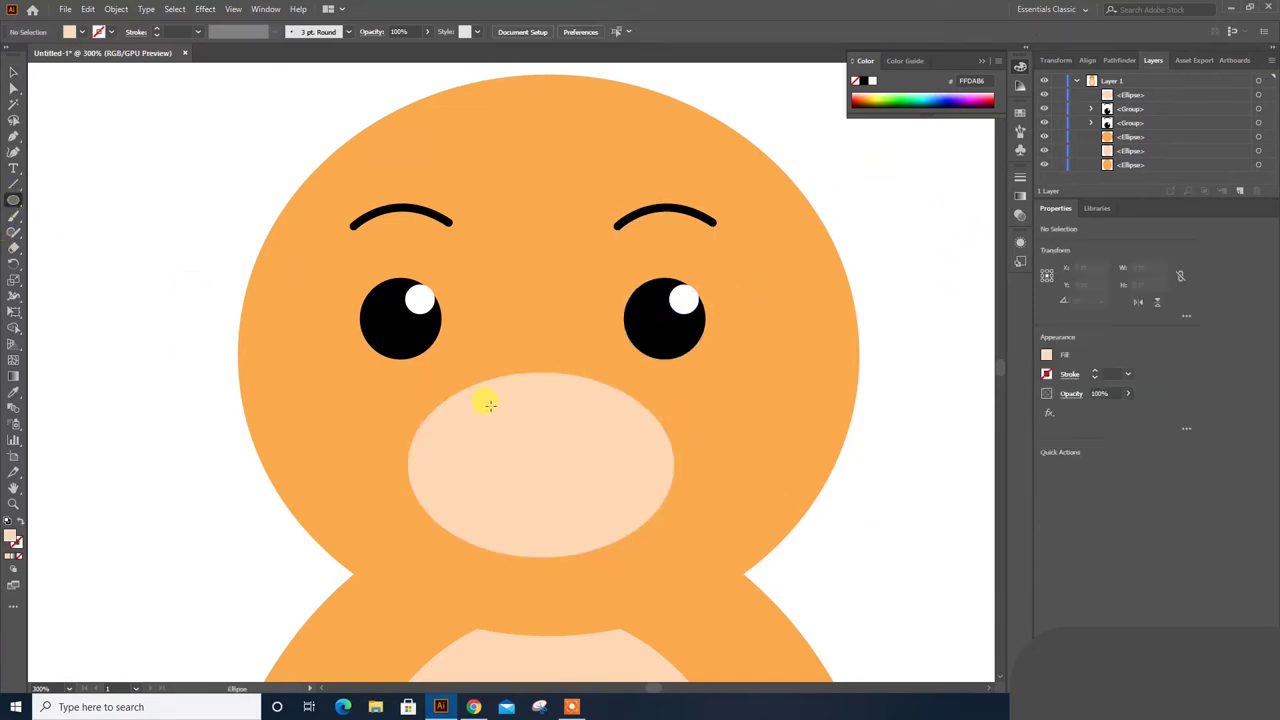
drag(583, 446, 587, 450)
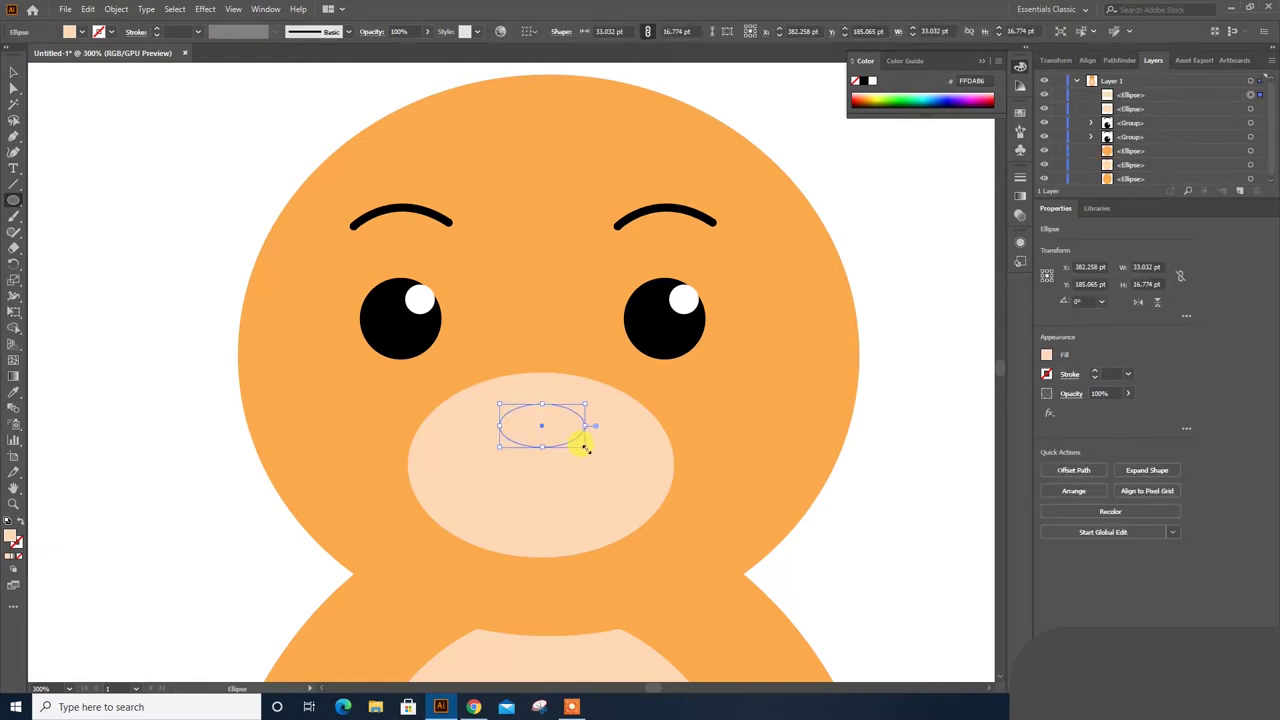
key(i)
click(652, 325)
key(v)
Enlarge the black nose around its centre on the snout.
click(891, 520)
click(545, 440)
drag(583, 450, 590, 455)
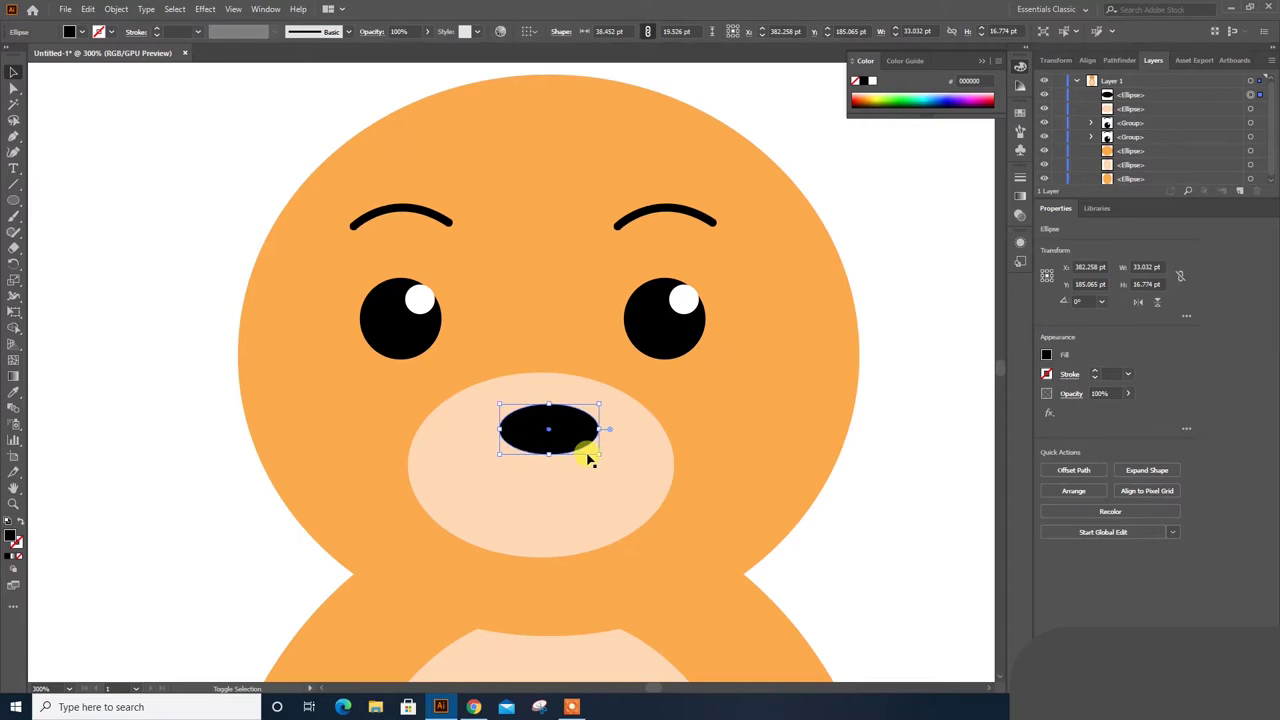
click(638, 467)
click(889, 534)
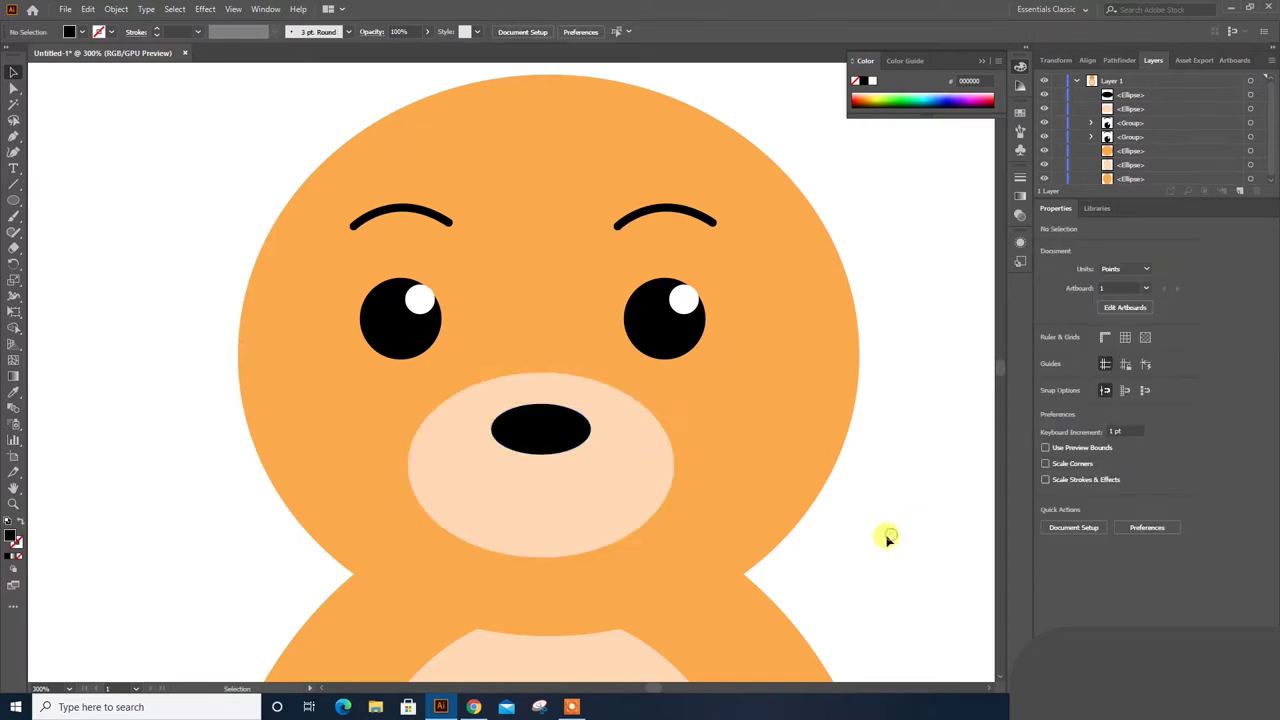
scroll(889, 534, down, 3)
scroll(862, 545, up, 2)
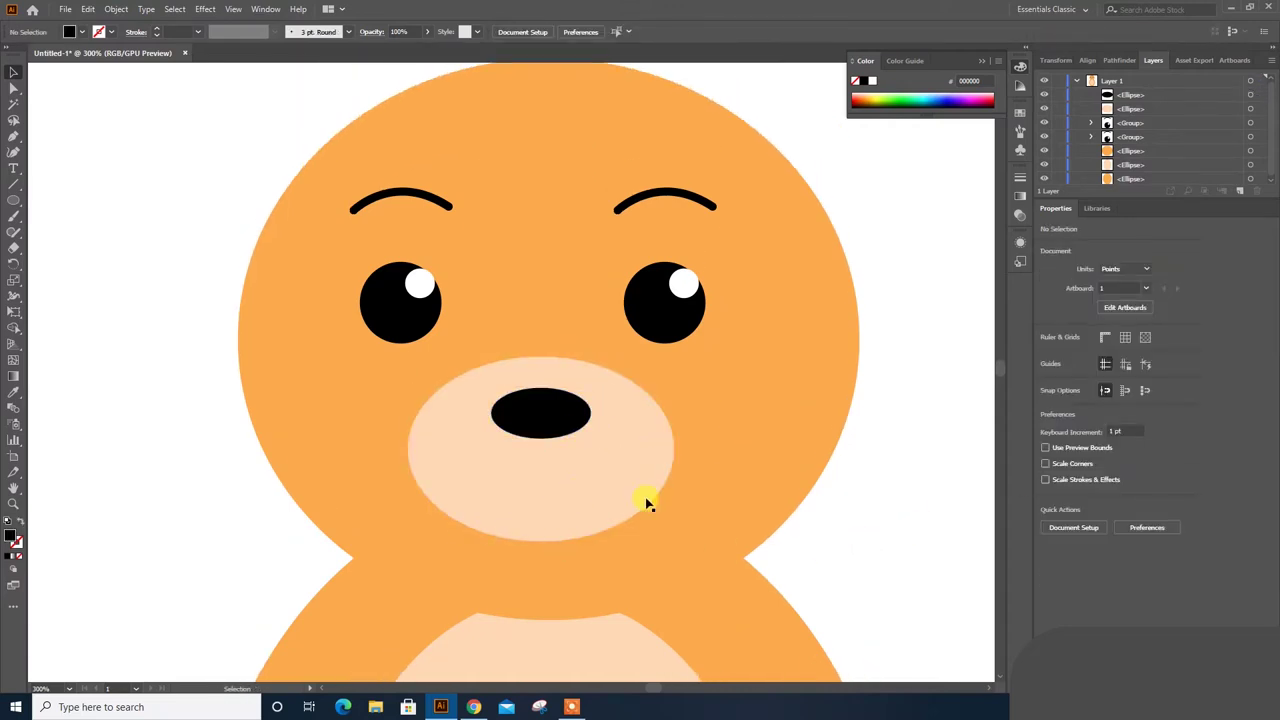
key(ctrl+equal)
Draw a curved mouth path with a centre peak below the nose using the Pen tool.
scroll(500, 494, down, 3)
key(p)
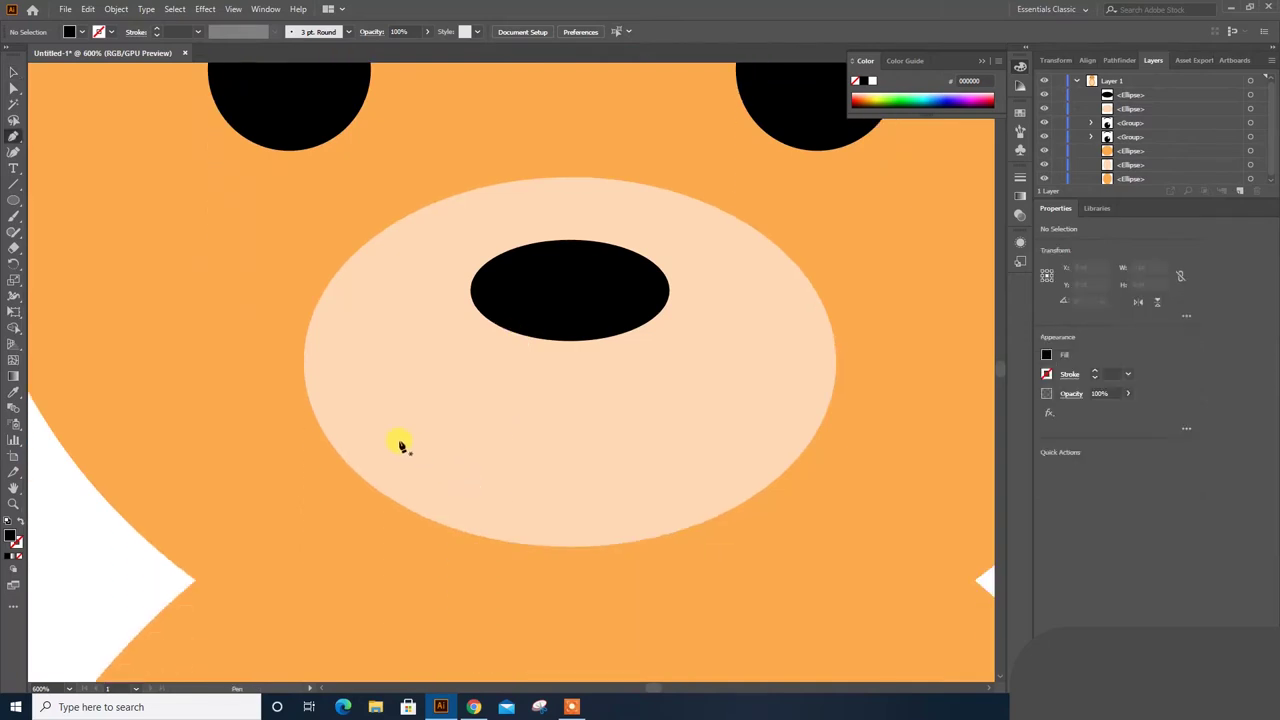
click(380, 441)
drag(568, 357, 585, 253)
key(ctrl+z)
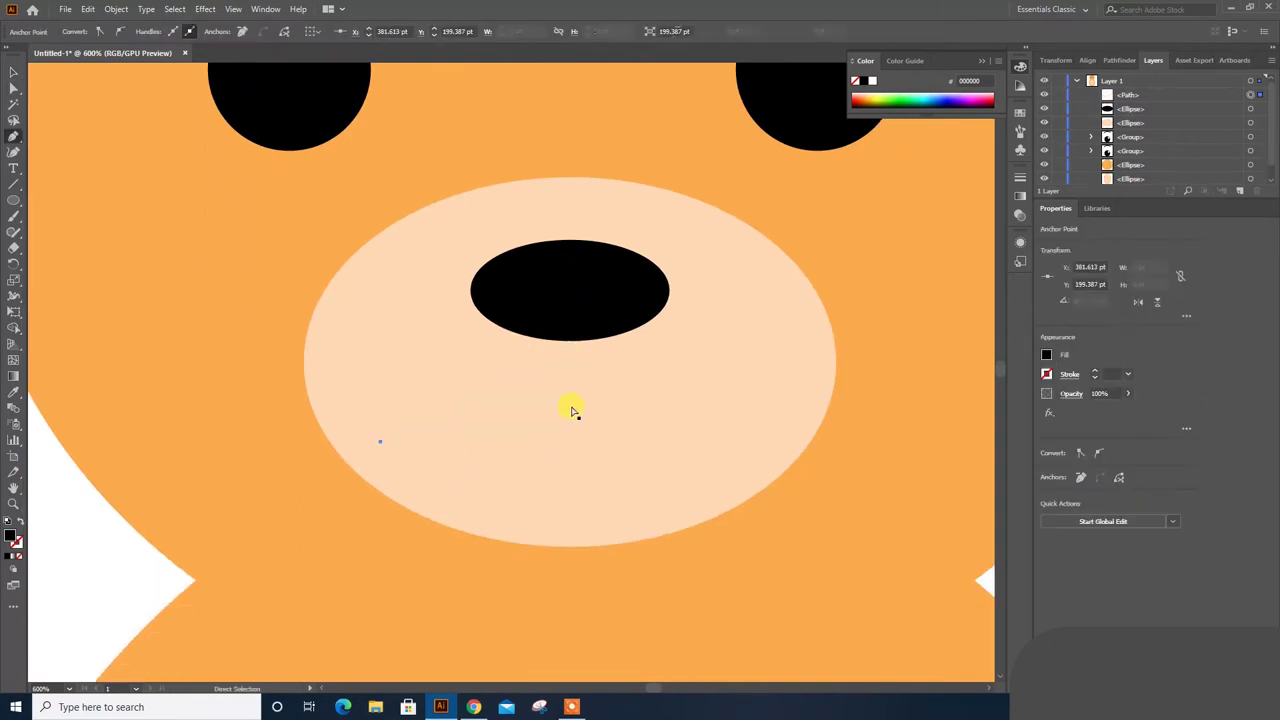
drag(570, 413, 626, 338)
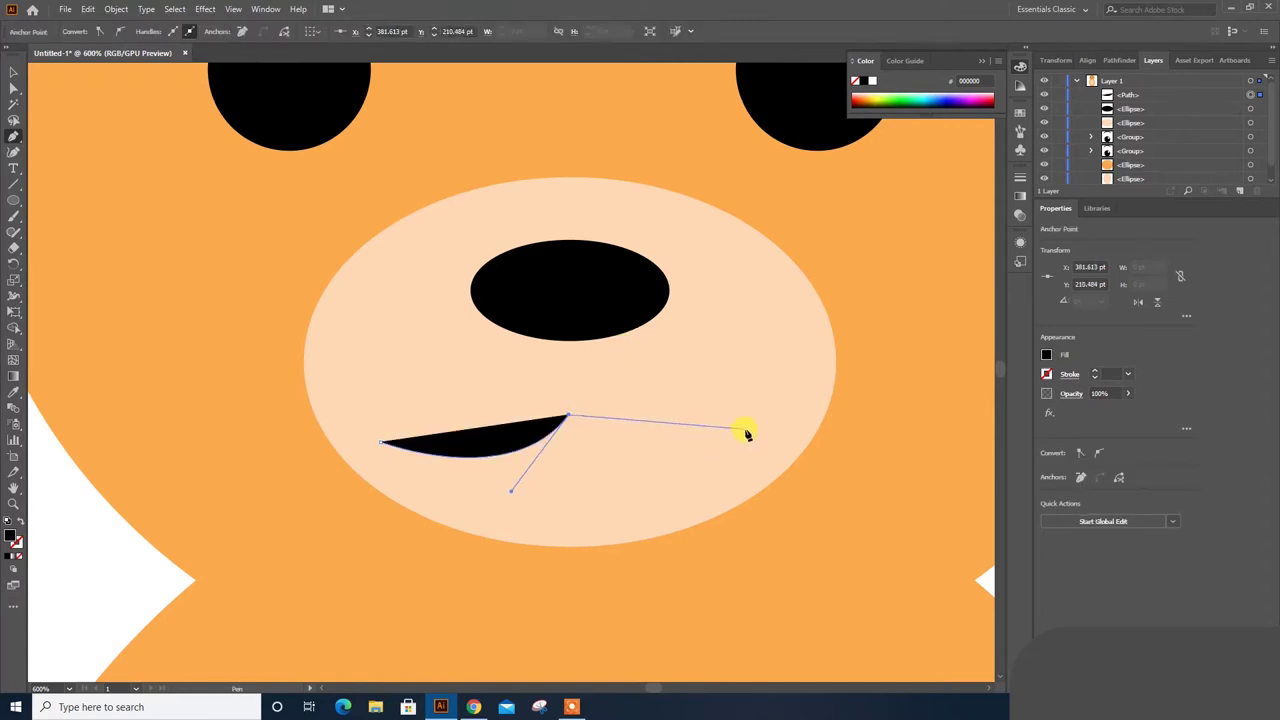
drag(743, 441, 858, 393)
key(v)
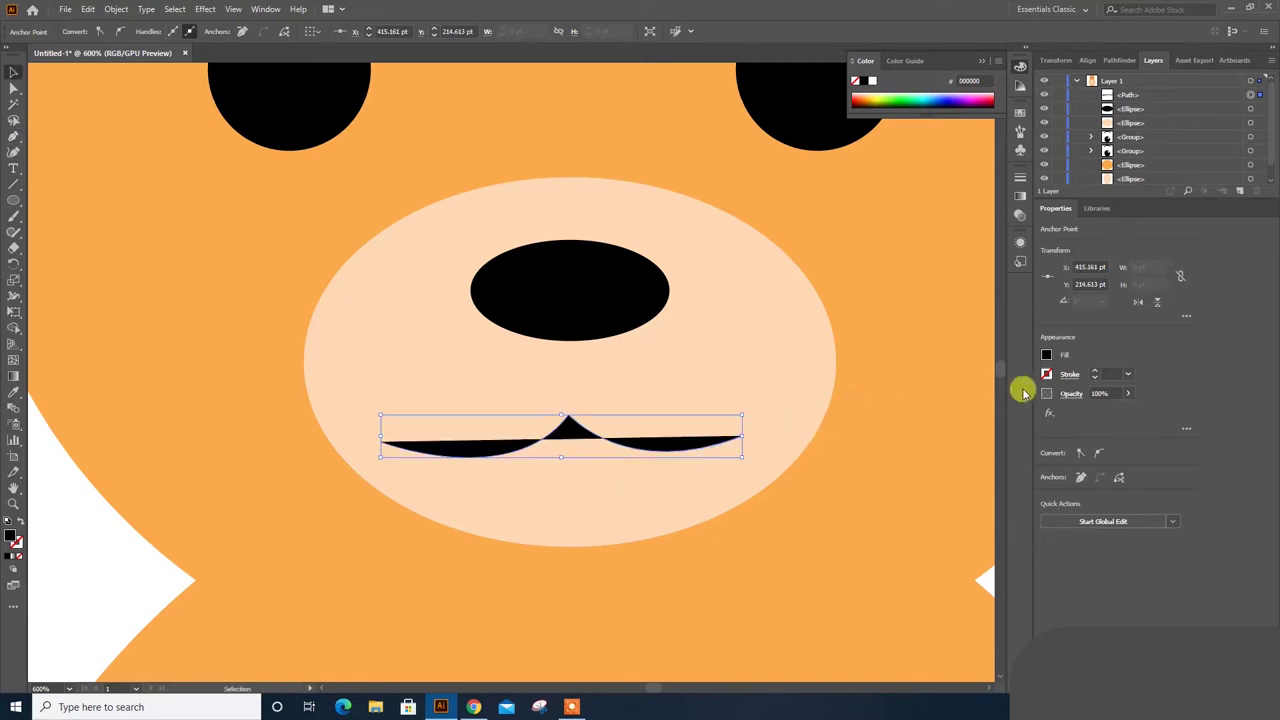
Give the mouth no fill and a 2 pt black stroke with round caps.
click(1046, 354)
click(906, 381)
click(1128, 374)
click(1153, 118)
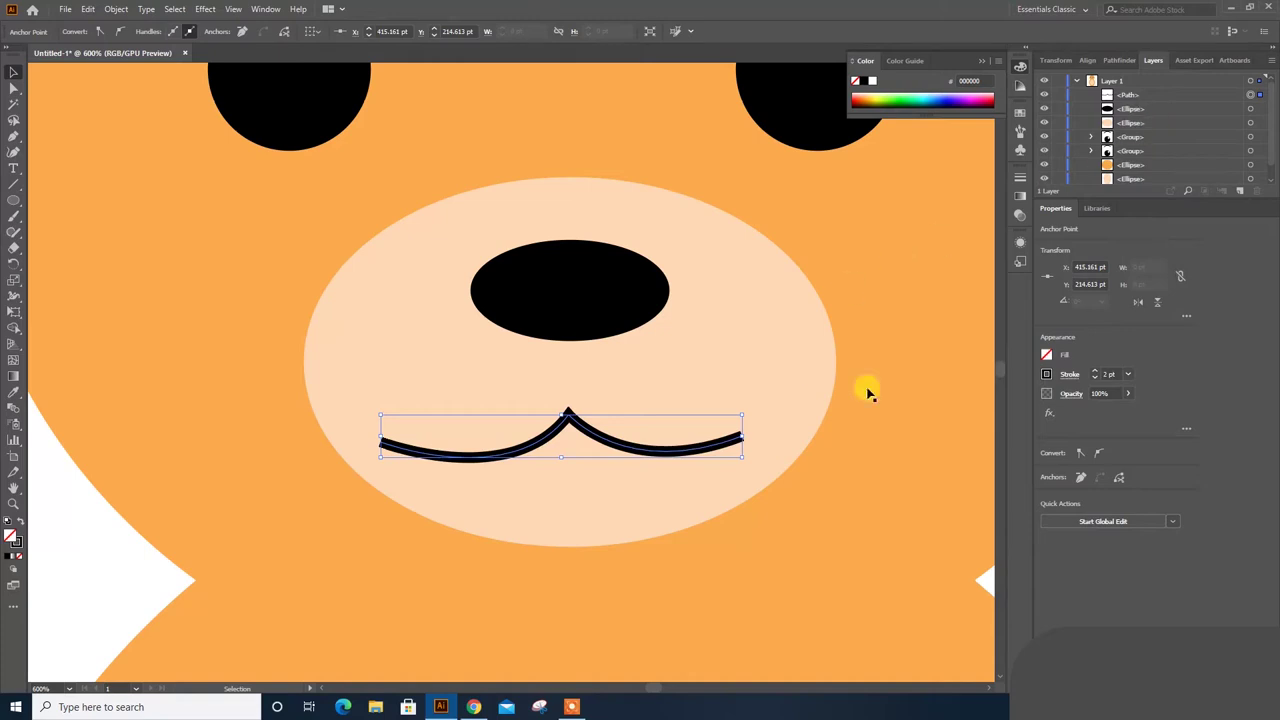
click(1070, 375)
click(993, 411)
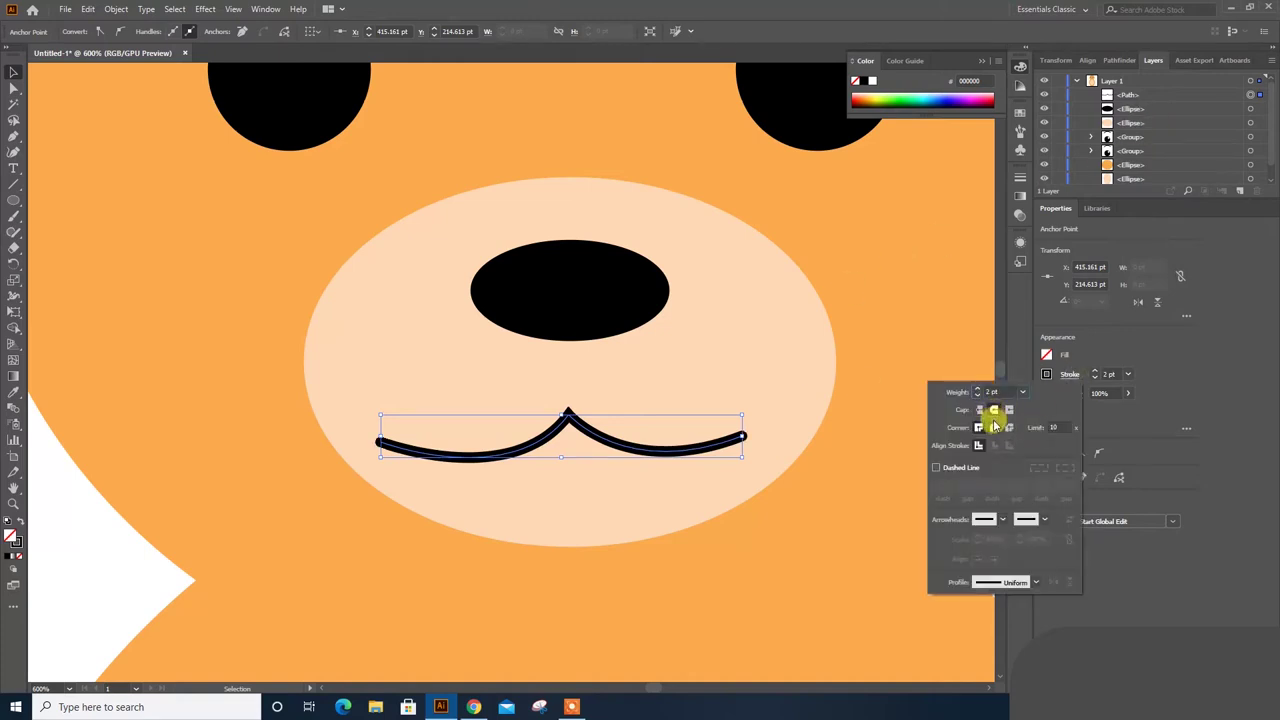
Check the mouth's right end point, then zoom out to view the whole bear.
key(a)
click(742, 438)
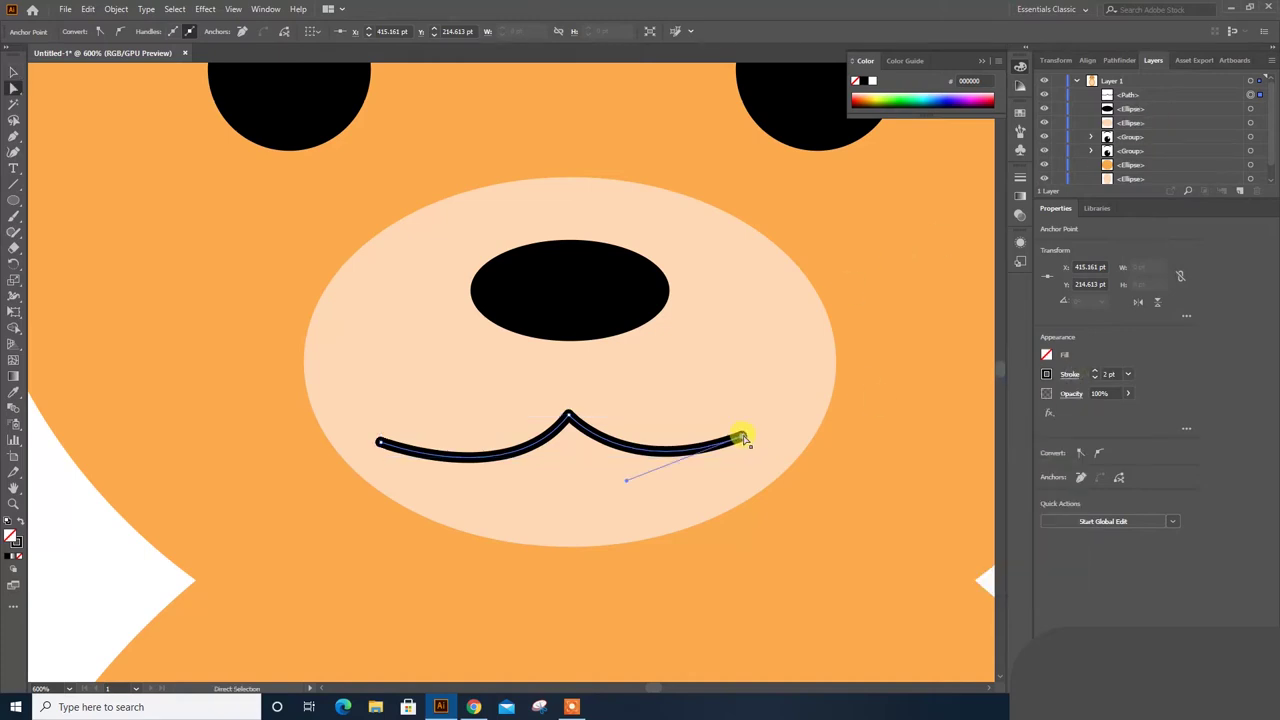
click(755, 437)
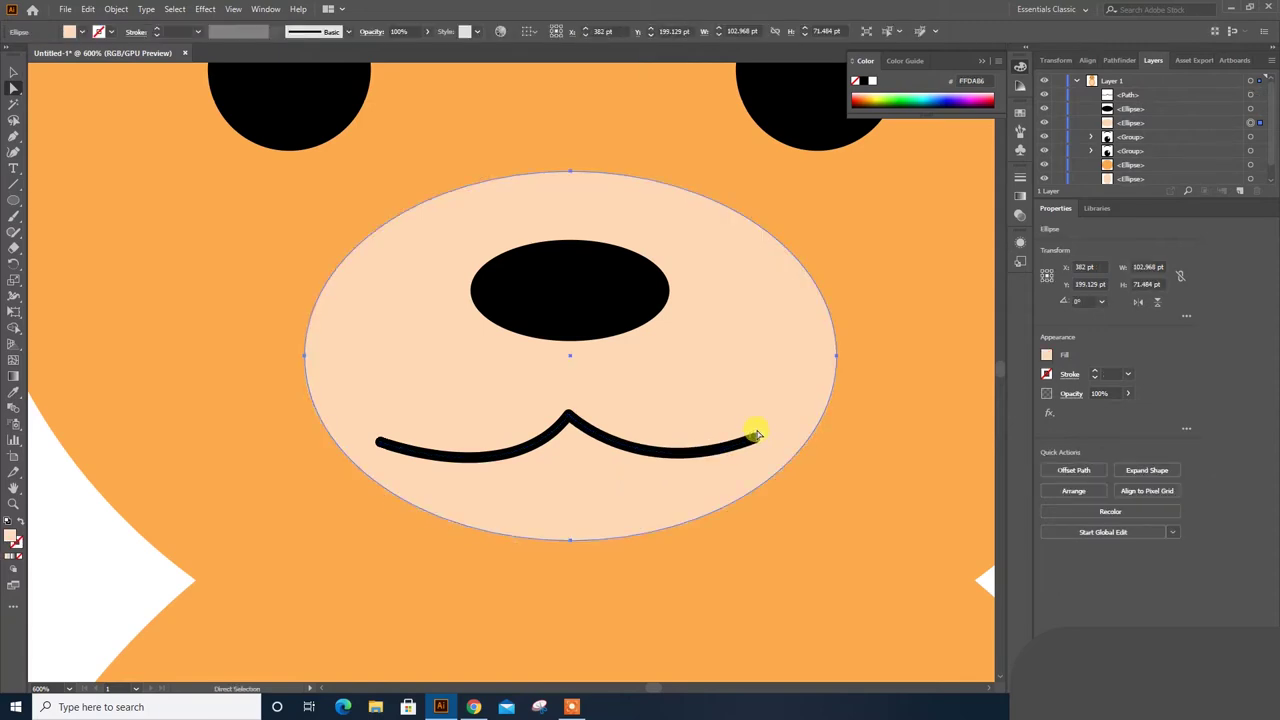
key(ctrl+minus)
key(ctrl+minus)
key(ctrl+minus)
key(v)
click(792, 408)
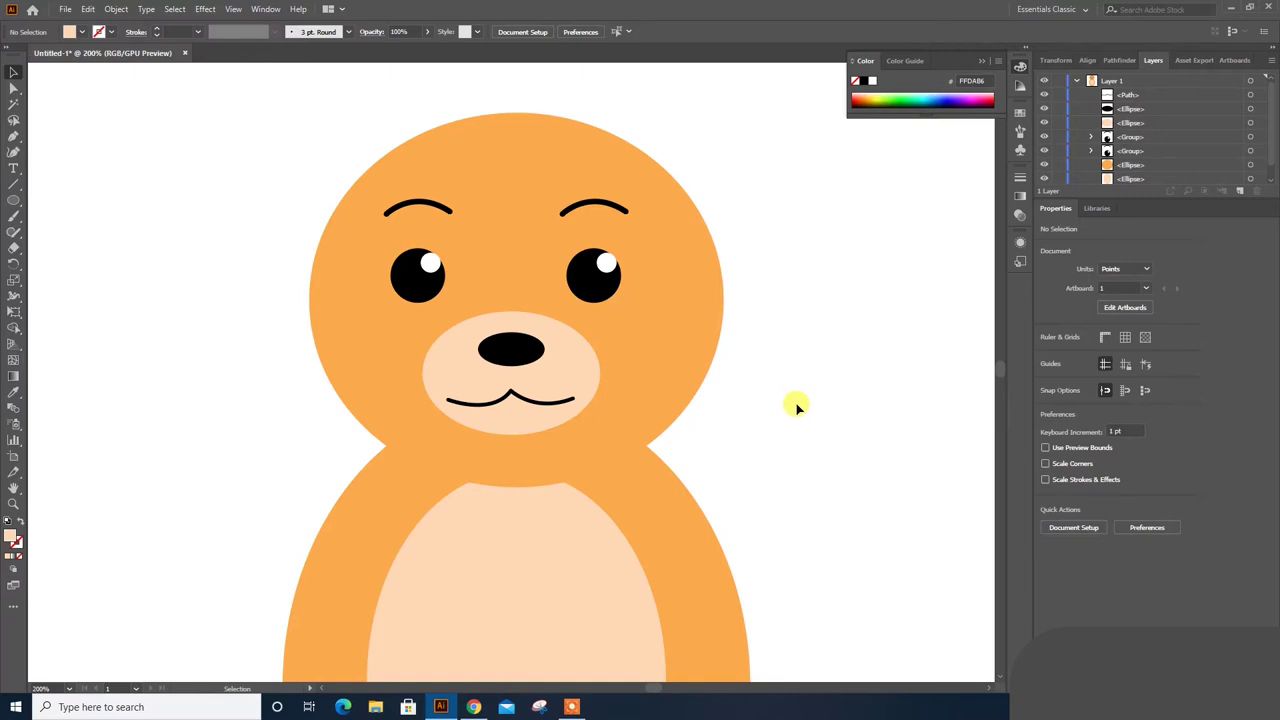
Change the mouth stroke colour to grey #828282.
key(ctrl+plus)
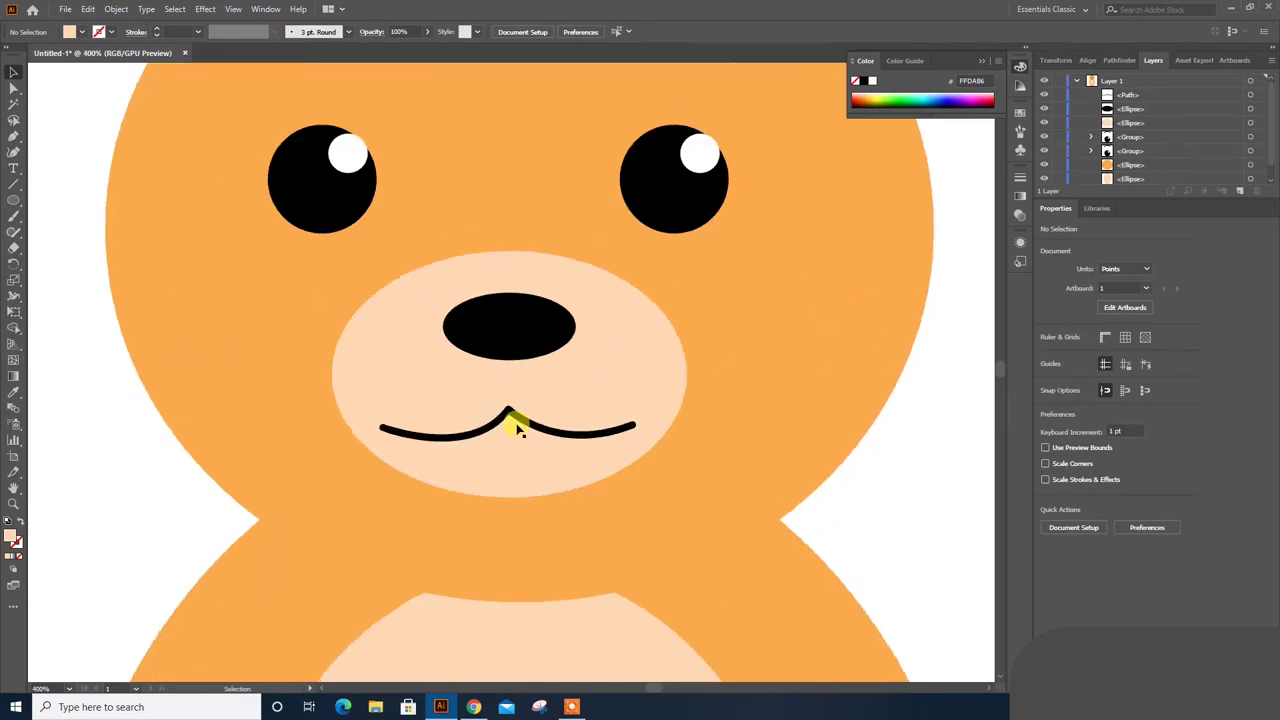
click(518, 420)
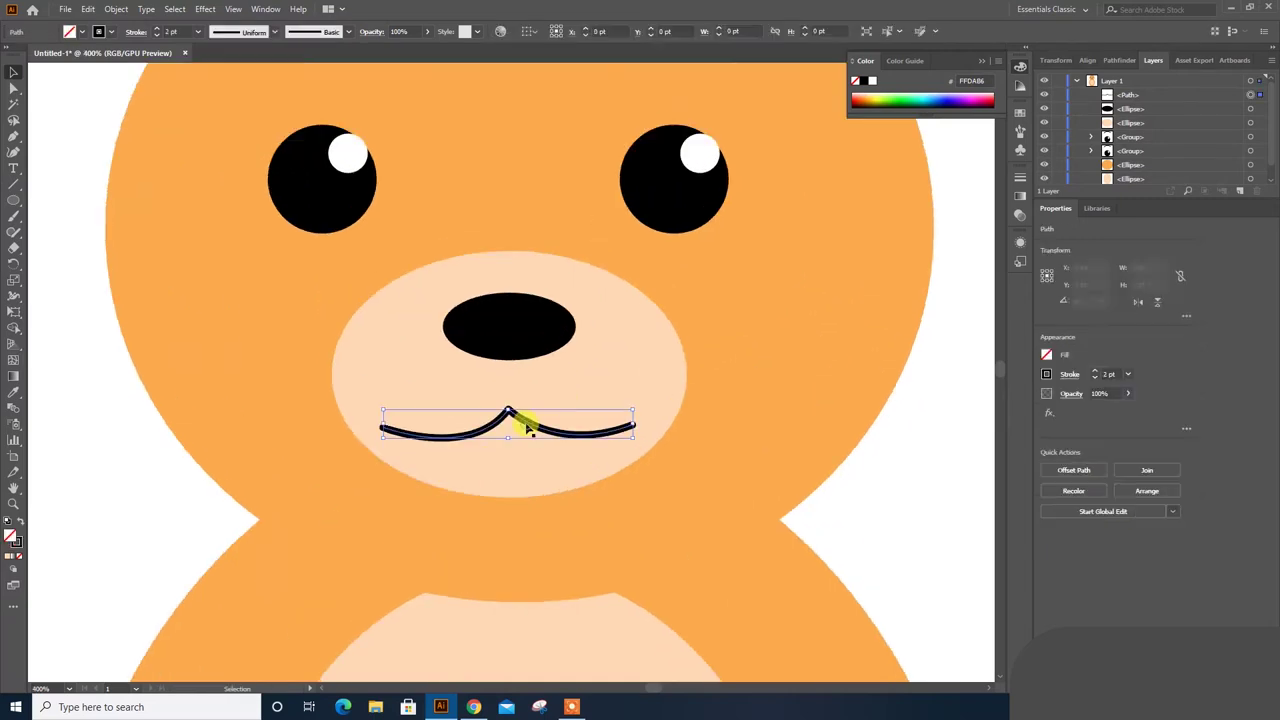
double_click(18, 543)
drag(906, 274, 864, 348)
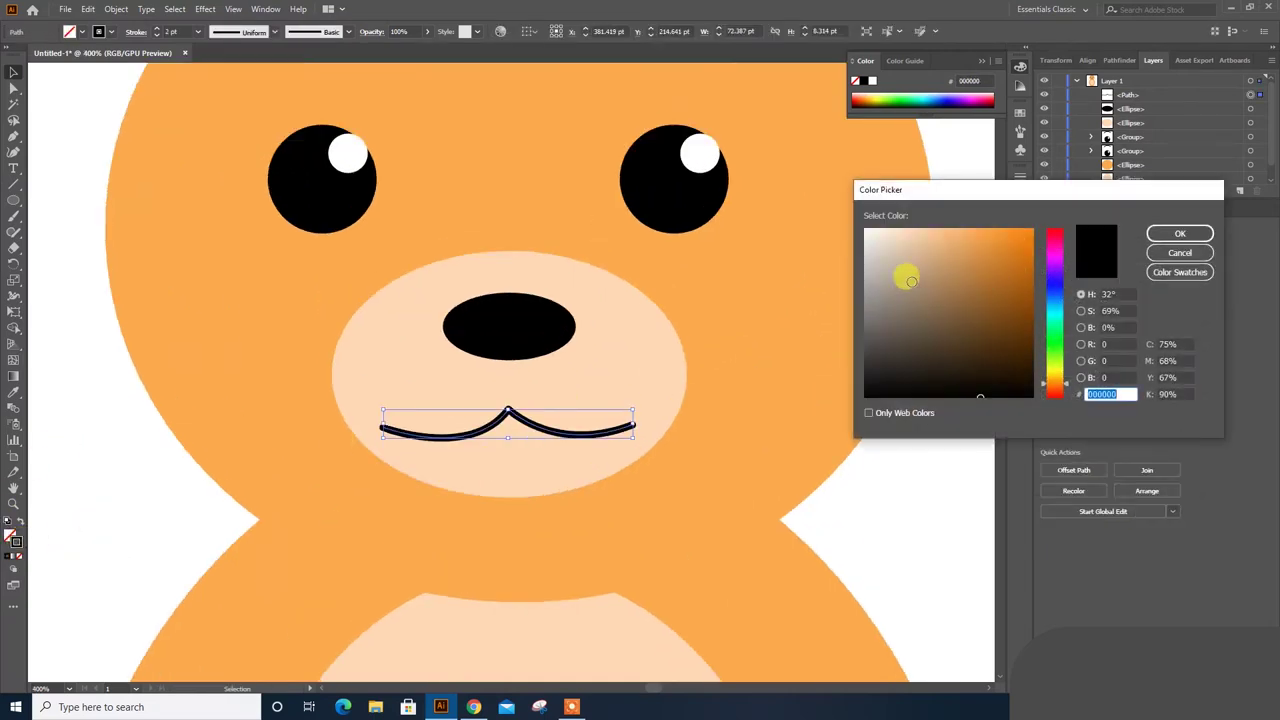
click(1165, 235)
double_click(16, 541)
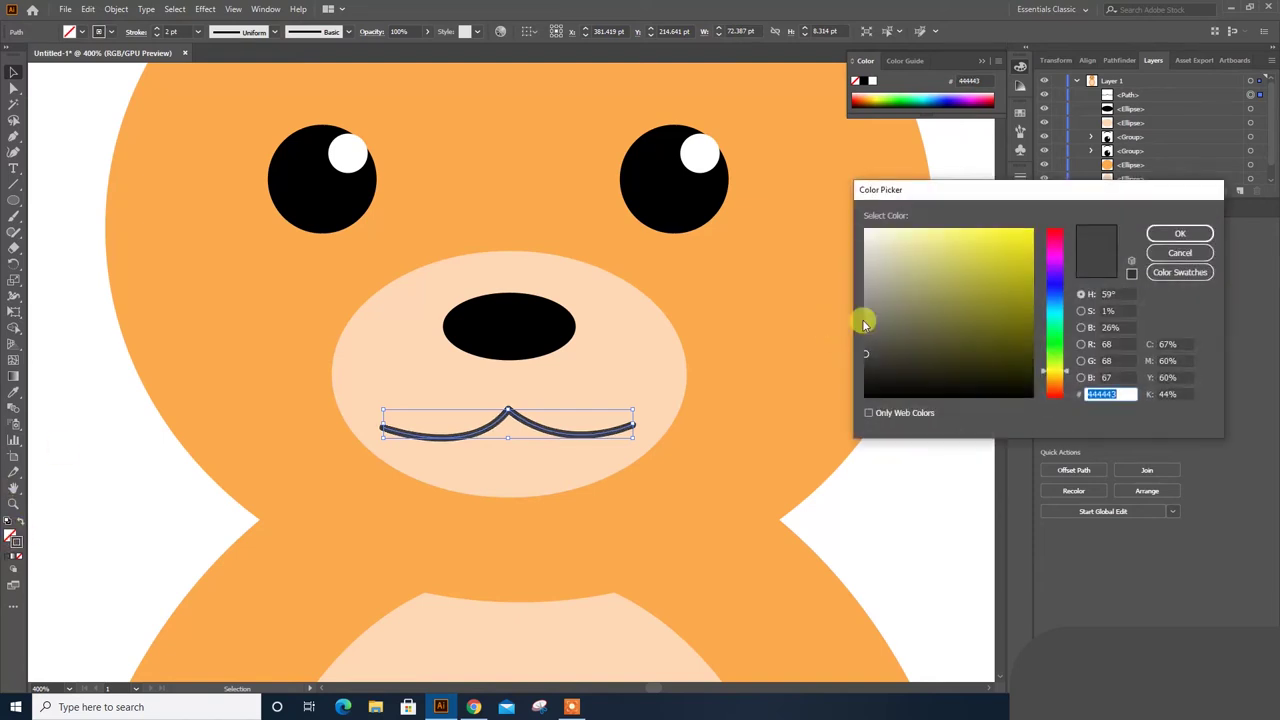
click(862, 311)
click(1182, 233)
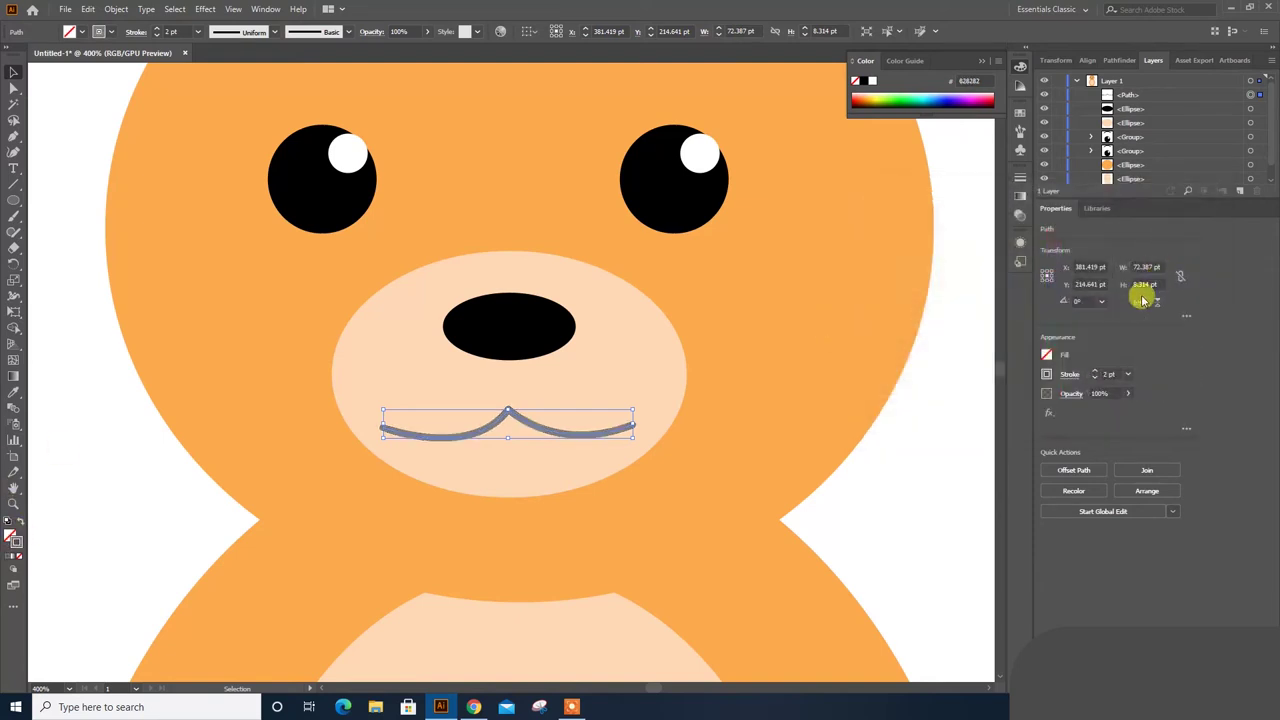
click(151, 500)
Centre the mouth horizontally on the muzzle and group them.
click(512, 422)
click(562, 429)
shift+click(604, 377)
click(604, 377)
click(1091, 468)
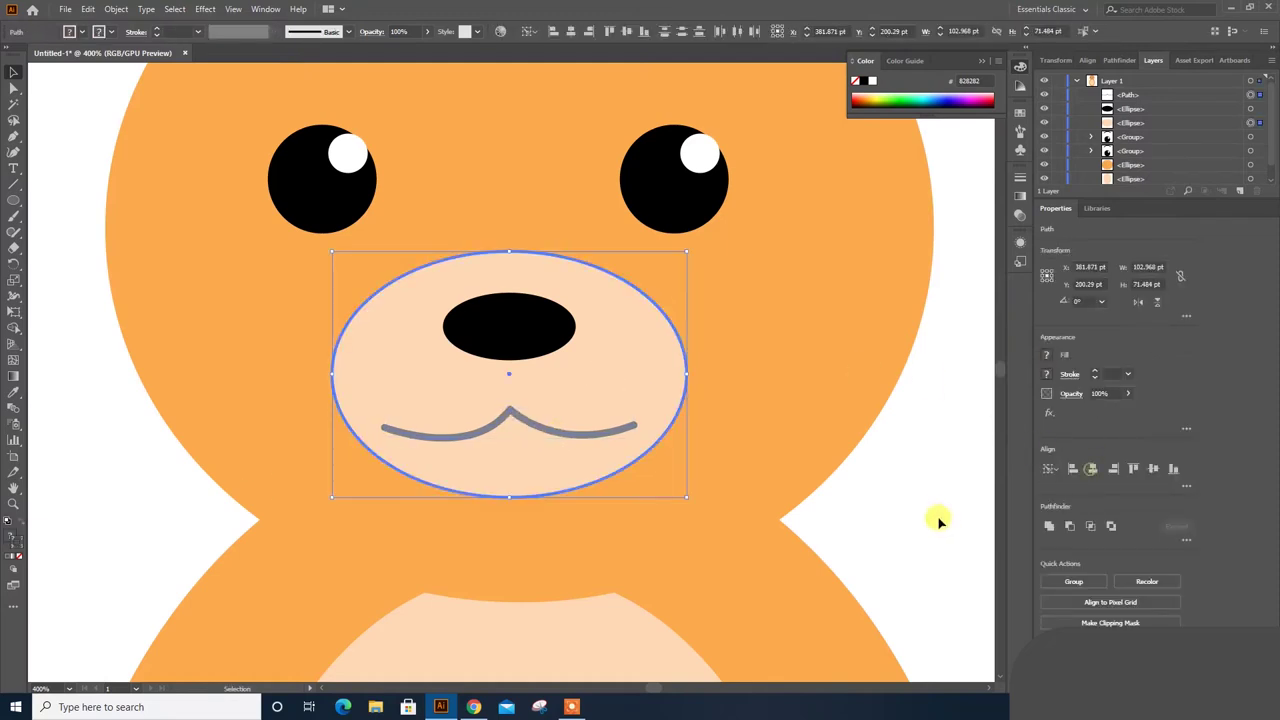
key(ctrl+g)
click(886, 457)
Centre the muzzle group horizontally on the head as key object.
click(580, 380)
shift+click(767, 345)
click(767, 345)
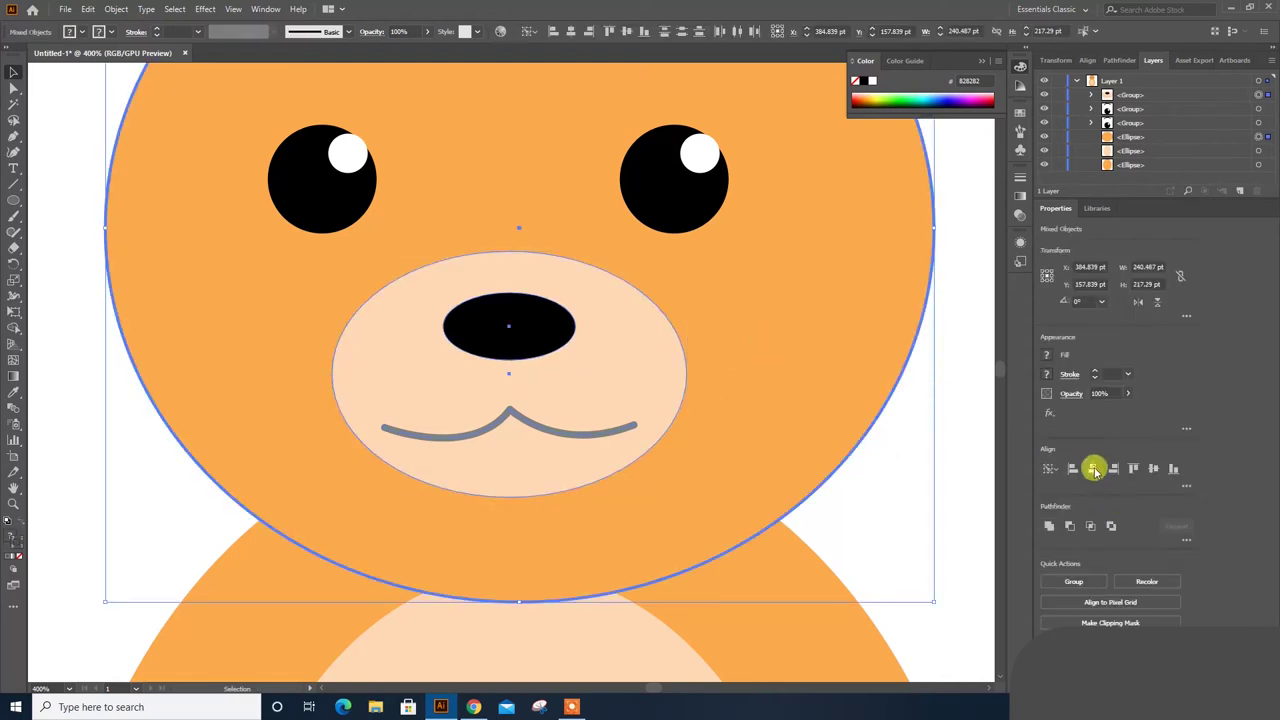
click(1093, 469)
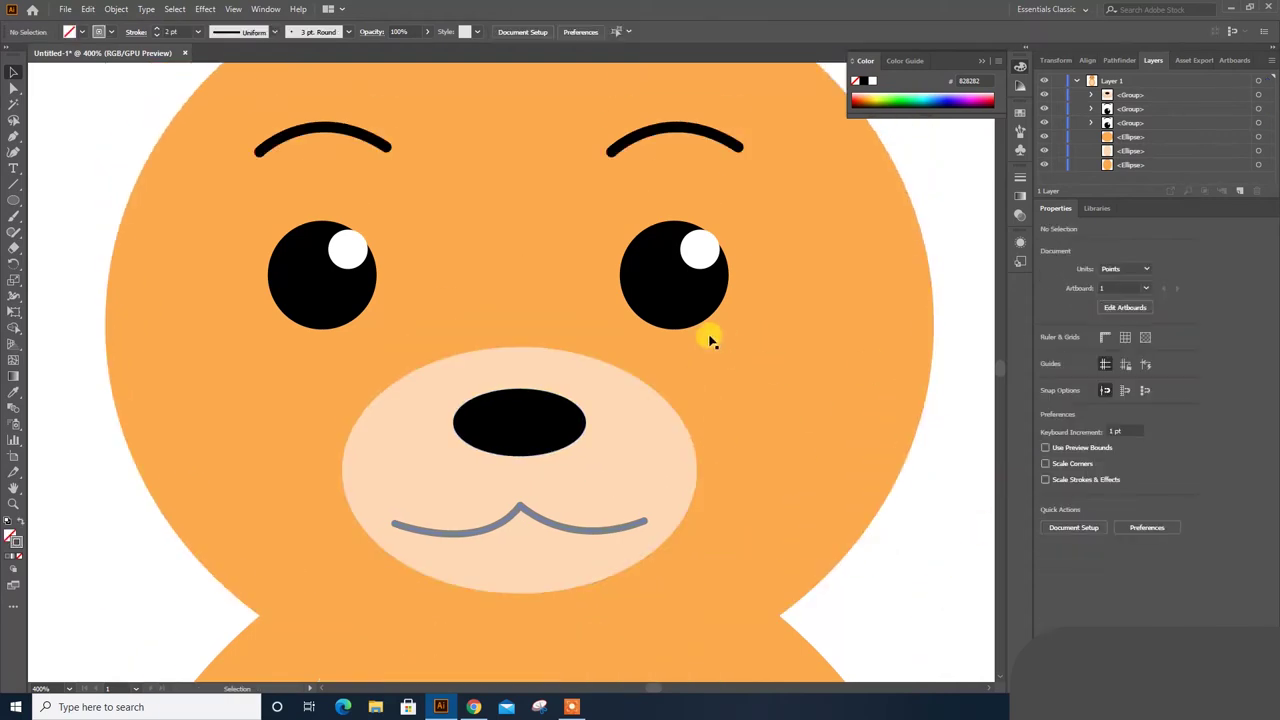
Group both eyes with their eyebrows and centre them horizontally on the head.
click(294, 274)
shift+click(718, 252)
key(ctrl+g)
shift+click(806, 291)
click(806, 291)
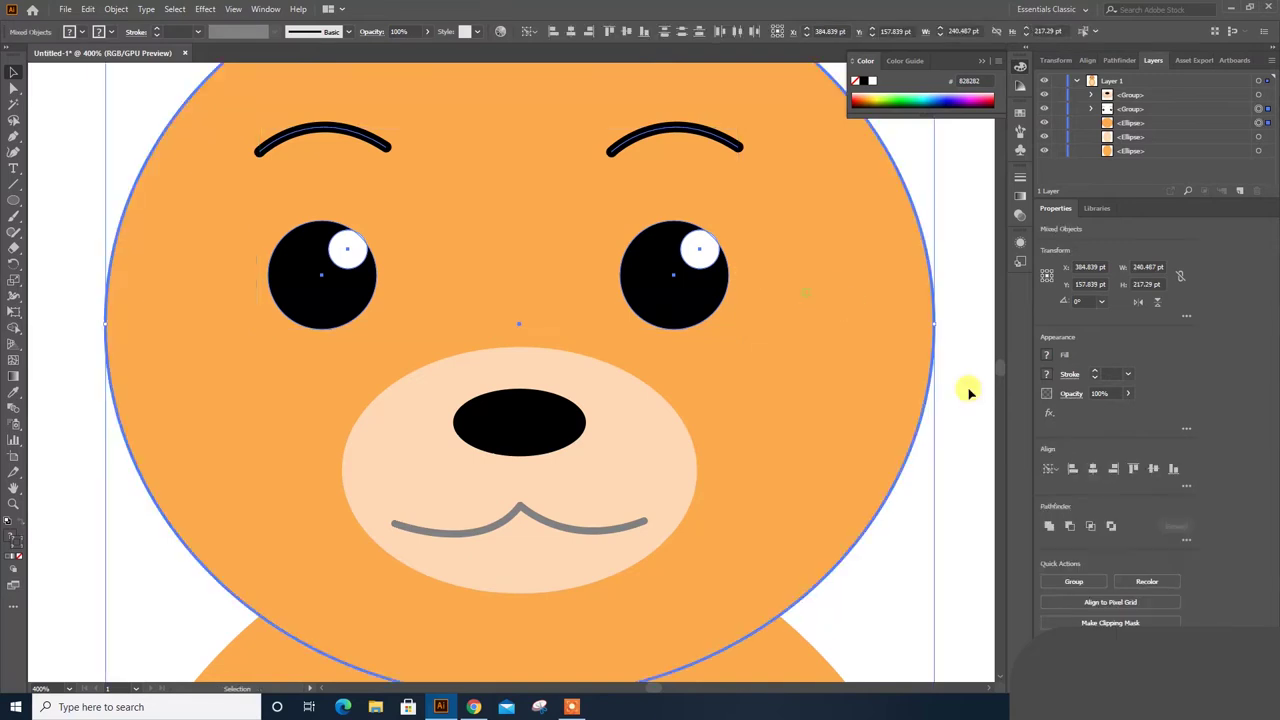
click(1093, 469)
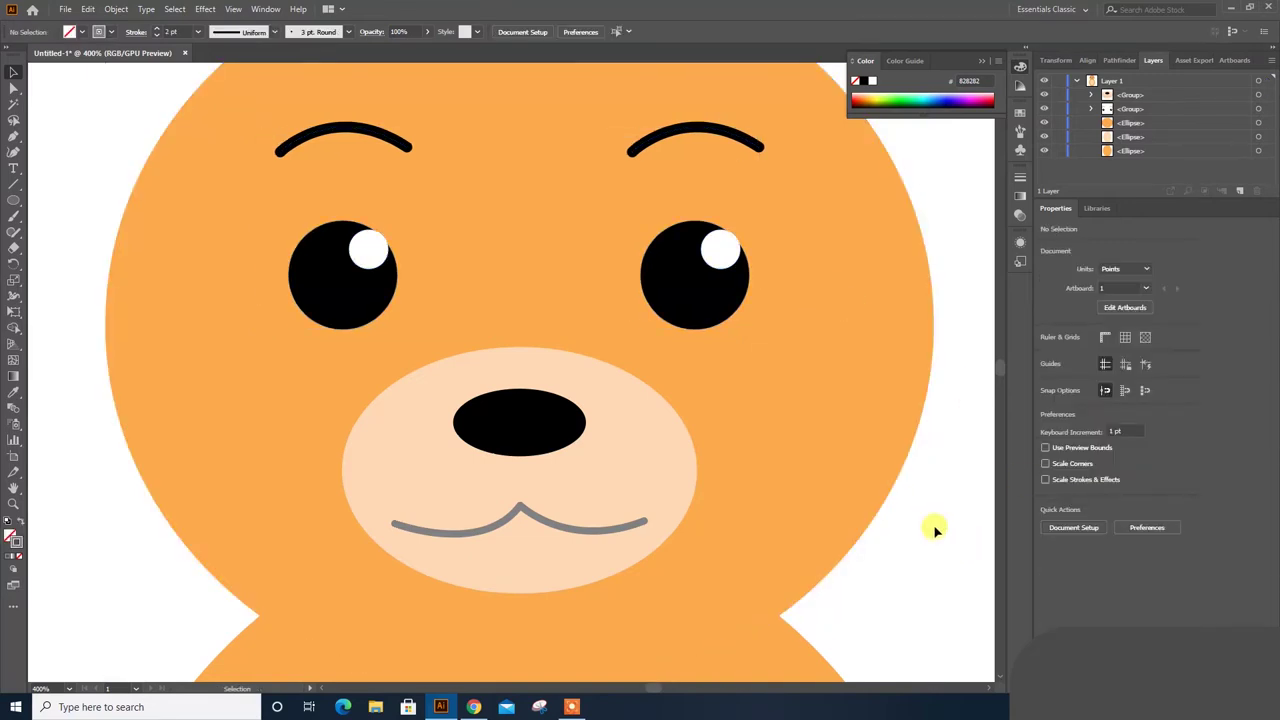
Draw an orange circle at the head's upper left for the ear.
scroll(814, 449, down, 2)
scroll(814, 449, down, 2)
scroll(810, 443, up, 2)
scroll(797, 435, up, 1)
scroll(797, 435, up, 1)
click(786, 357)
click(863, 329)
click(12, 201)
drag(251, 227, 362, 336)
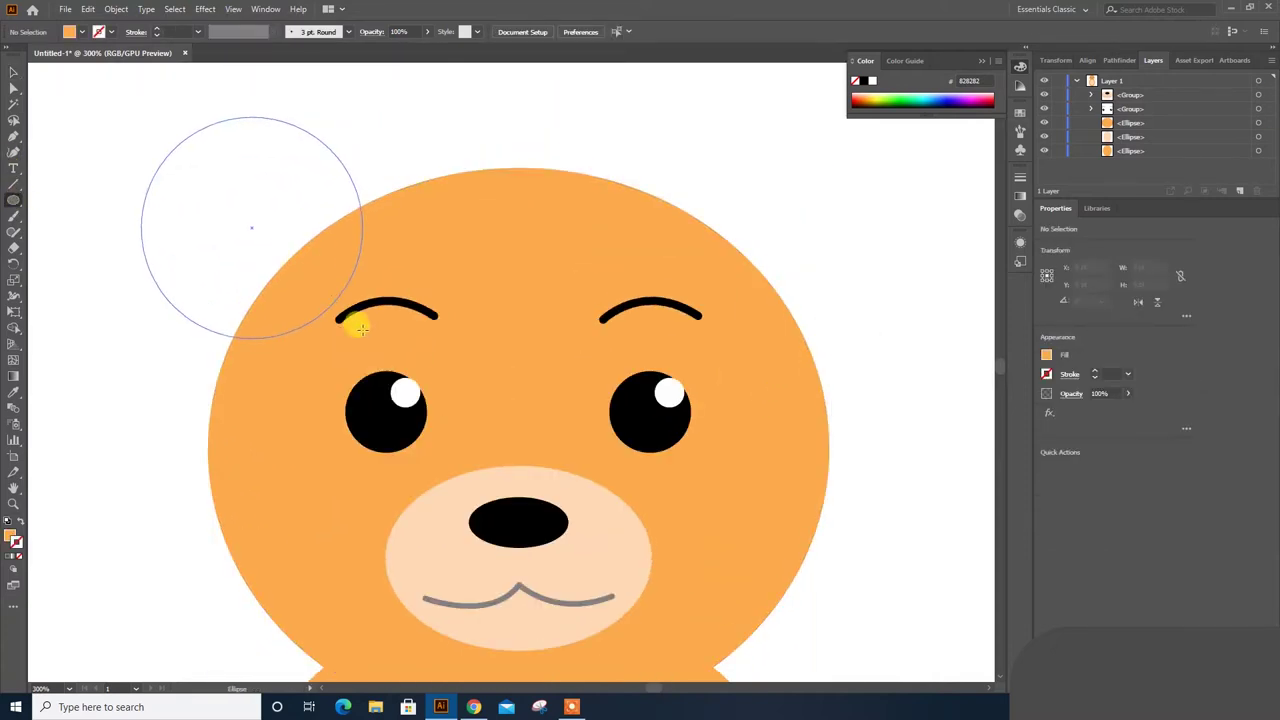
key(v)
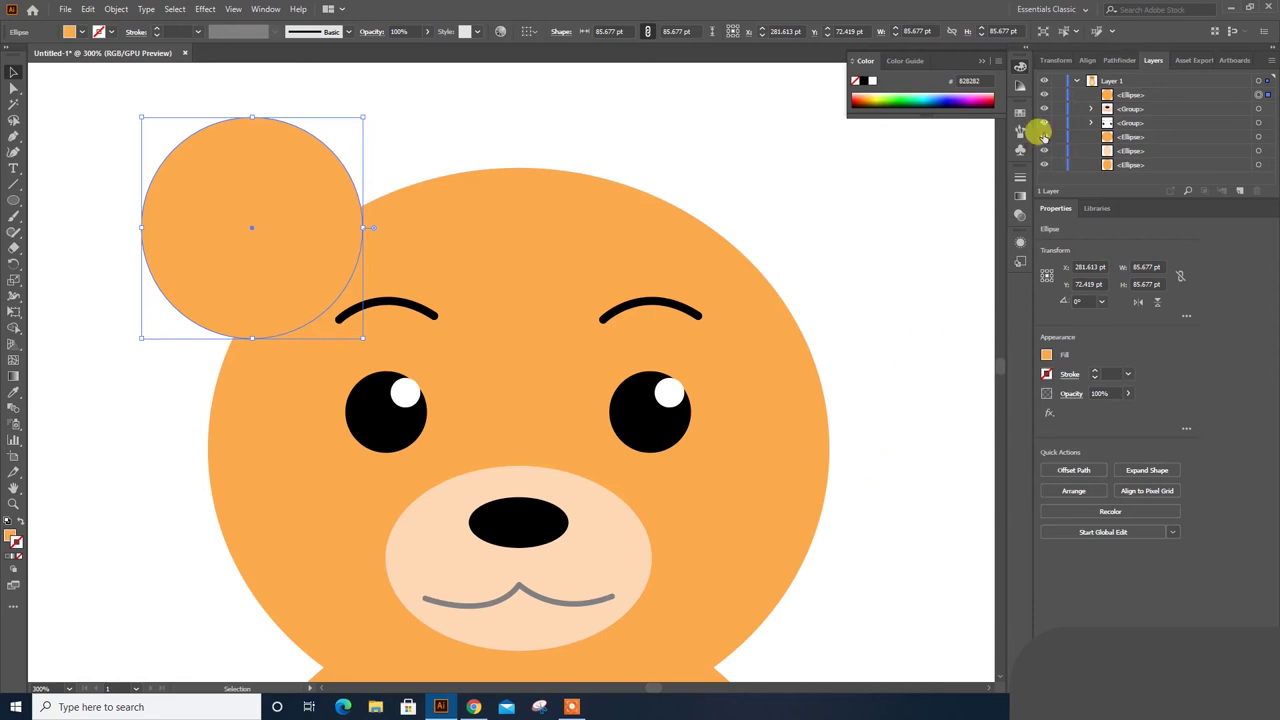
Duplicate the ear circle, shrink it to about 50 pt, and colour it the muzzle's peach.
click(1124, 97)
drag(1128, 100, 1130, 106)
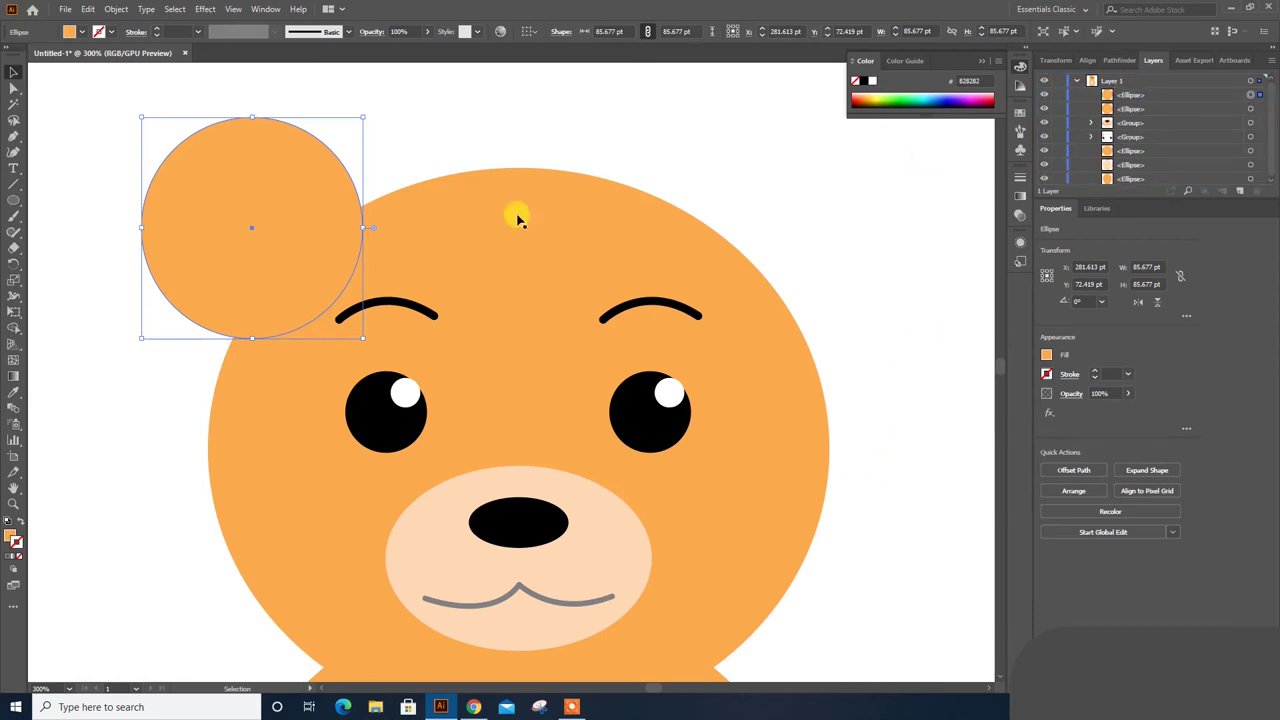
drag(360, 120, 317, 163)
drag(263, 206, 276, 222)
key(i)
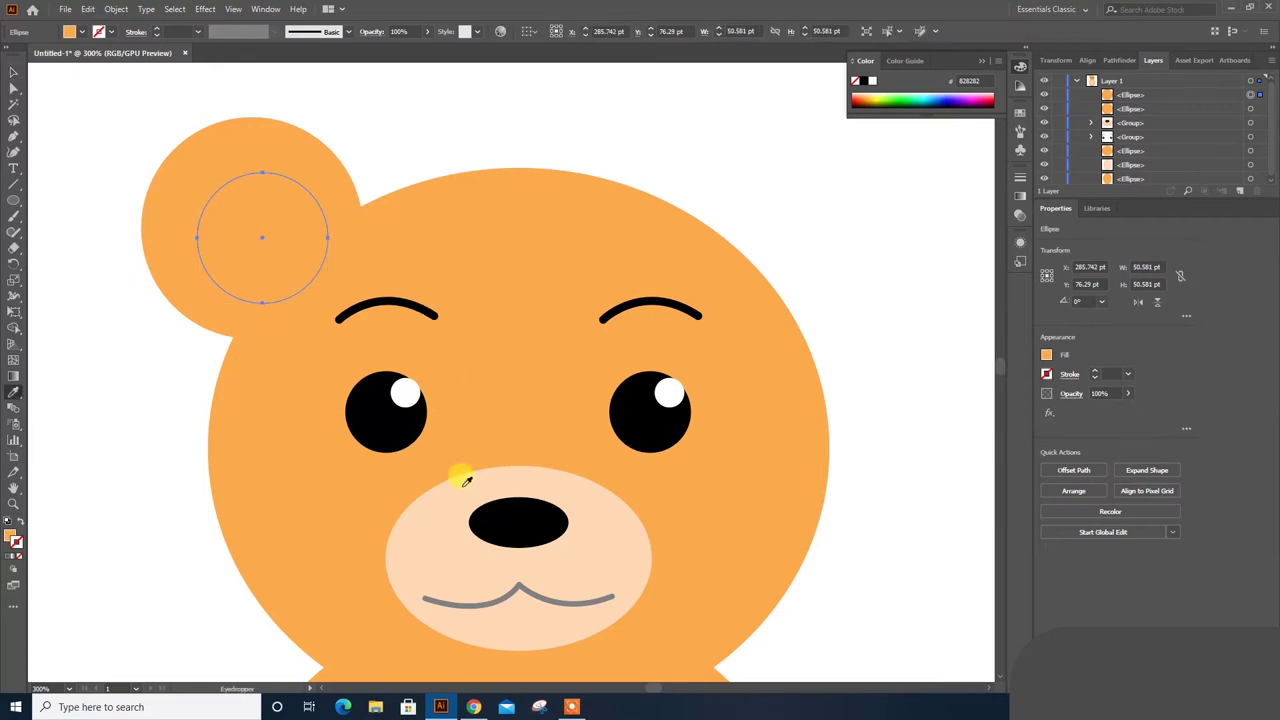
click(458, 472)
key(v)
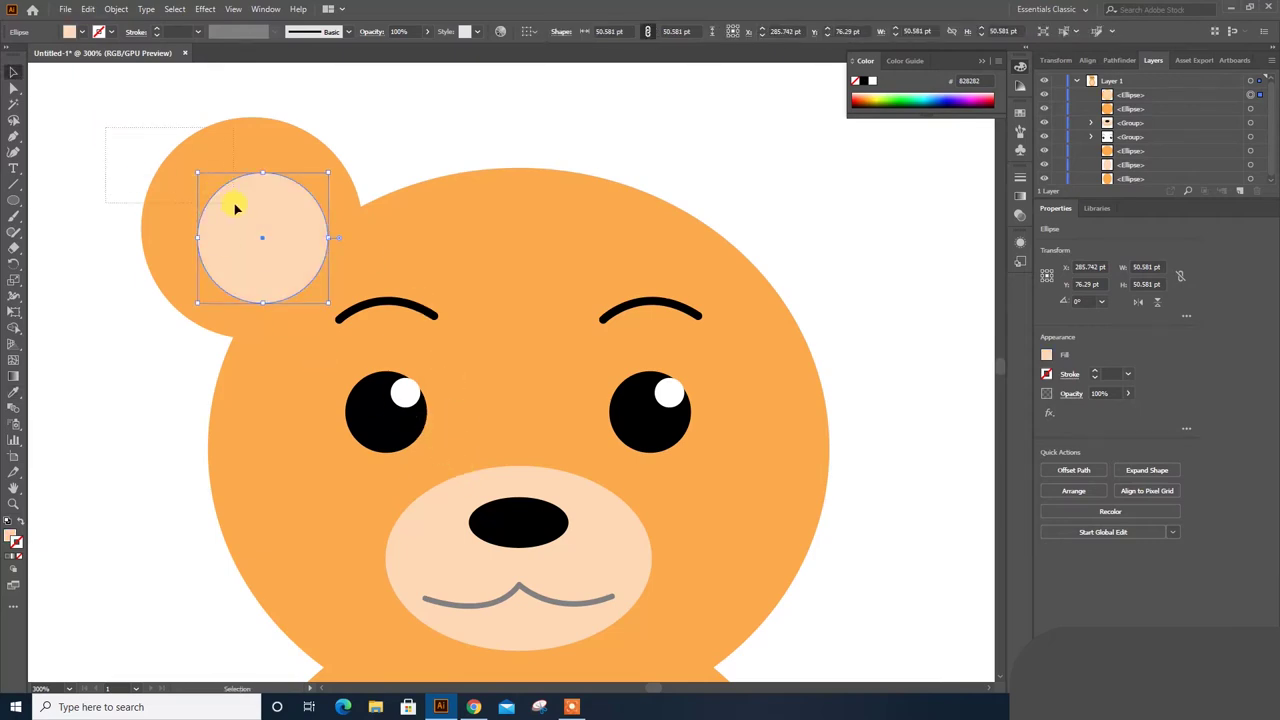
Group both ear circles and send the group behind the head.
drag(232, 206, 234, 206)
key(ctrl+g)
right_click(238, 202)
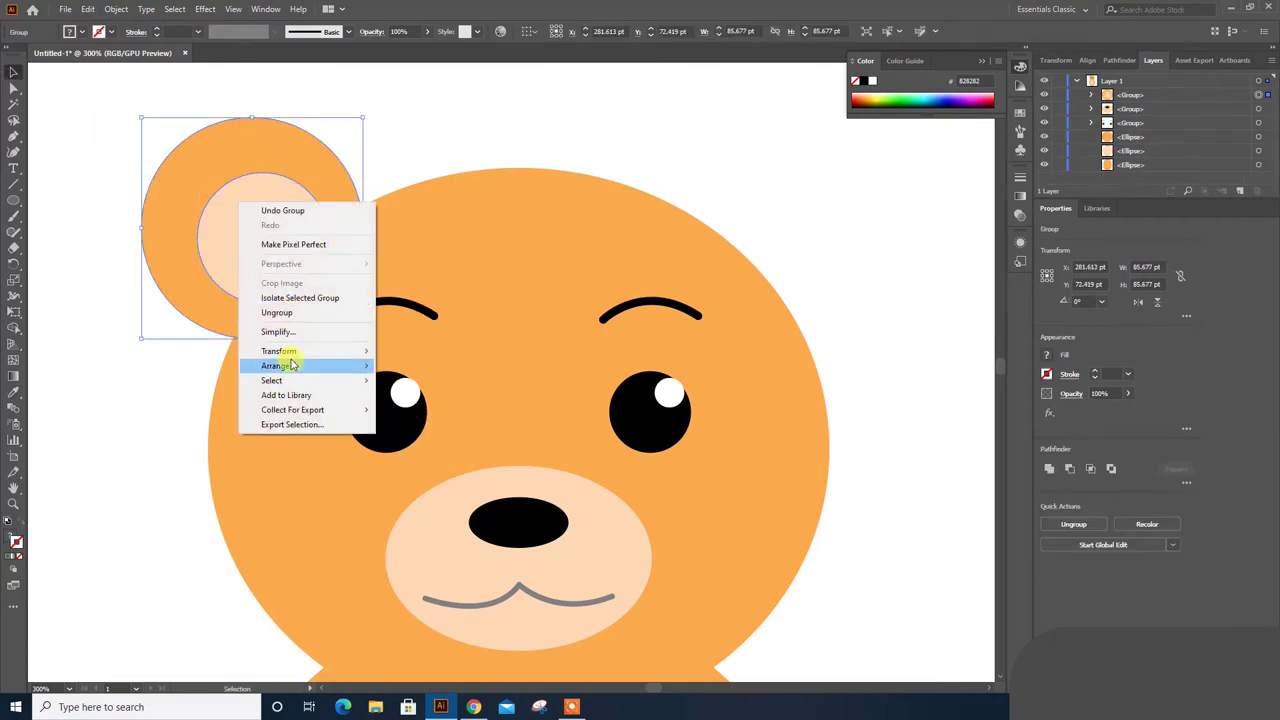
click(414, 403)
click(668, 170)
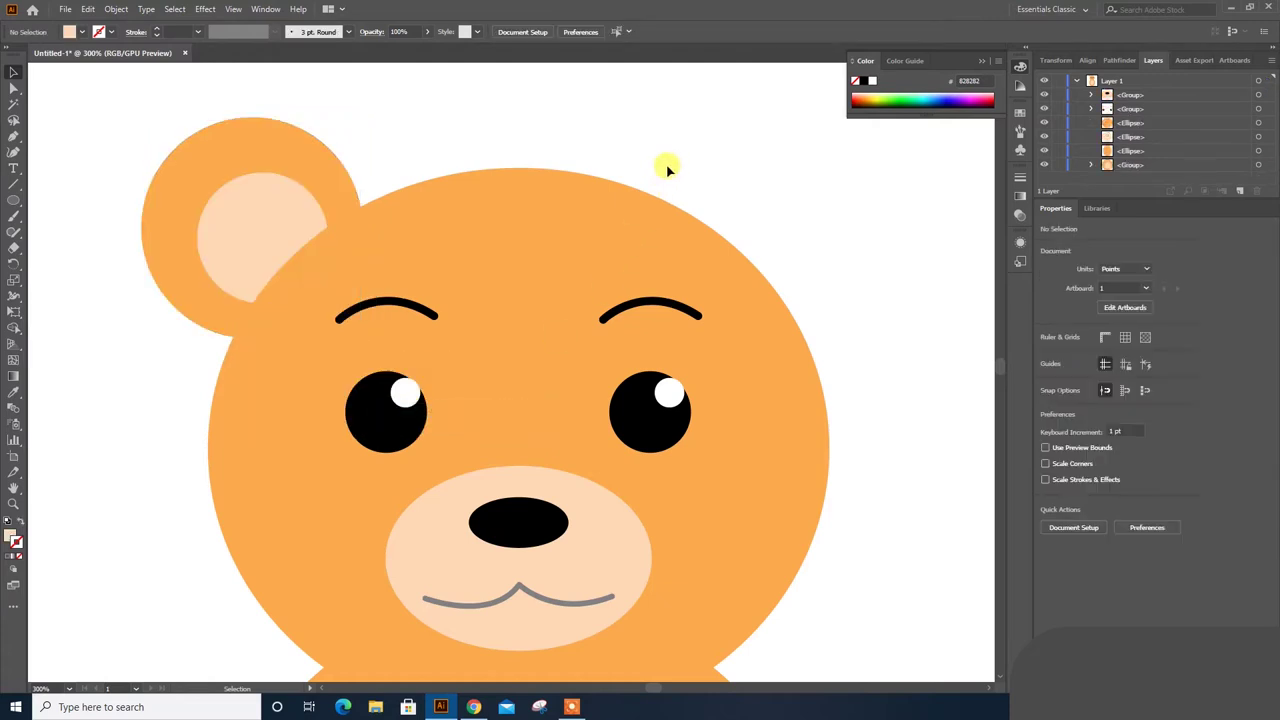
Duplicate the ear, reflect it across the vertical axis, and move it to the head's right.
click(268, 184)
drag(267, 178, 402, 172)
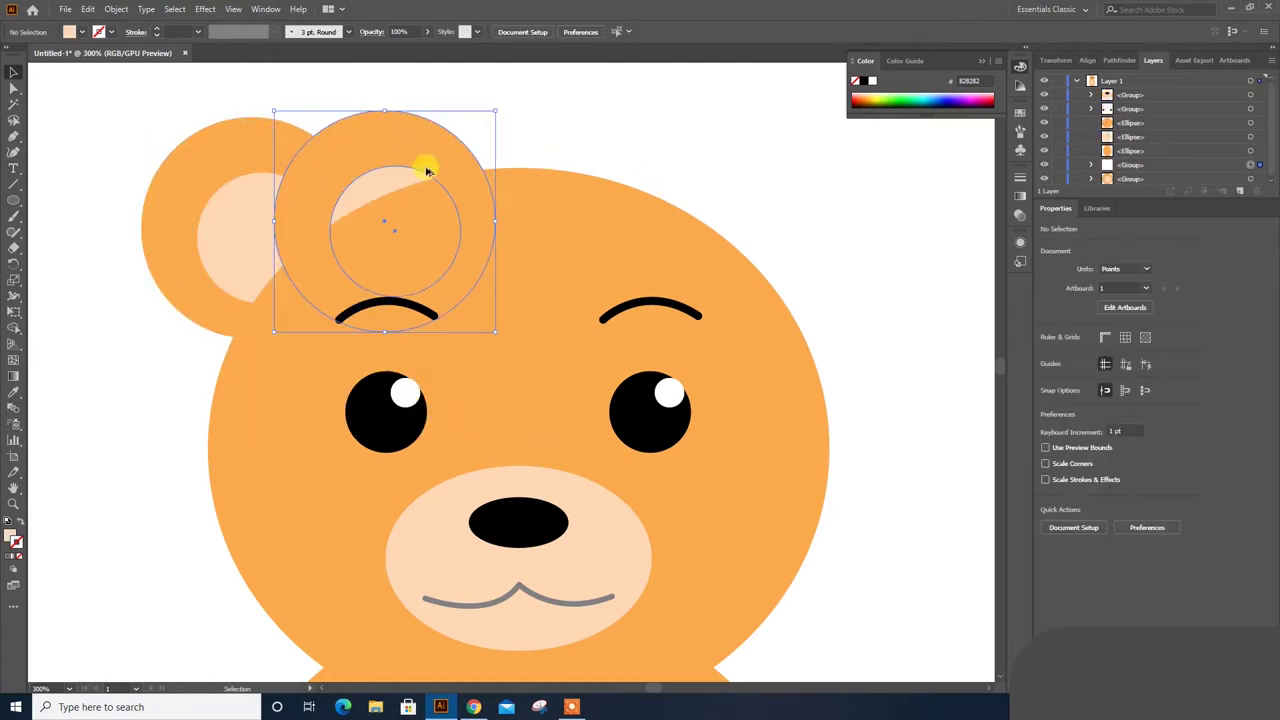
right_click(393, 153)
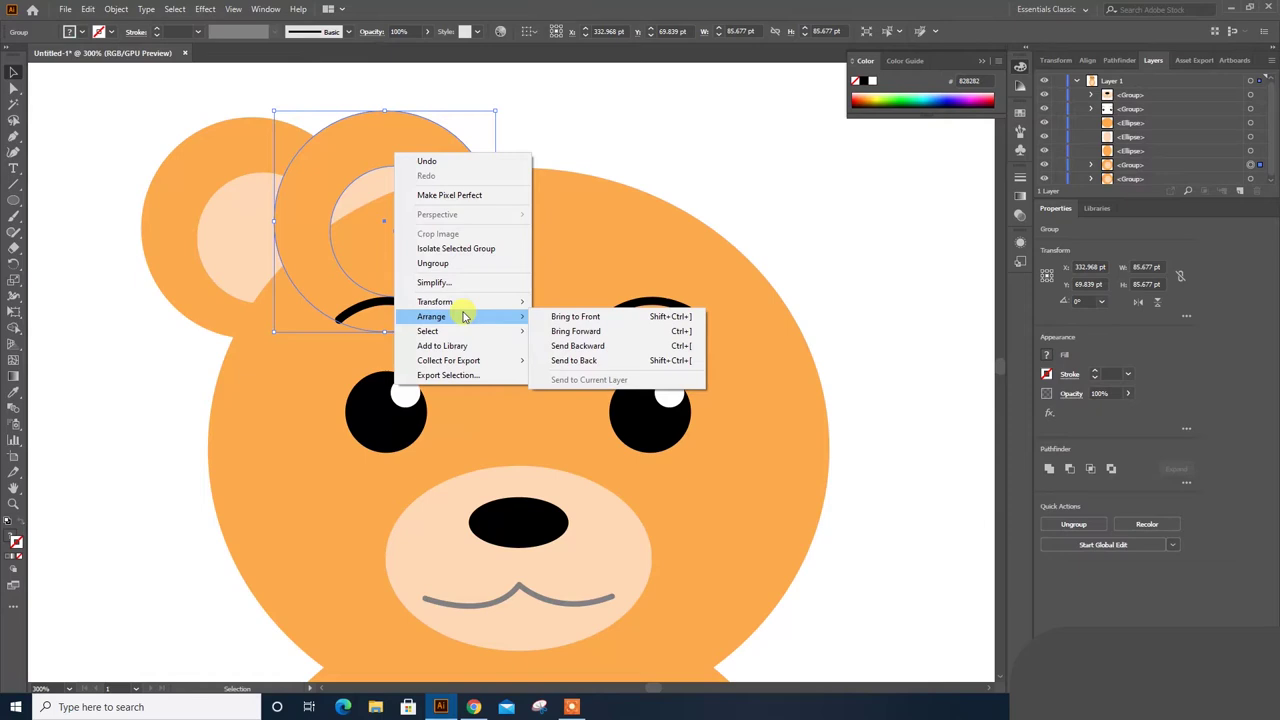
mouse_move(435, 301)
click(586, 354)
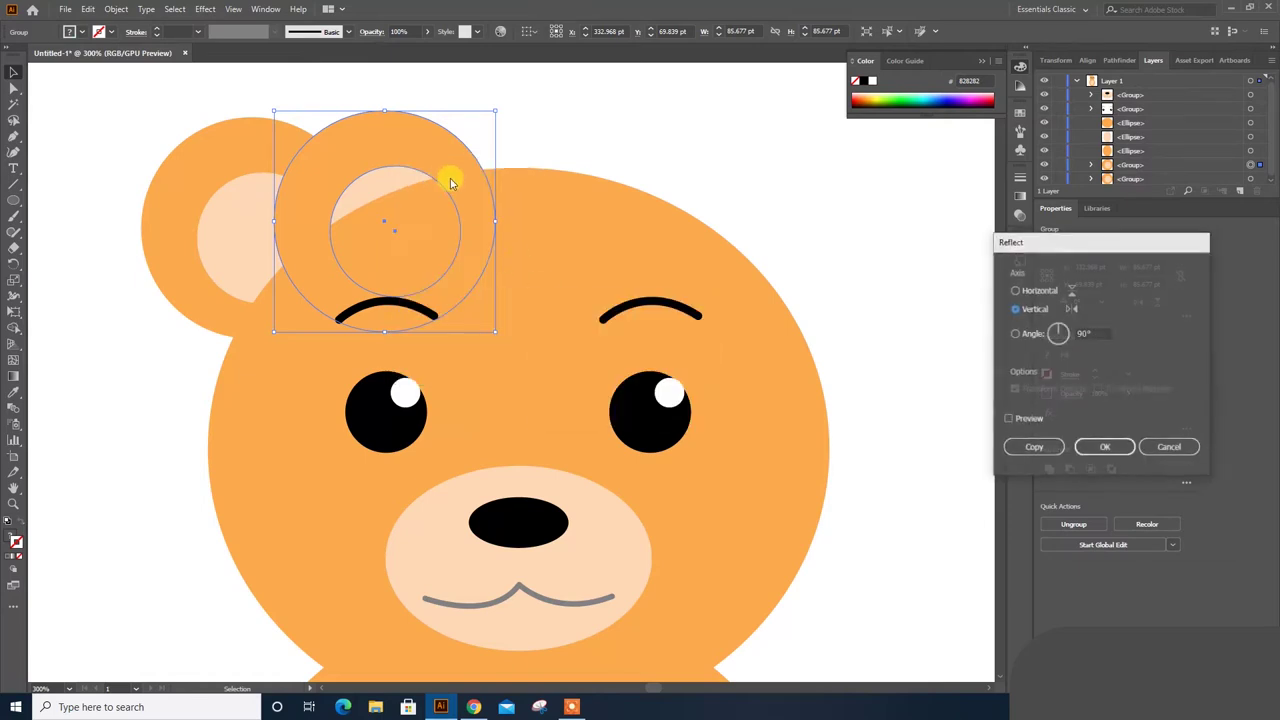
click(1105, 447)
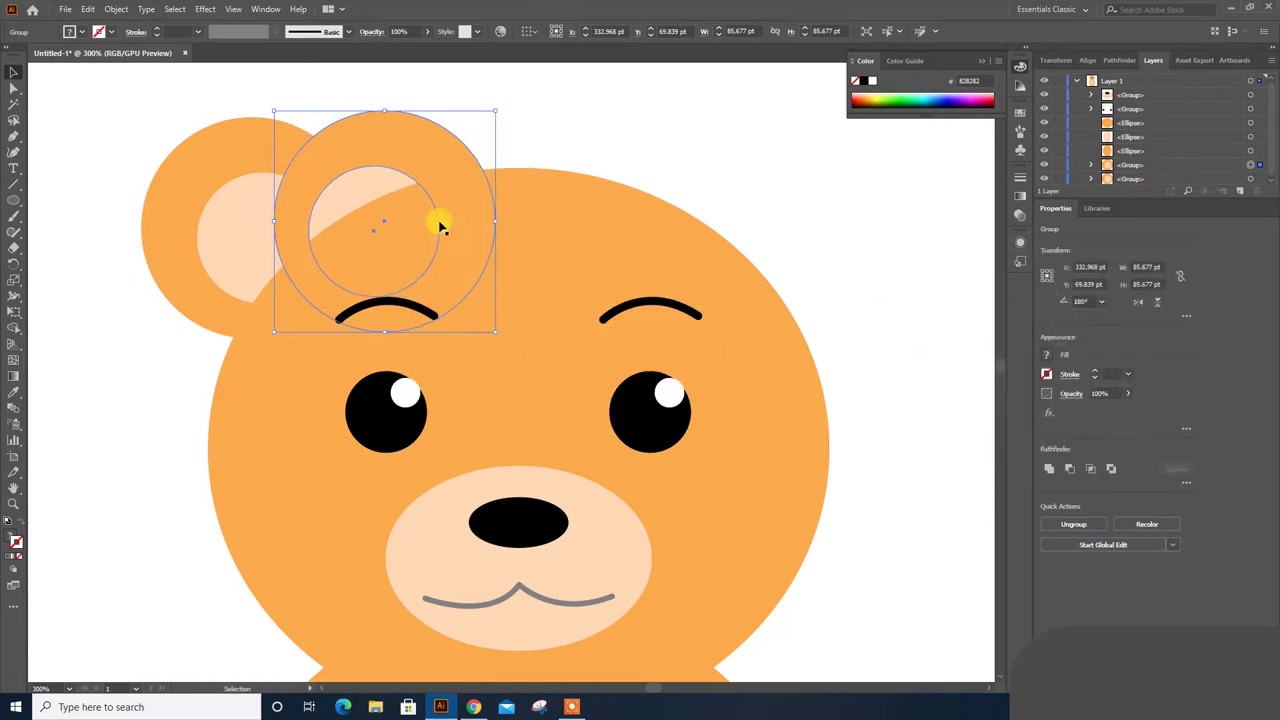
drag(417, 155, 783, 153)
Align the tops of both ears so they sit level.
shift+click(251, 163)
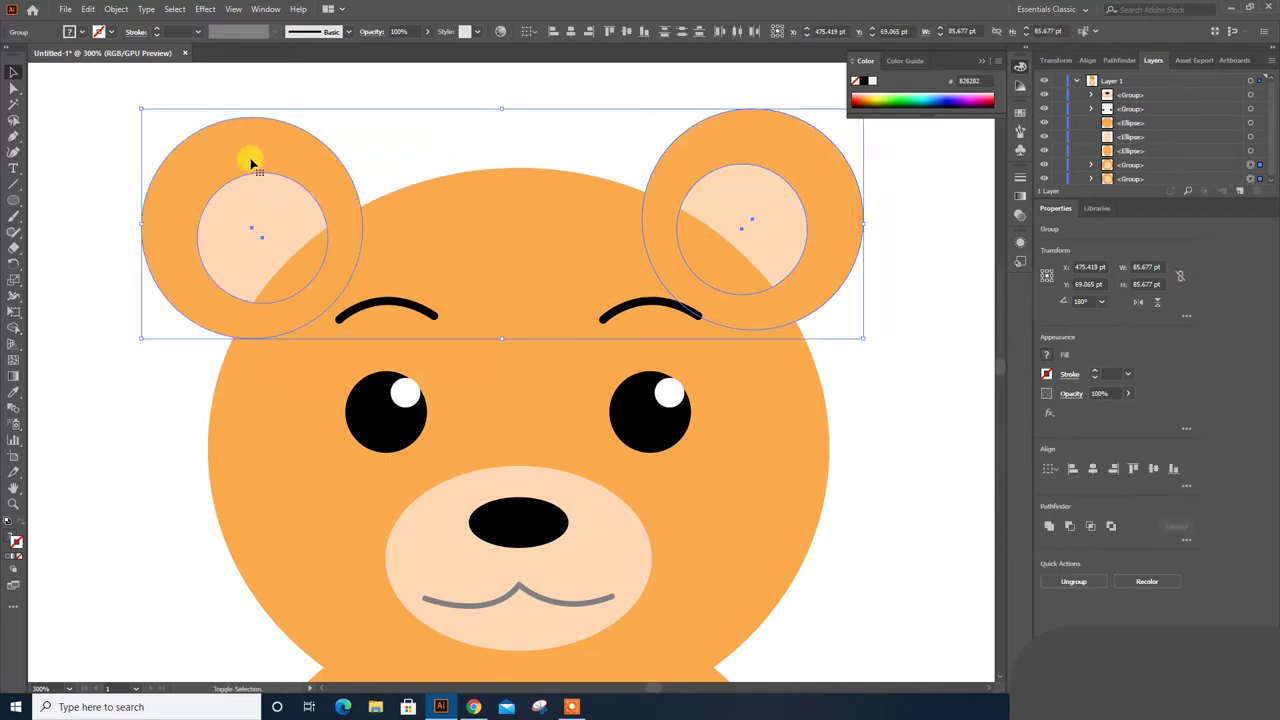
click(1145, 470)
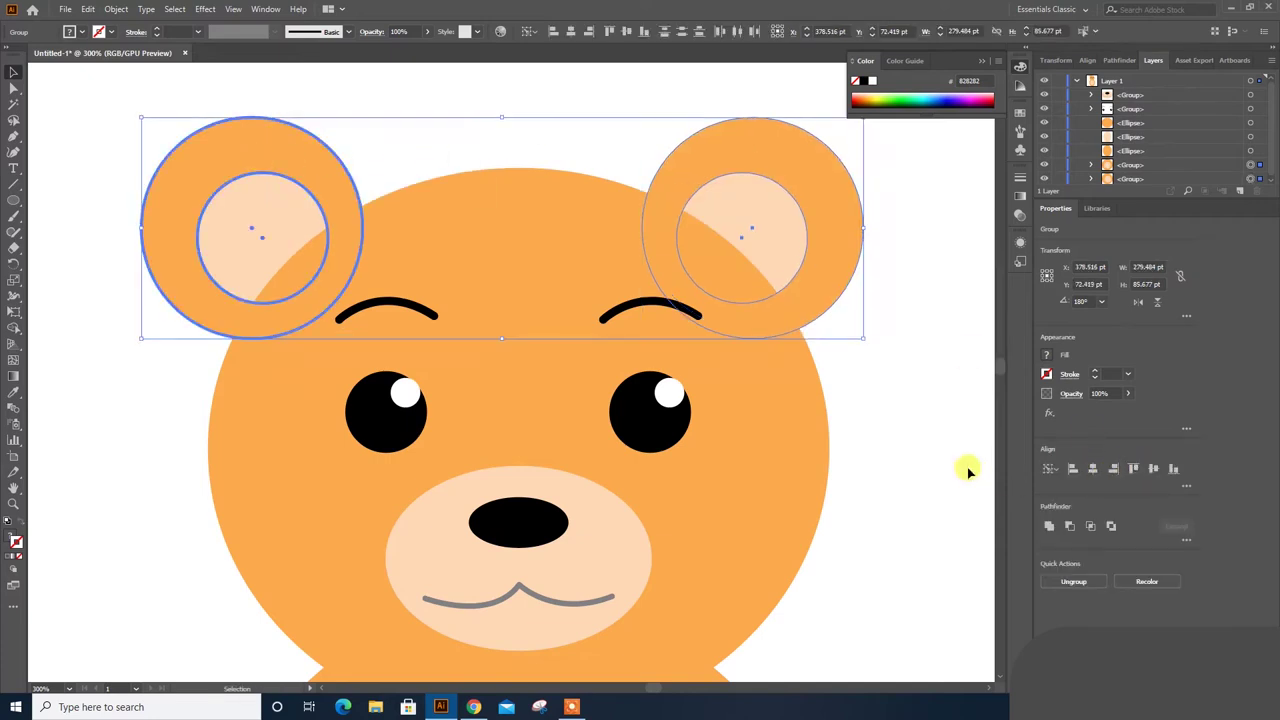
click(905, 455)
Scroll down to the bear's body and select the body ellipse.
alt+scroll(740, 409, down, 2)
alt+scroll(691, 400, down, 1)
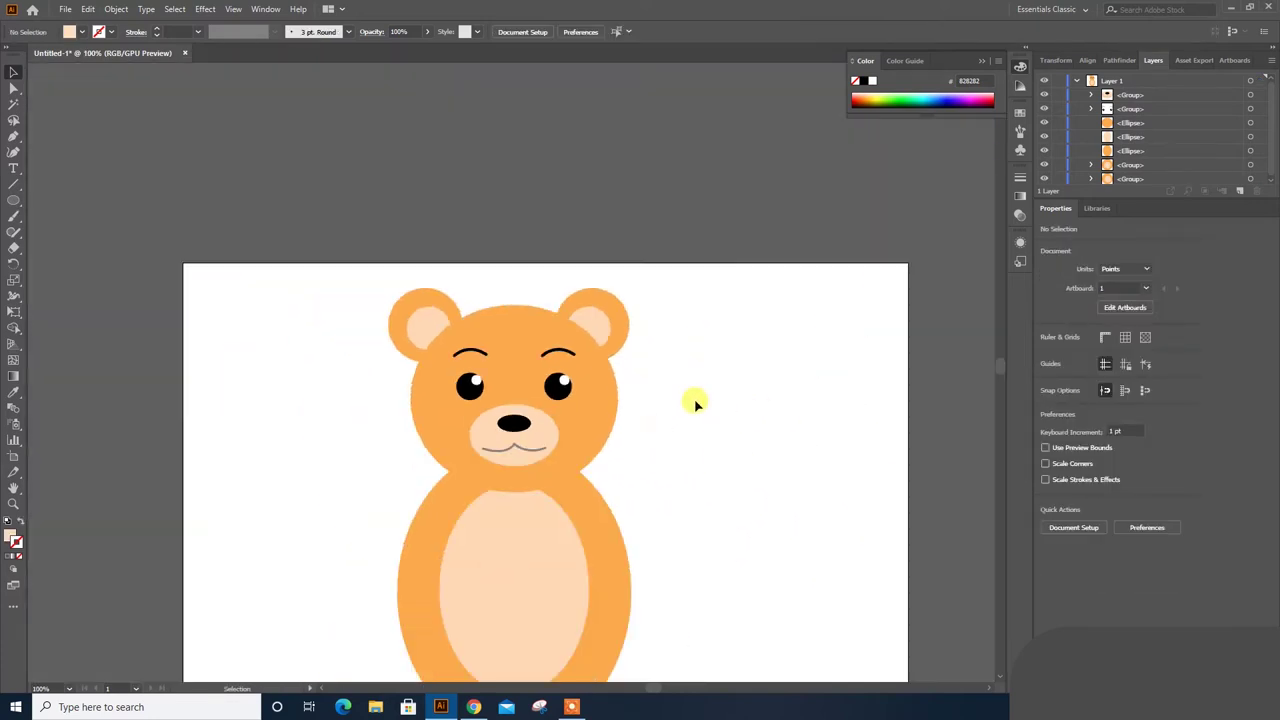
scroll(697, 404, down, 1)
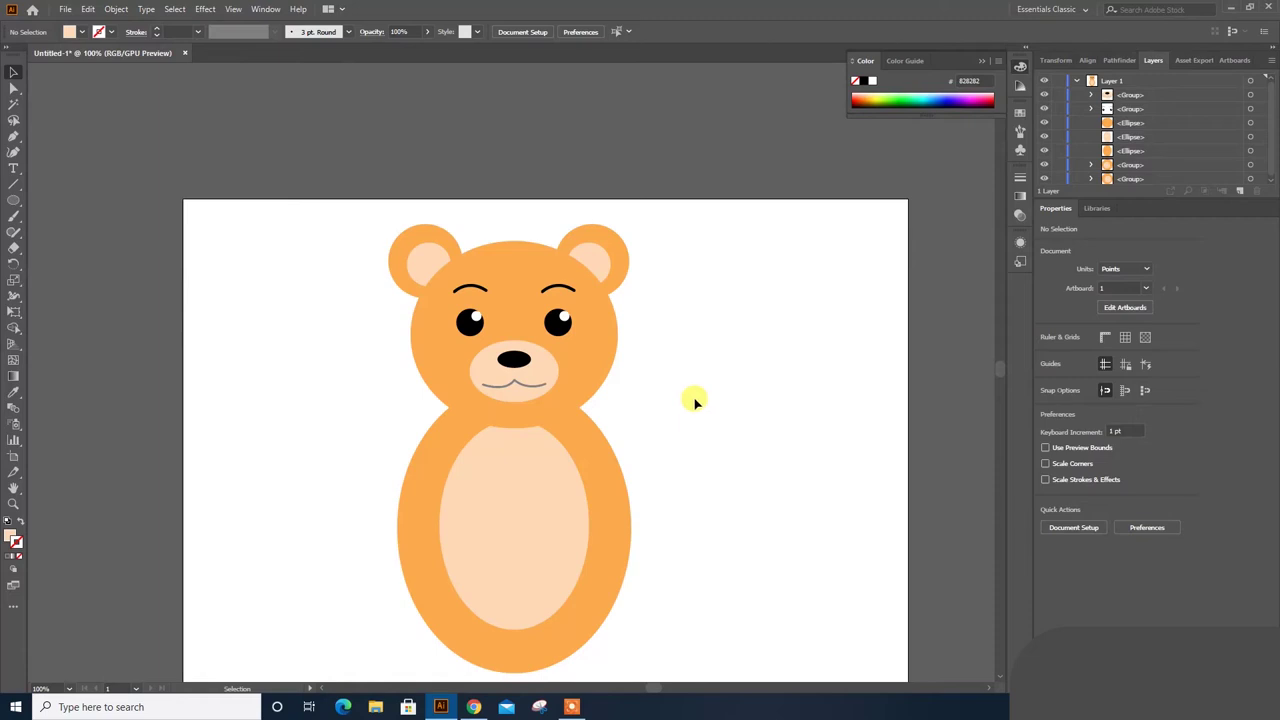
scroll(697, 402, down, 1)
alt+scroll(697, 401, up, 1)
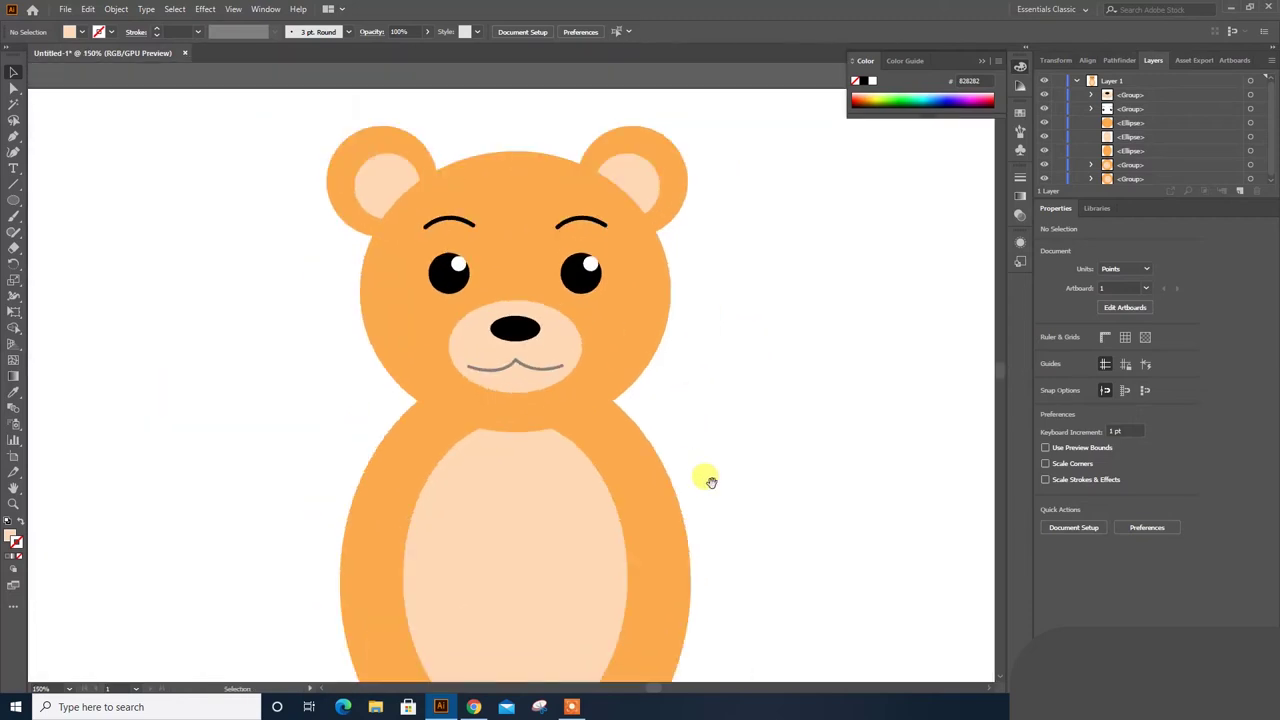
scroll(700, 458, down, 4)
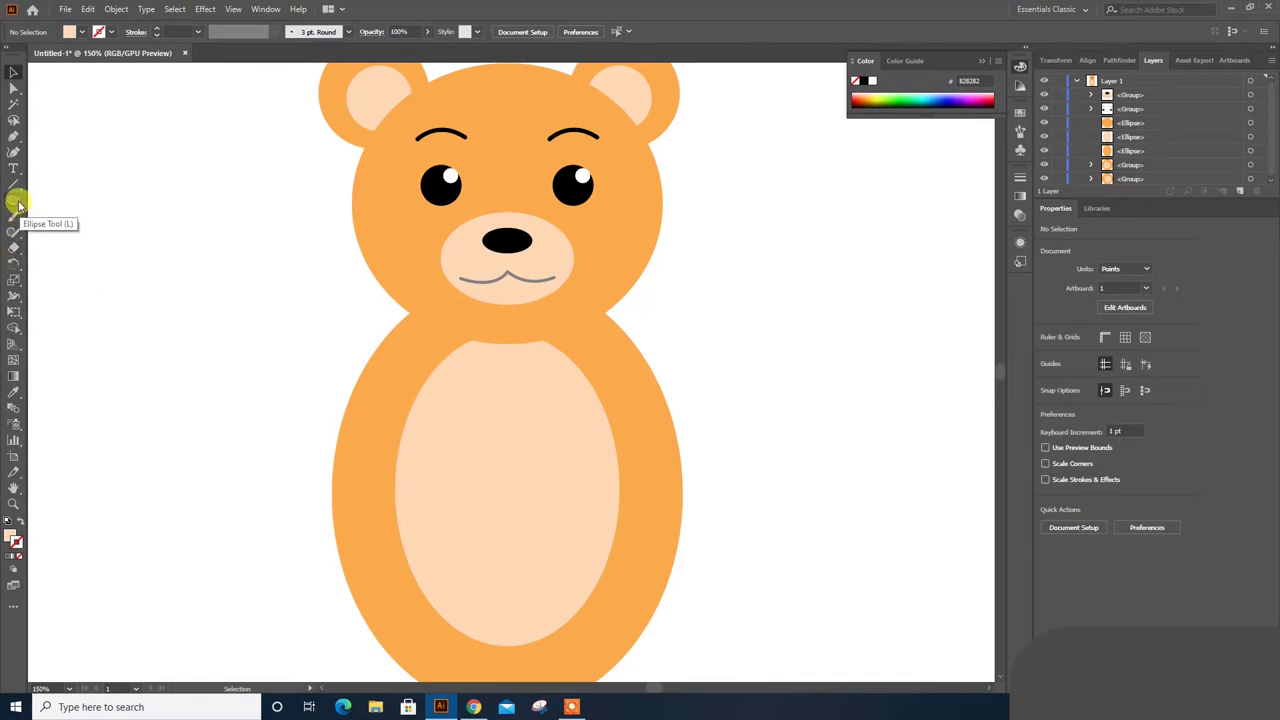
click(377, 409)
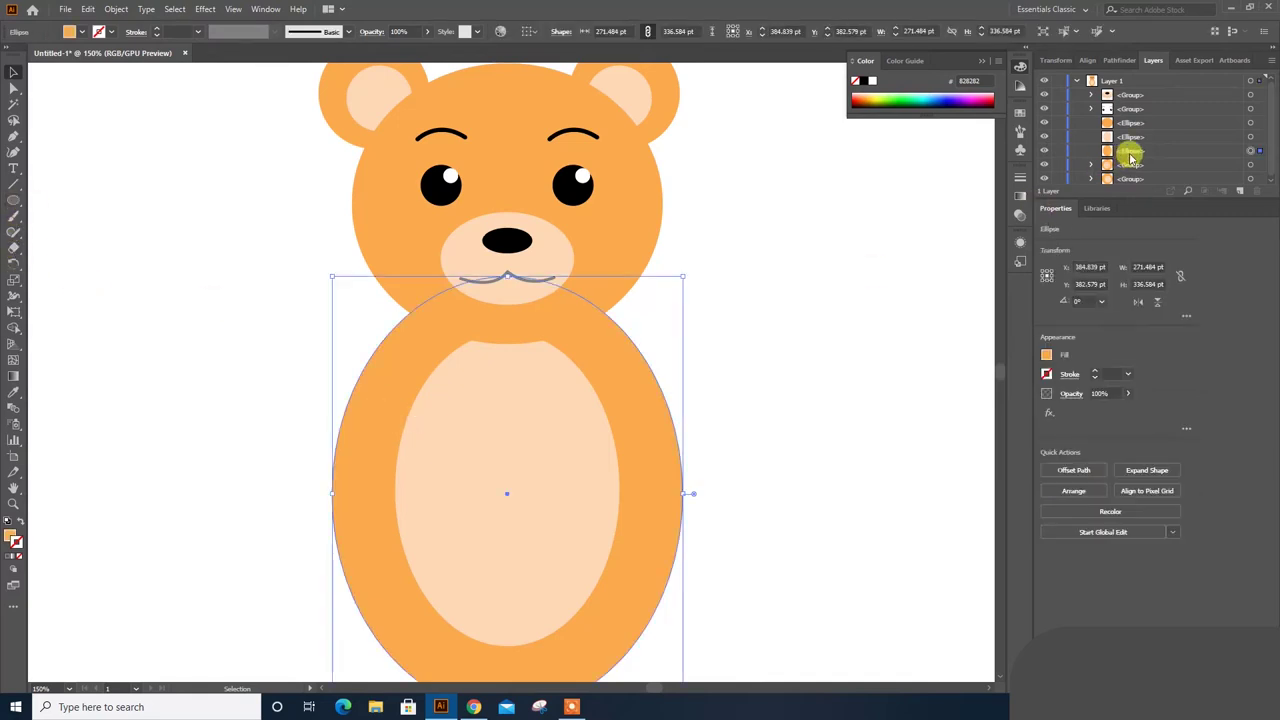
Try shaping a rotated, flattened ellipse into the left arm, then delete it.
scroll(535, 312, down, 4)
mouse_move(691, 183)
mouse_down()
mouse_move(714, 334)
mouse_move(666, 574)
mouse_move(162, 346)
mouse_up()
mouse_move(319, 514)
mouse_down()
mouse_move(314, 329)
mouse_move(335, 330)
mouse_up()
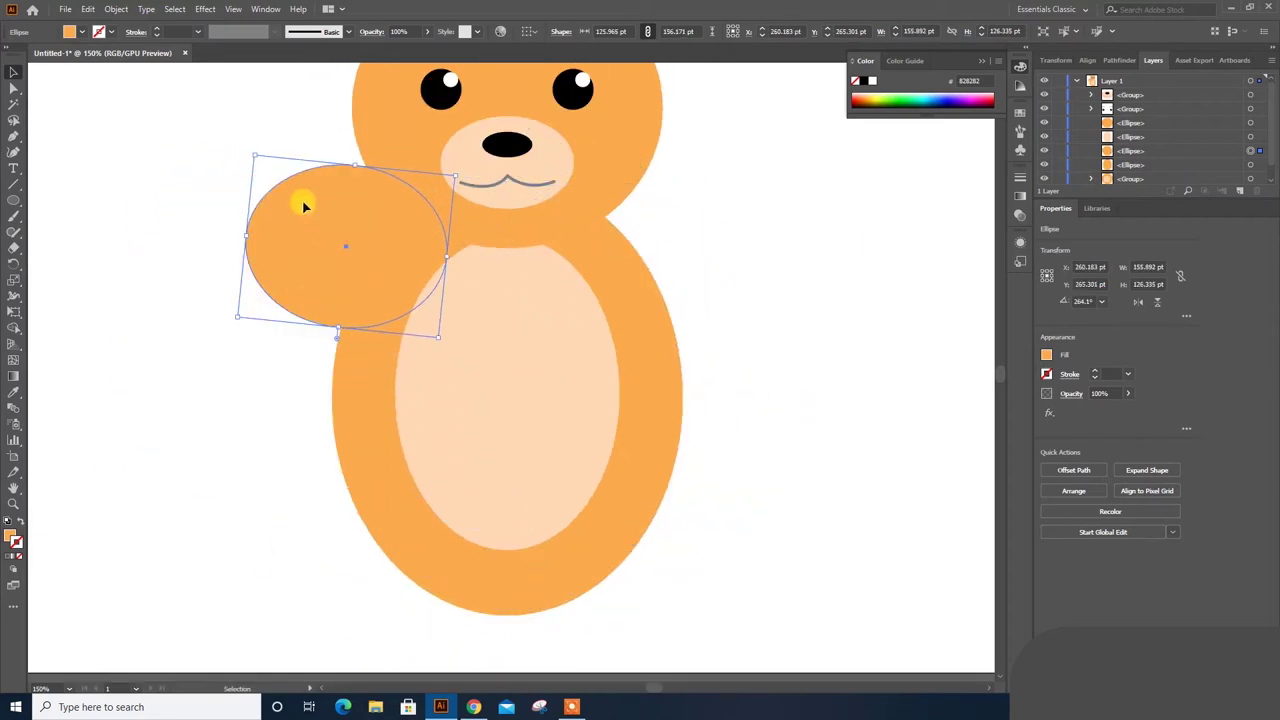
drag(358, 219, 350, 293)
drag(348, 236, 334, 291)
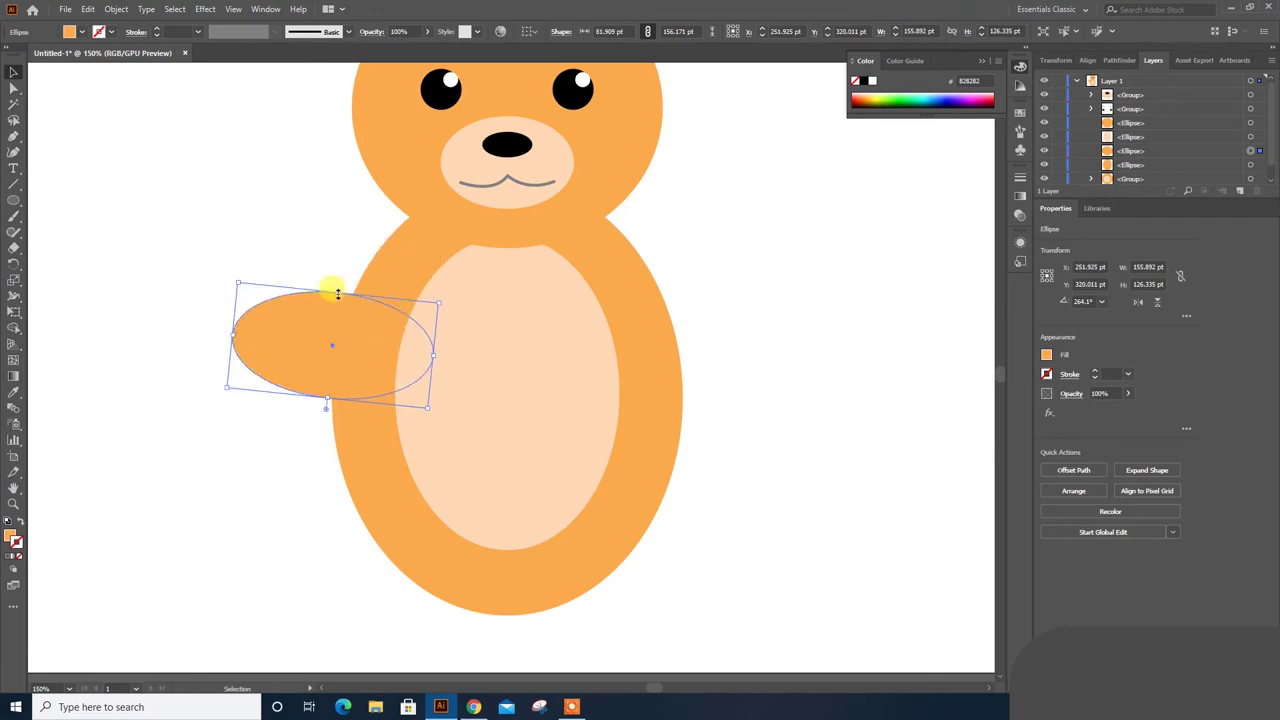
drag(345, 340, 357, 249)
scroll(345, 290, up, 2)
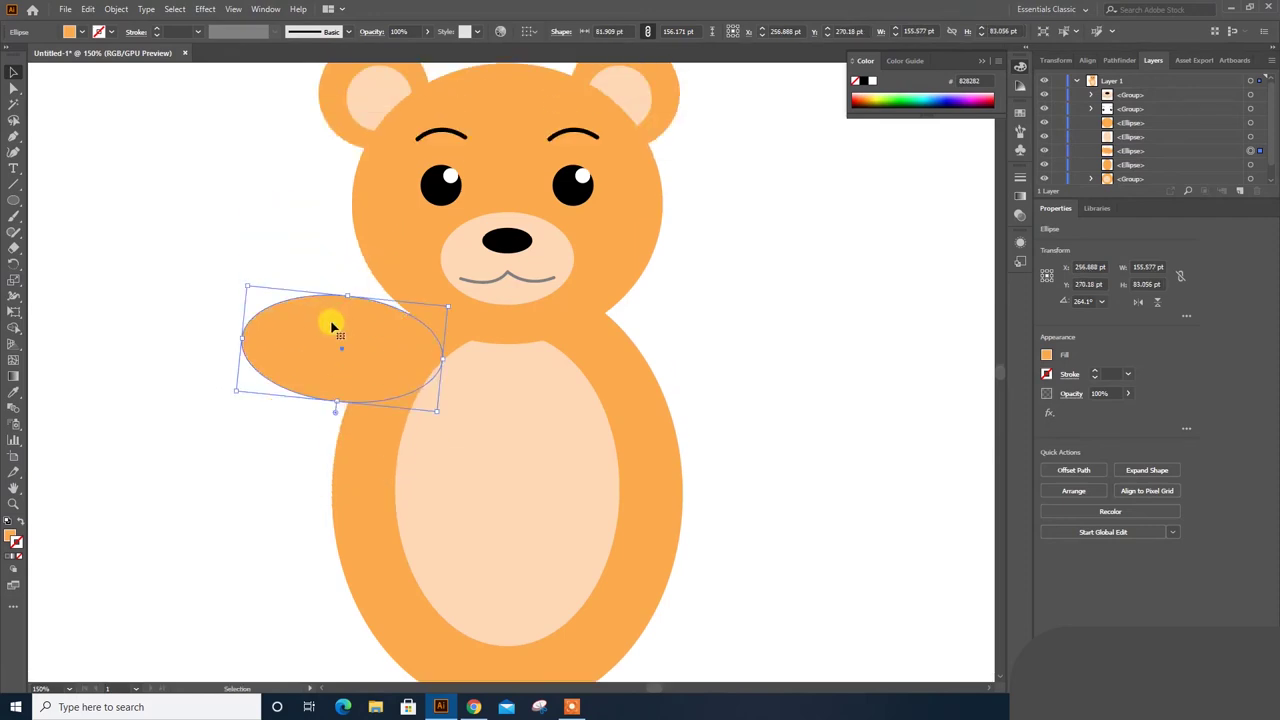
drag(451, 304, 394, 243)
drag(337, 353, 329, 380)
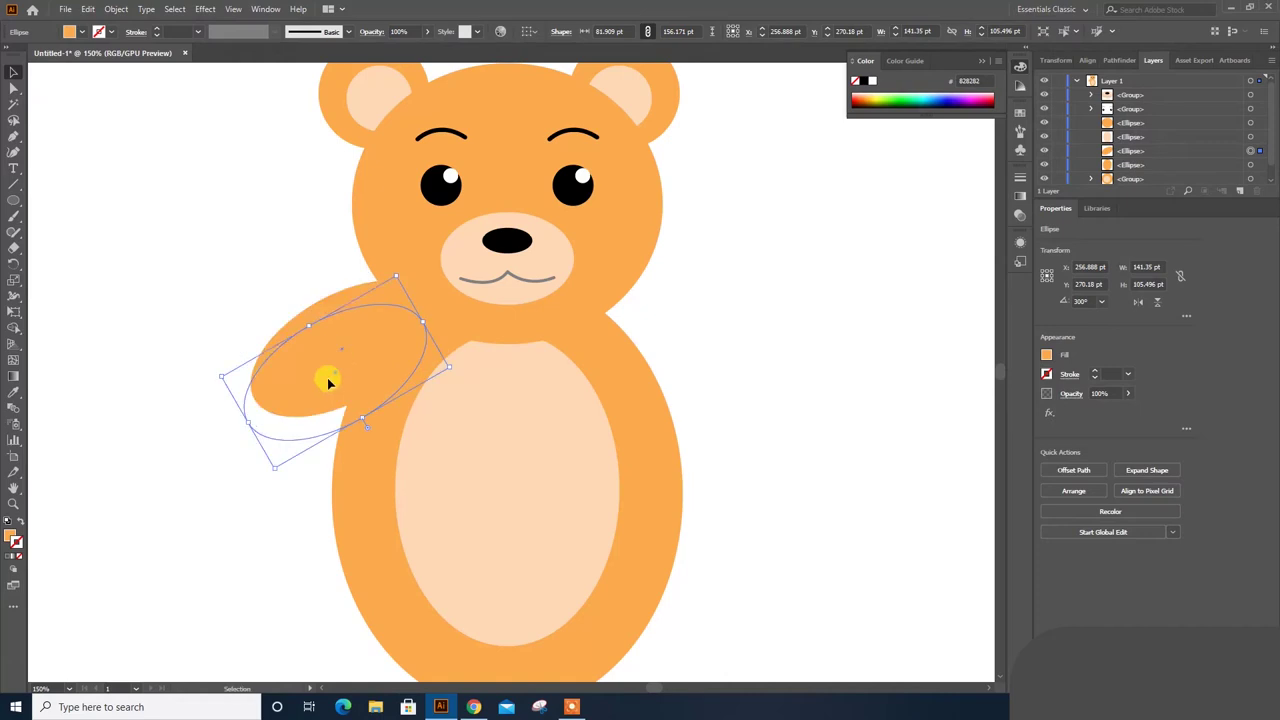
key(Delete)
Draw a fully rounded rectangle arm, tilt it down-left from the shoulder, and narrow it.
drag(27, 198, 48, 211)
scroll(226, 331, down, 2)
mouse_move(191, 276)
mouse_down()
mouse_move(509, 410)
mouse_move(524, 398)
mouse_up()
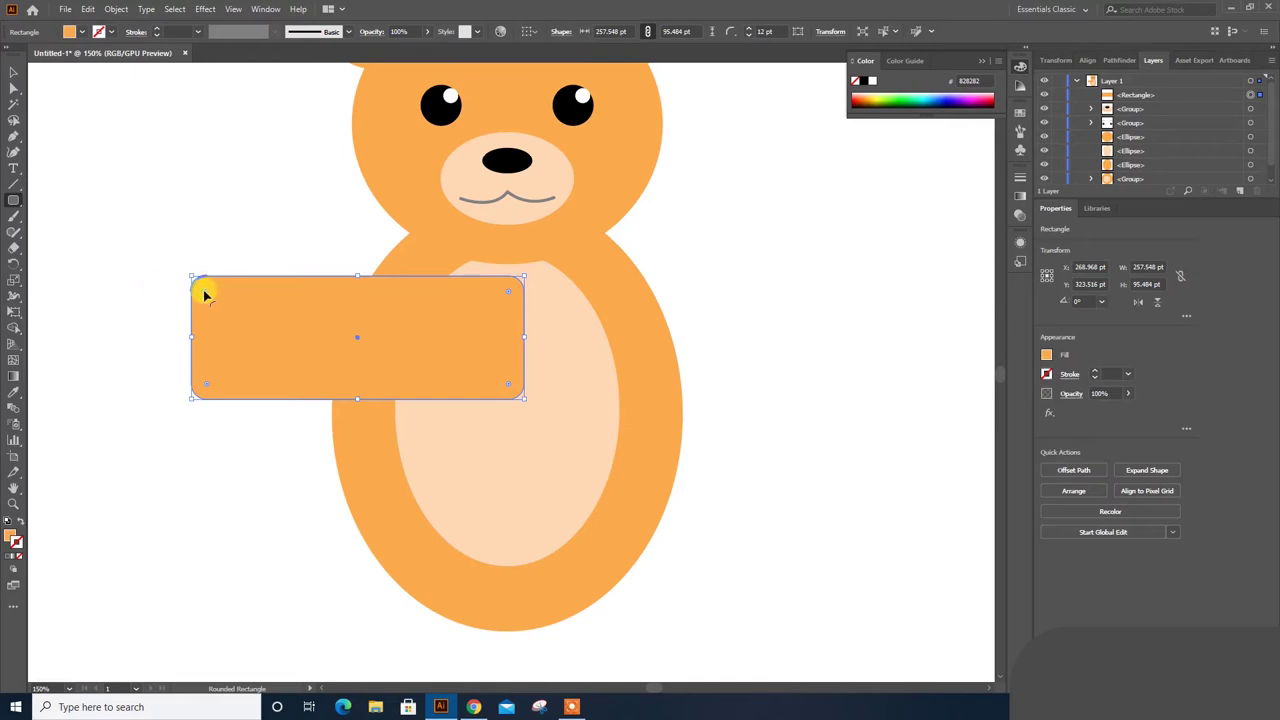
drag(204, 386, 351, 338)
click(14, 72)
drag(527, 268, 417, 206)
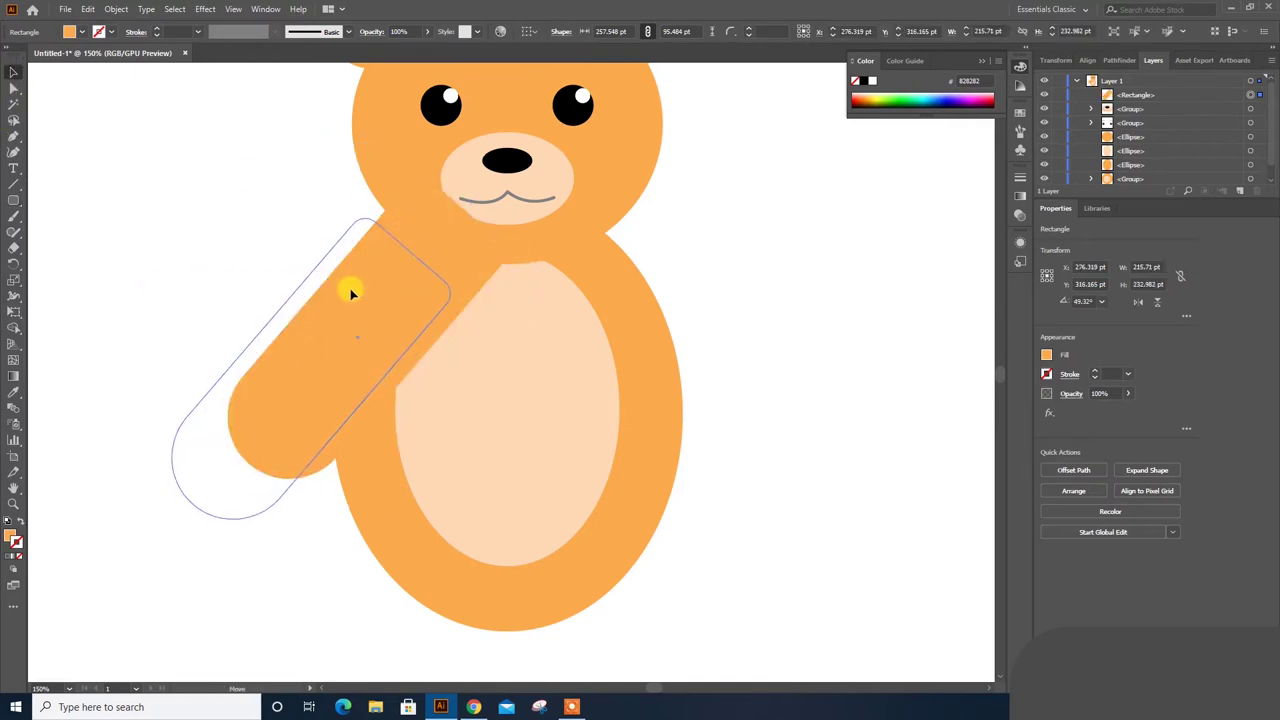
drag(351, 283, 391, 291)
scroll(391, 291, up, 1)
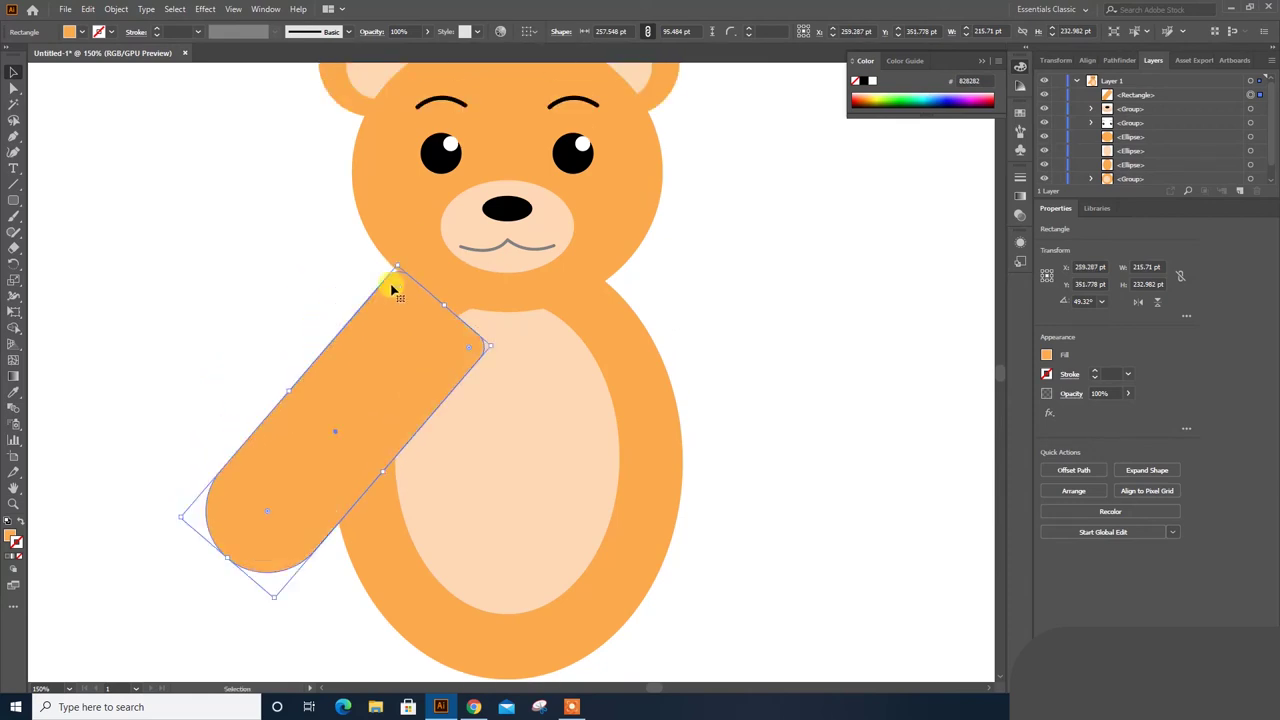
drag(383, 468, 378, 463)
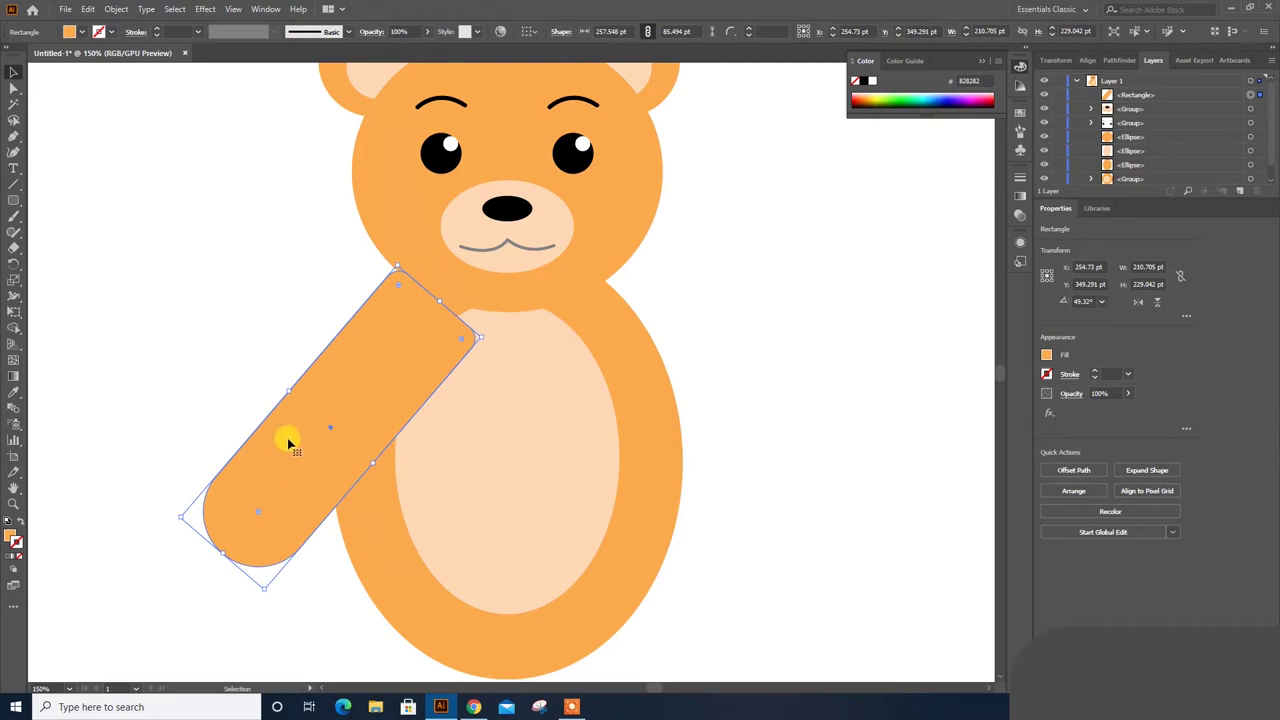
scroll(287, 445, up, 1)
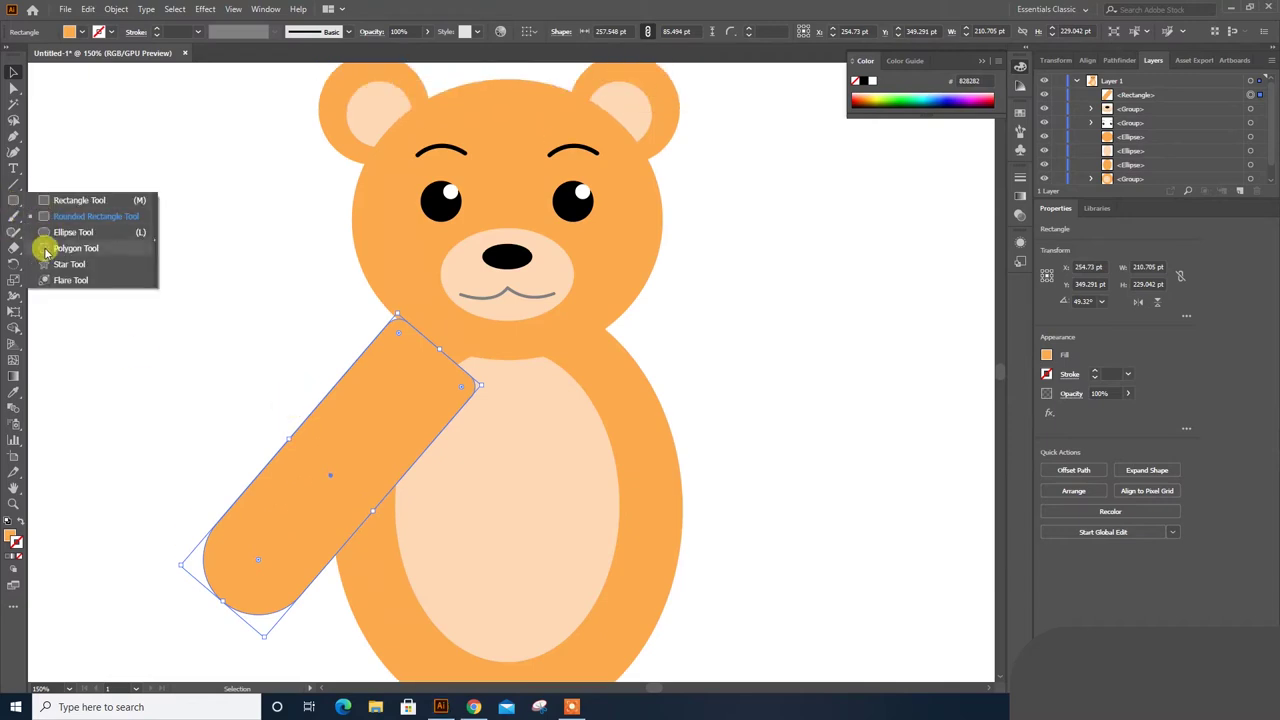
Draw a small circle at the arm's end for the paw.
drag(13, 201, 45, 247)
scroll(256, 469, down, 2)
mouse_move(233, 428)
mouse_down()
mouse_move(323, 508)
mouse_move(300, 500)
mouse_up()
Fill the paw circle with the belly's peach and add small toe-pad copies around it.
scroll(300, 500, down, 1)
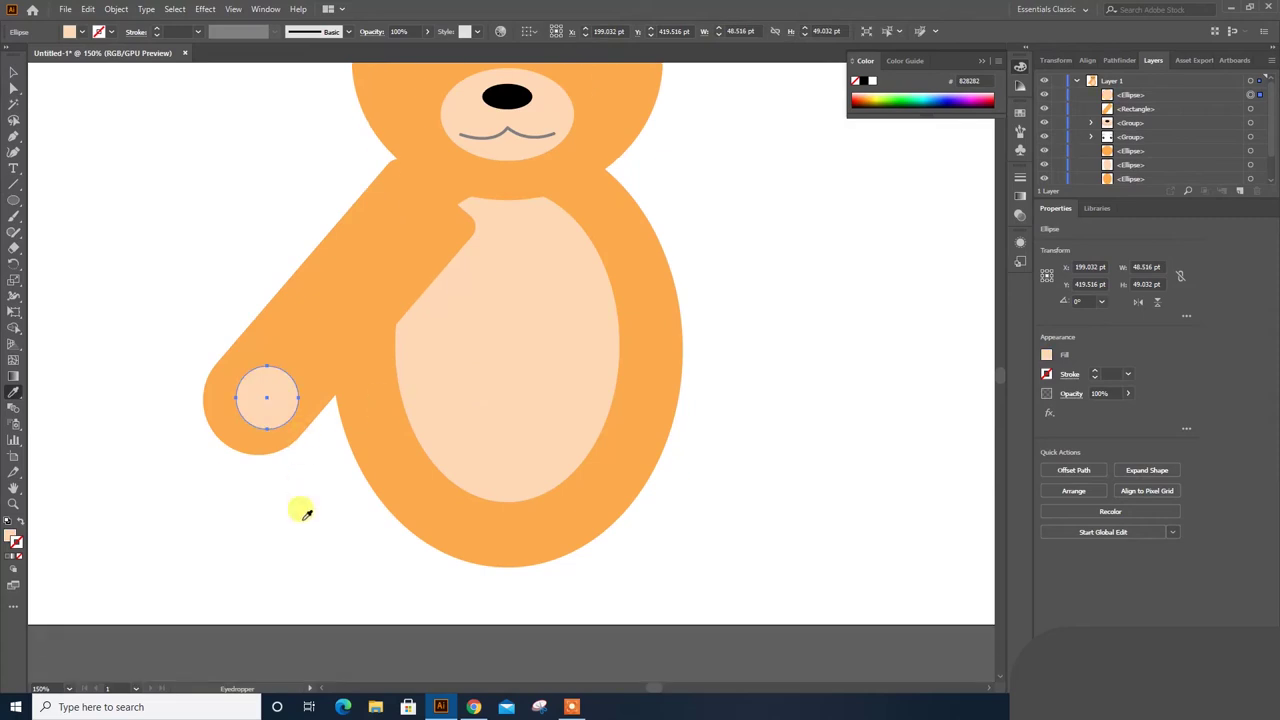
key(v)
click(288, 525)
scroll(251, 503, up, 3)
scroll(609, 354, left, 1)
drag(491, 360, 417, 366)
mouse_move(497, 292)
mouse_down()
mouse_move(455, 335)
mouse_move(431, 414)
mouse_up()
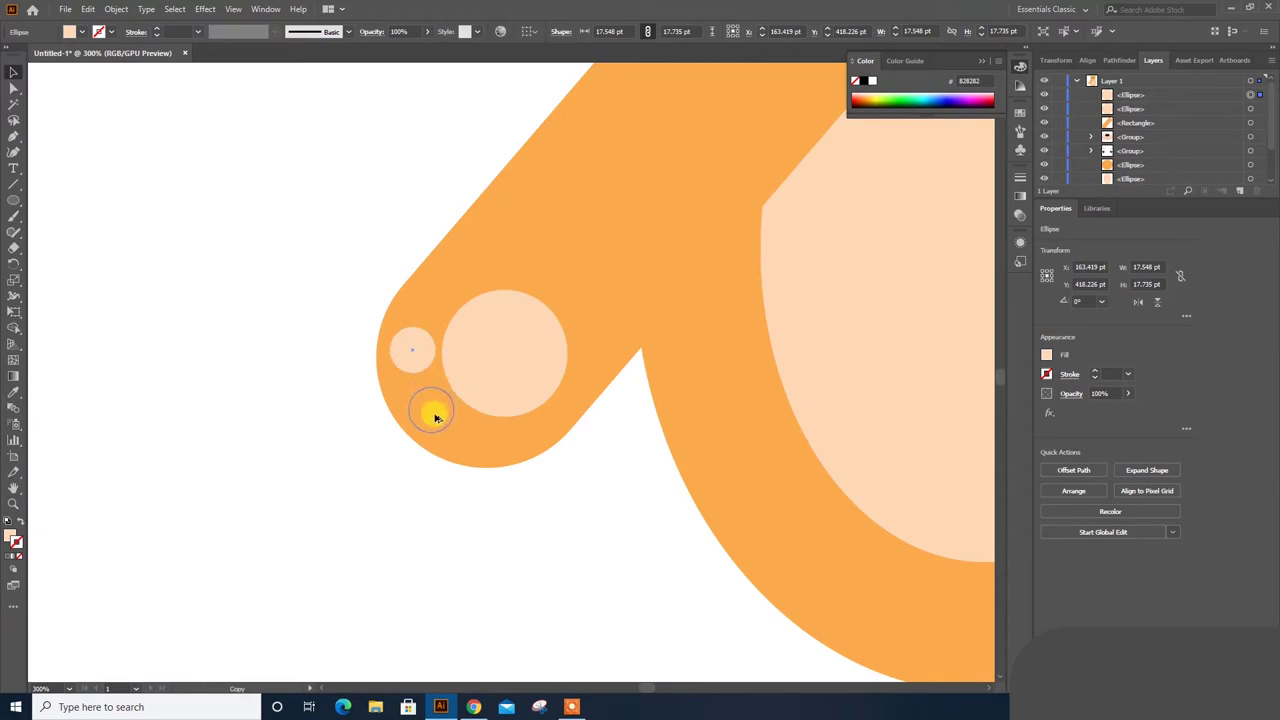
drag(491, 449, 491, 447)
drag(506, 363, 512, 355)
Group the four paw-pad circles, then zoom out and select the arm with its paw.
click(488, 440)
drag(391, 457, 551, 327)
key(ctrl+g)
click(536, 503)
key(ctrl+1)
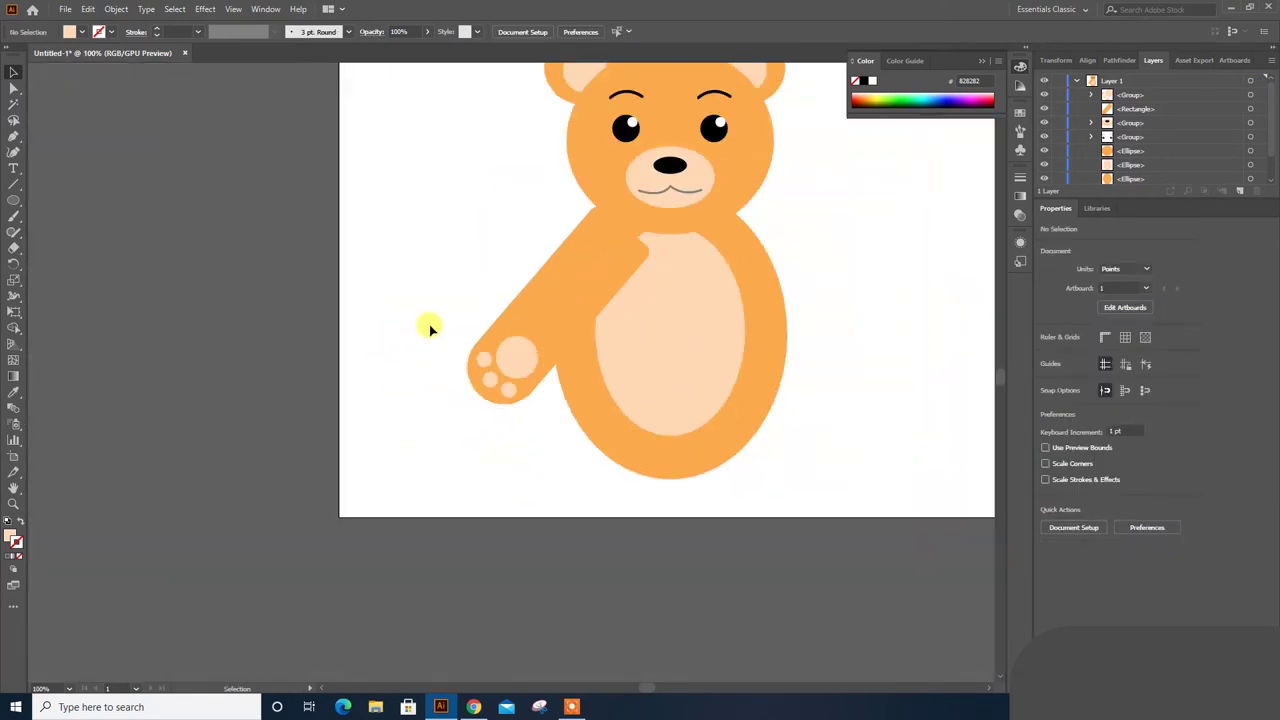
drag(428, 329, 390, 322)
drag(446, 457, 444, 452)
Group the left arm with its paw and send it behind the body.
key(ctrl+g)
right_click(456, 349)
mouse_move(493, 512)
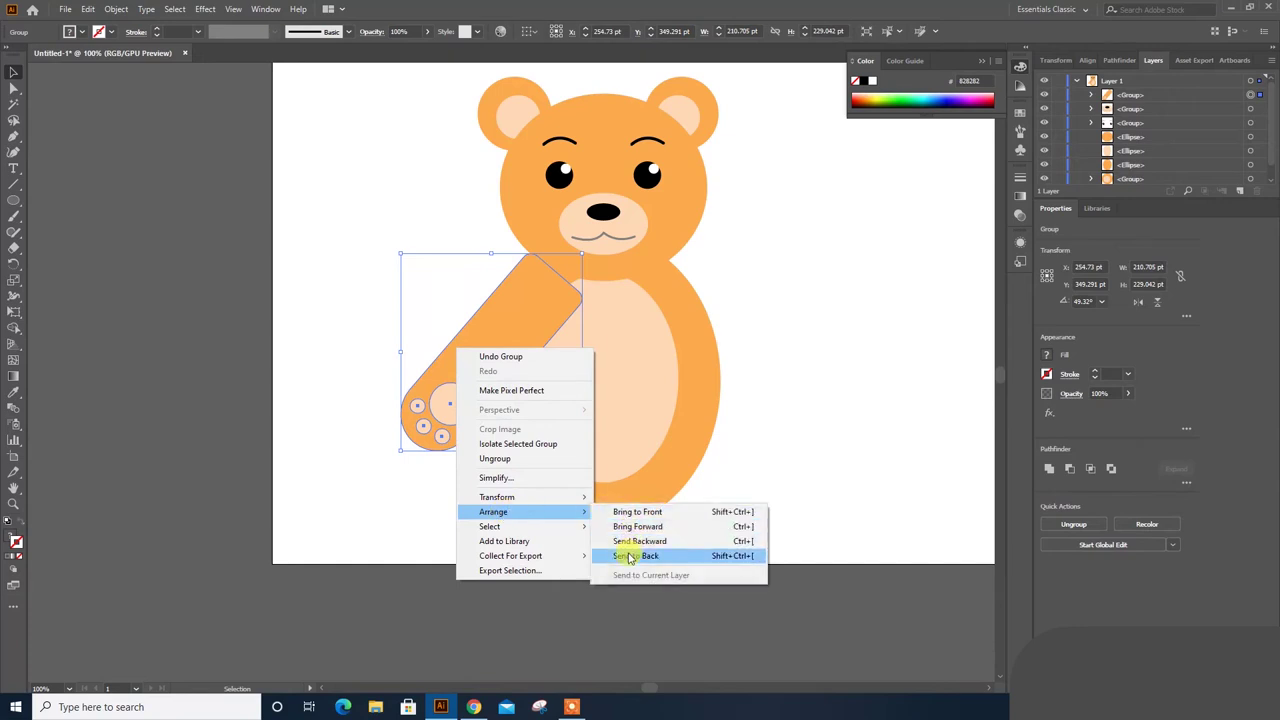
click(625, 555)
click(792, 448)
drag(478, 358, 471, 351)
click(325, 259)
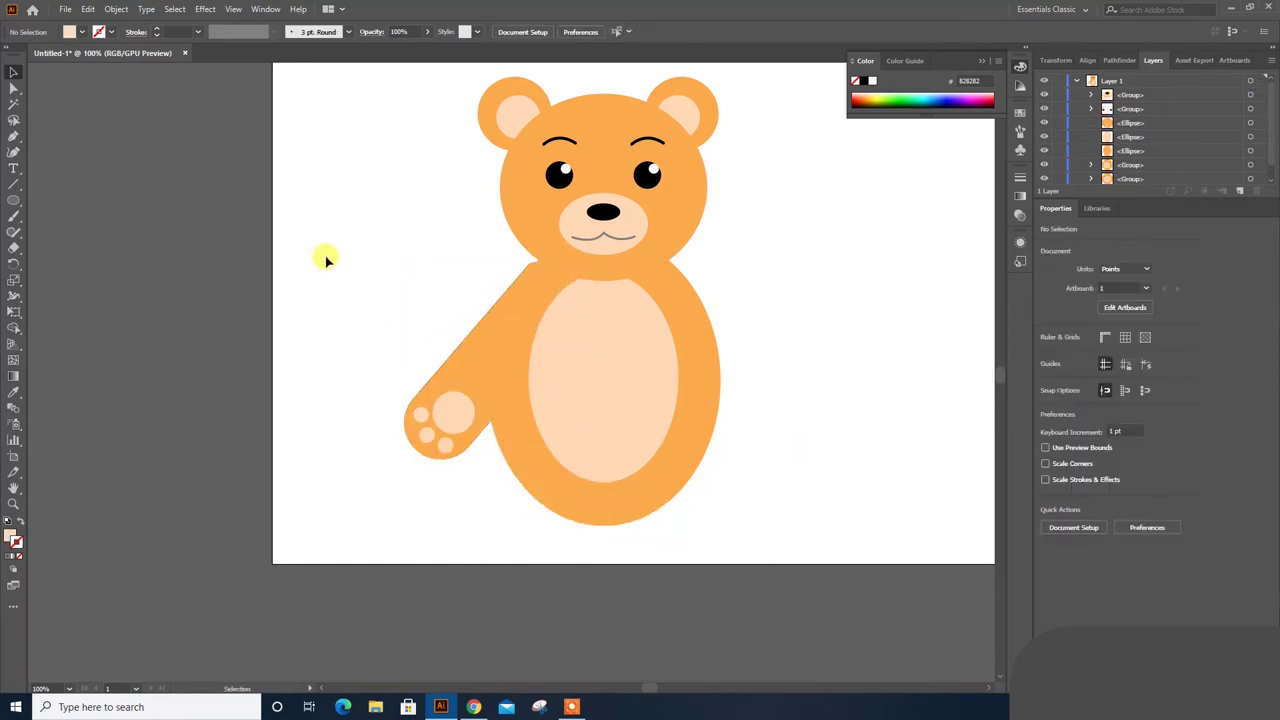
Reflect a copy of the arm vertically and nudge it into place as the right arm.
click(430, 401)
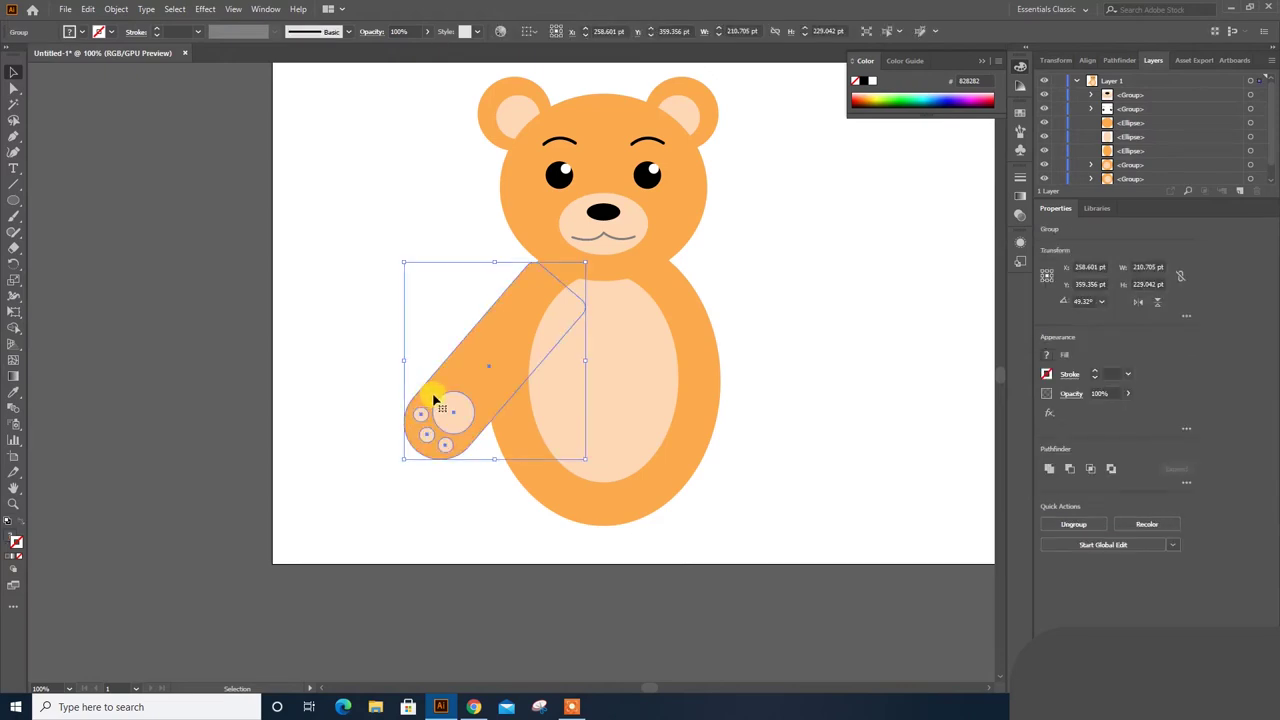
click(557, 400)
click(451, 409)
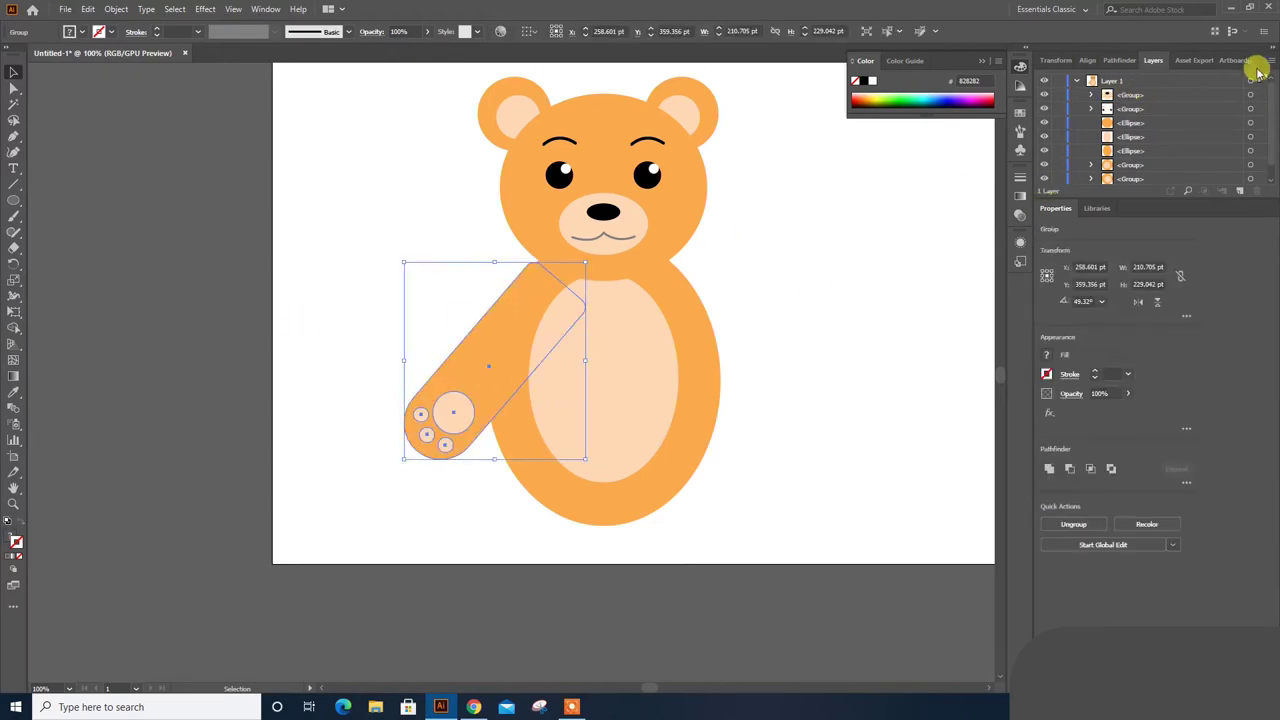
scroll(451, 409, down, 1)
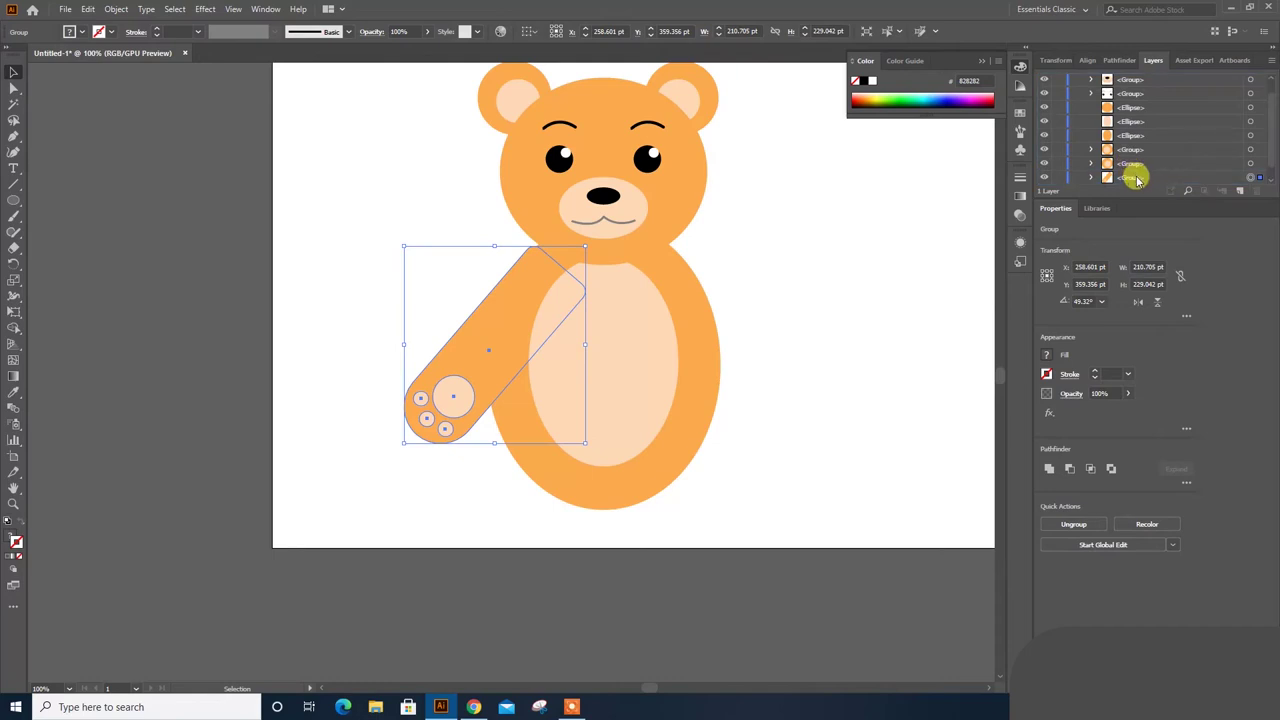
key(Right)
key(Right)
key(Right)
key(Right)
key(Right)
key(Right)
key(Right)
key(Right)
key(Right)
key(Right)
key(Right)
key(Right)
key(Right)
key(Right)
key(Right)
key(Right)
key(Right)
key(Right)
key(Right)
key(Right)
key(Right)
key(Right)
key(Right)
key(Right)
key(Right)
key(Right)
key(Right)
right_click(716, 284)
mouse_move(753, 448)
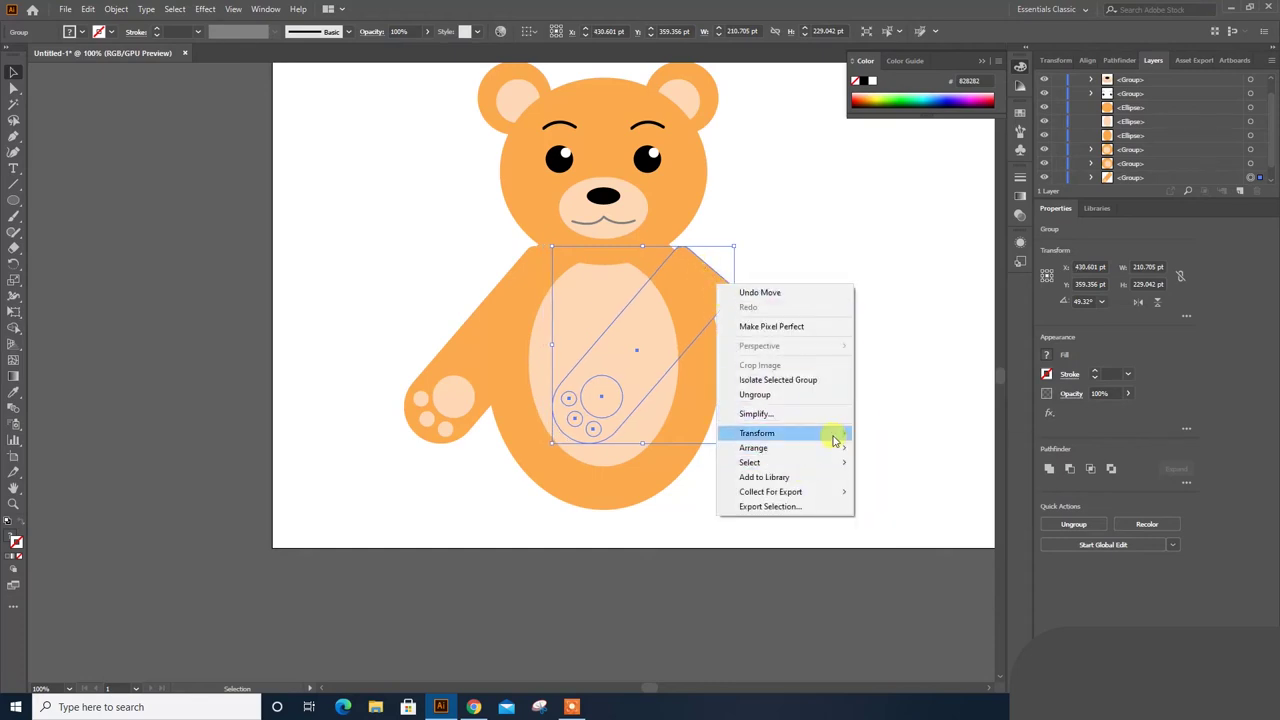
click(923, 483)
click(1086, 445)
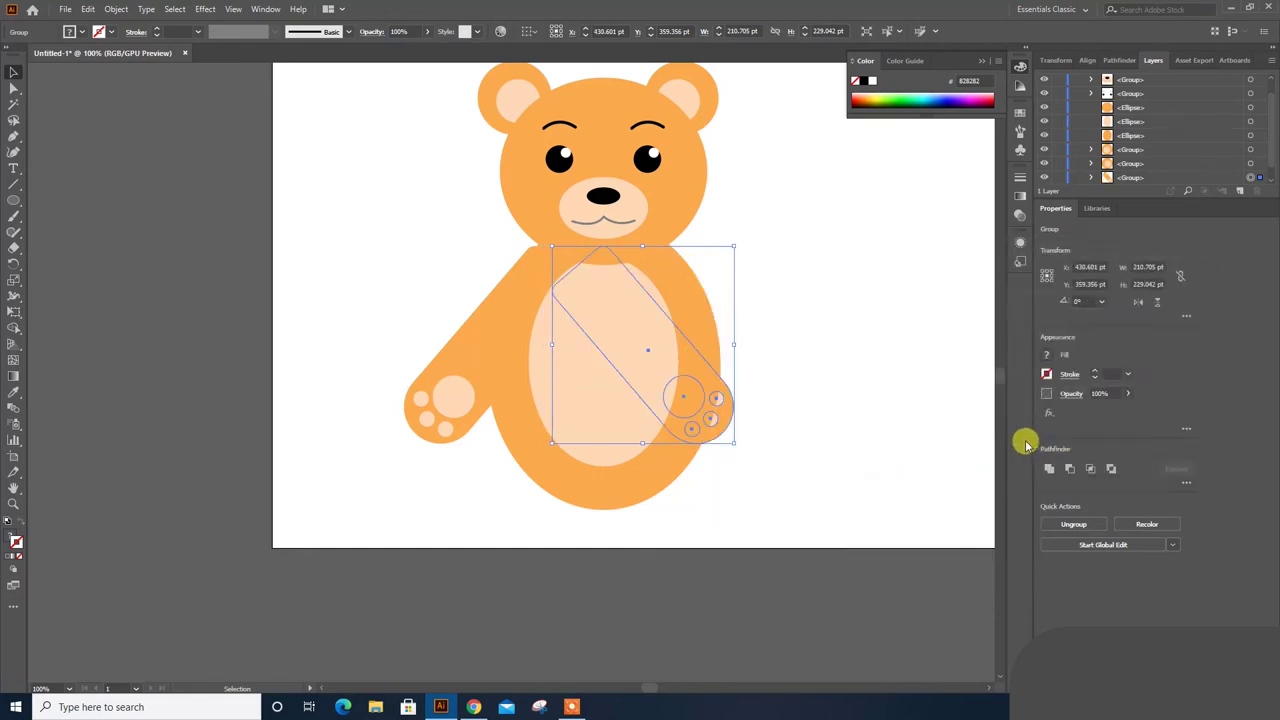
key(Right)
key(Right)
key(Right)
key(Right)
key(Right)
key(Right)
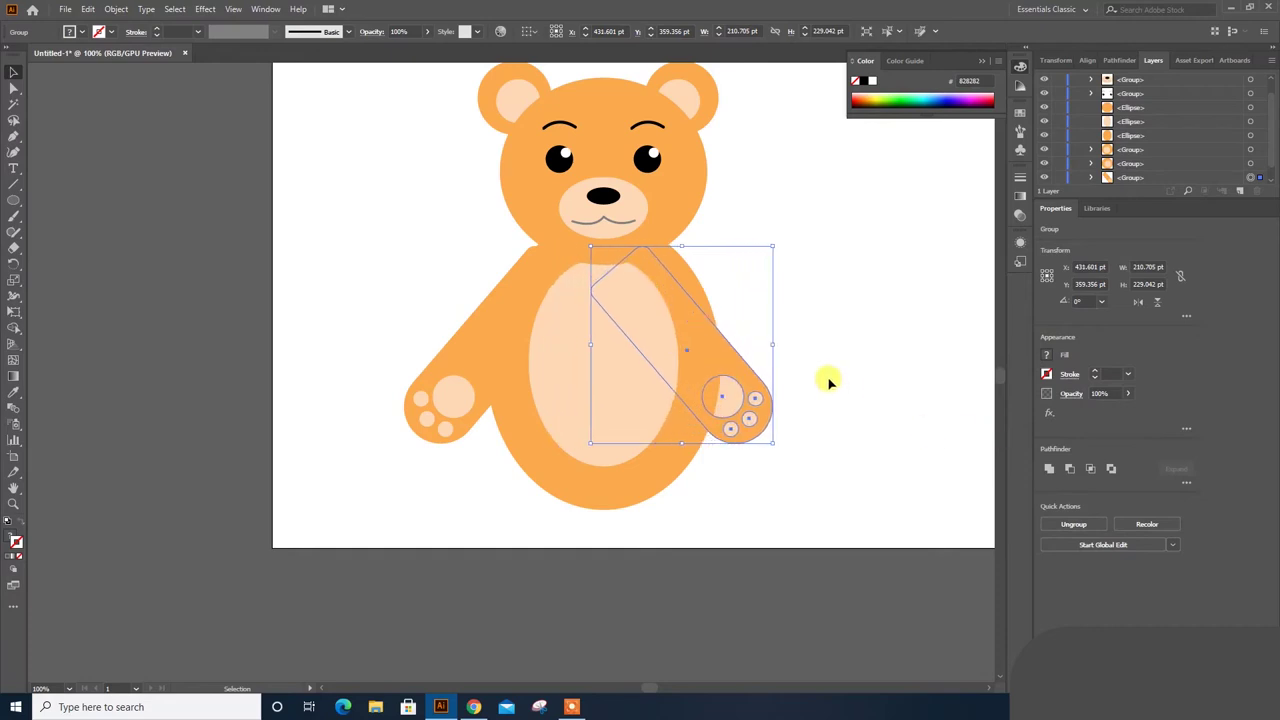
key(Right)
key(Right)
key(Right)
key(Right)
key(Right)
key(Right)
key(Right)
key(Right)
key(Right)
click(868, 377)
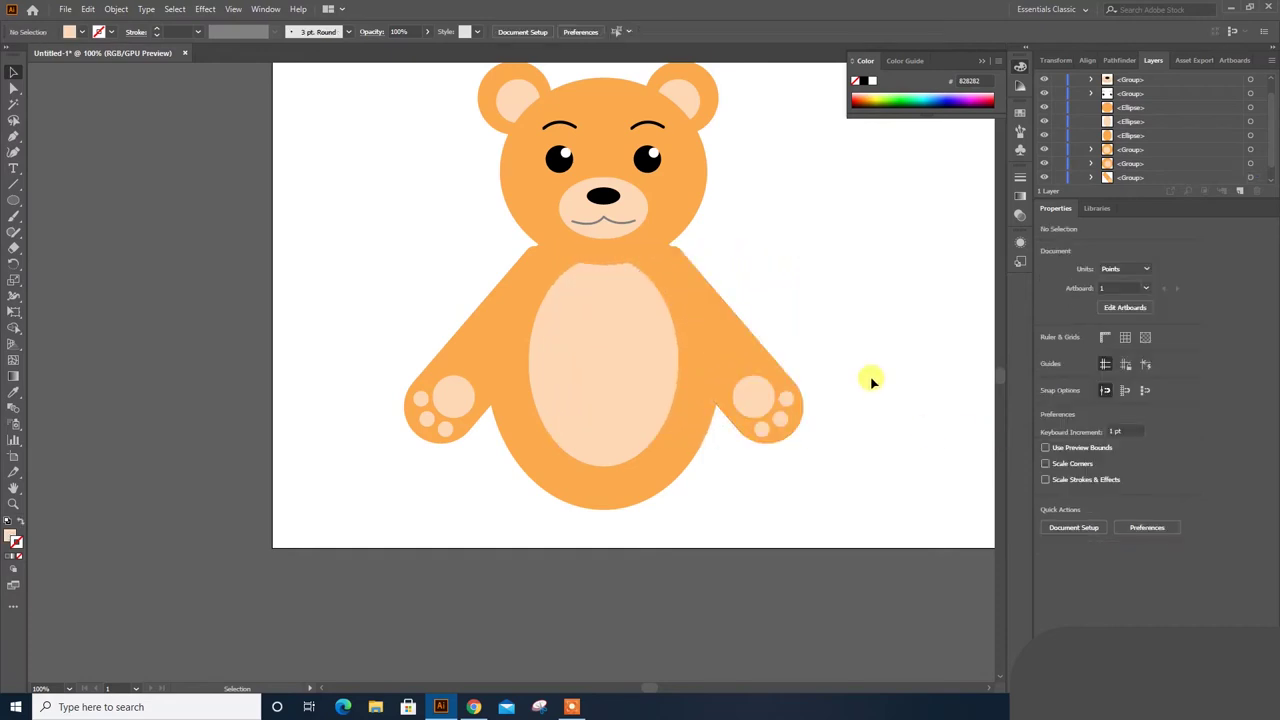
scroll(871, 381, up, 2)
scroll(871, 381, down, 3)
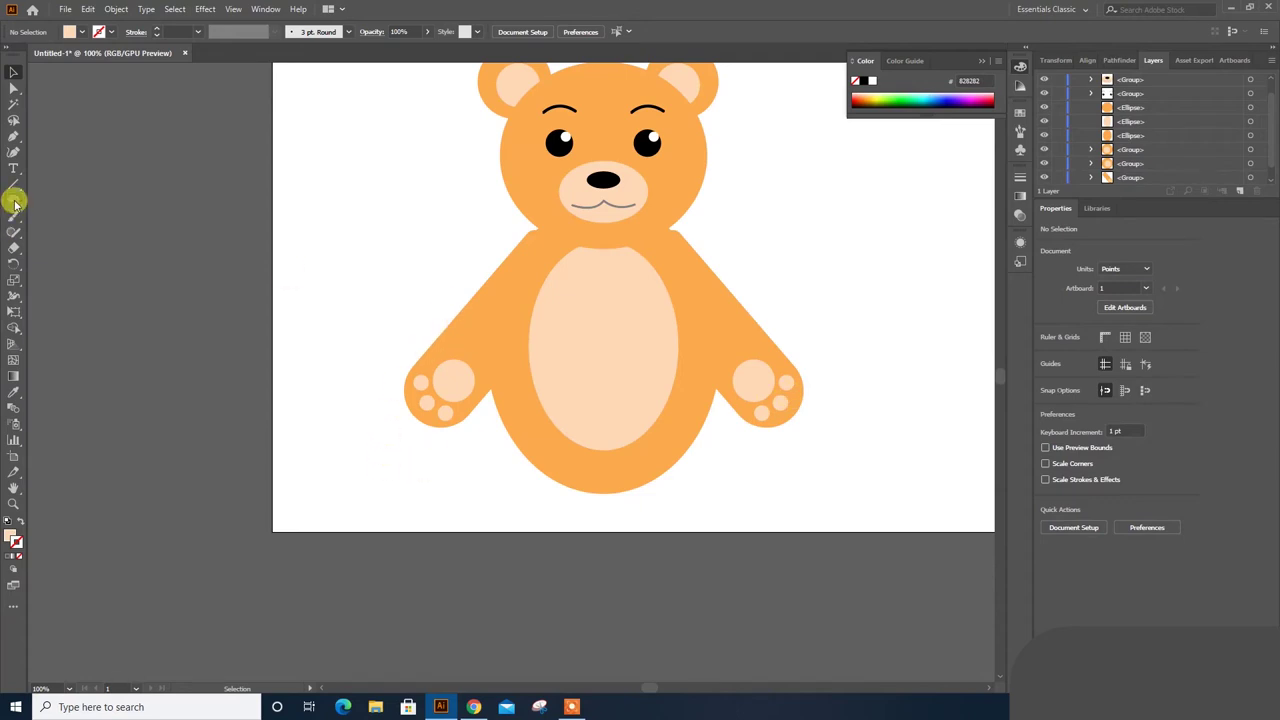
Draw a fully rounded orange leg at the body's lower left, rotated about 23°.
drag(15, 197, 37, 197)
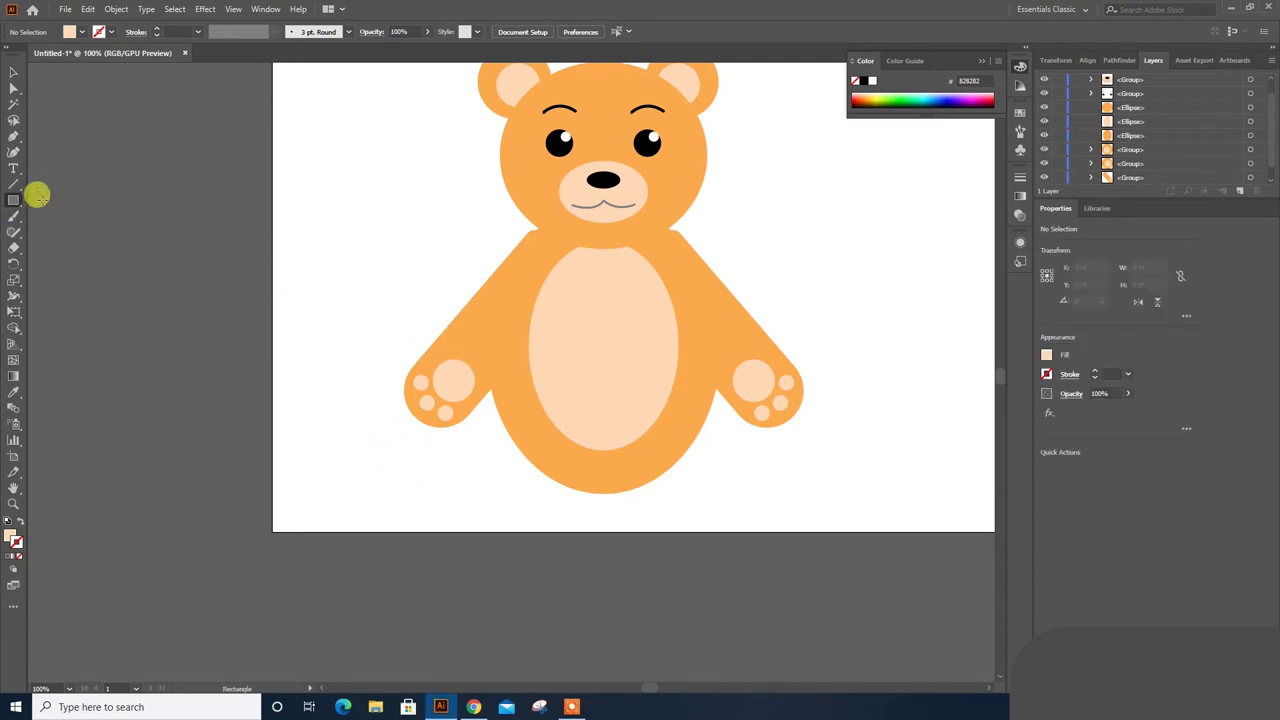
drag(370, 470, 620, 592)
key(i)
click(550, 452)
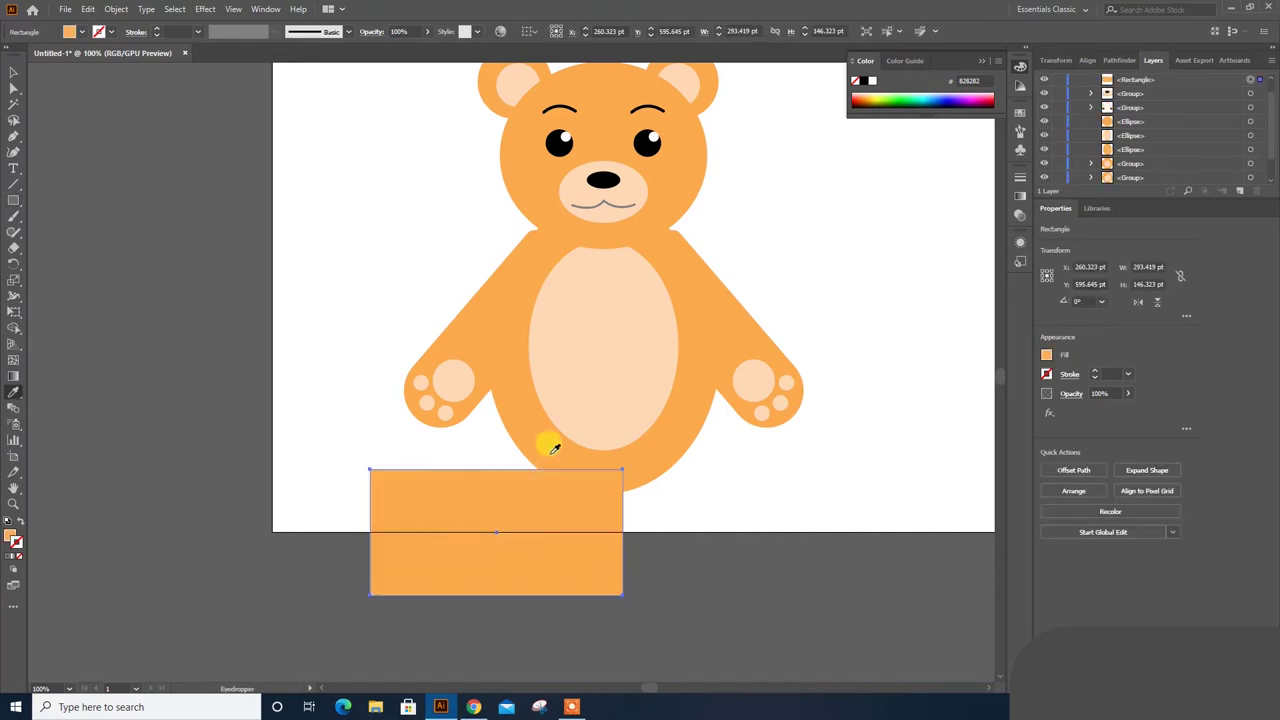
key(v)
drag(543, 523, 506, 474)
drag(429, 476, 453, 510)
drag(363, 477, 480, 563)
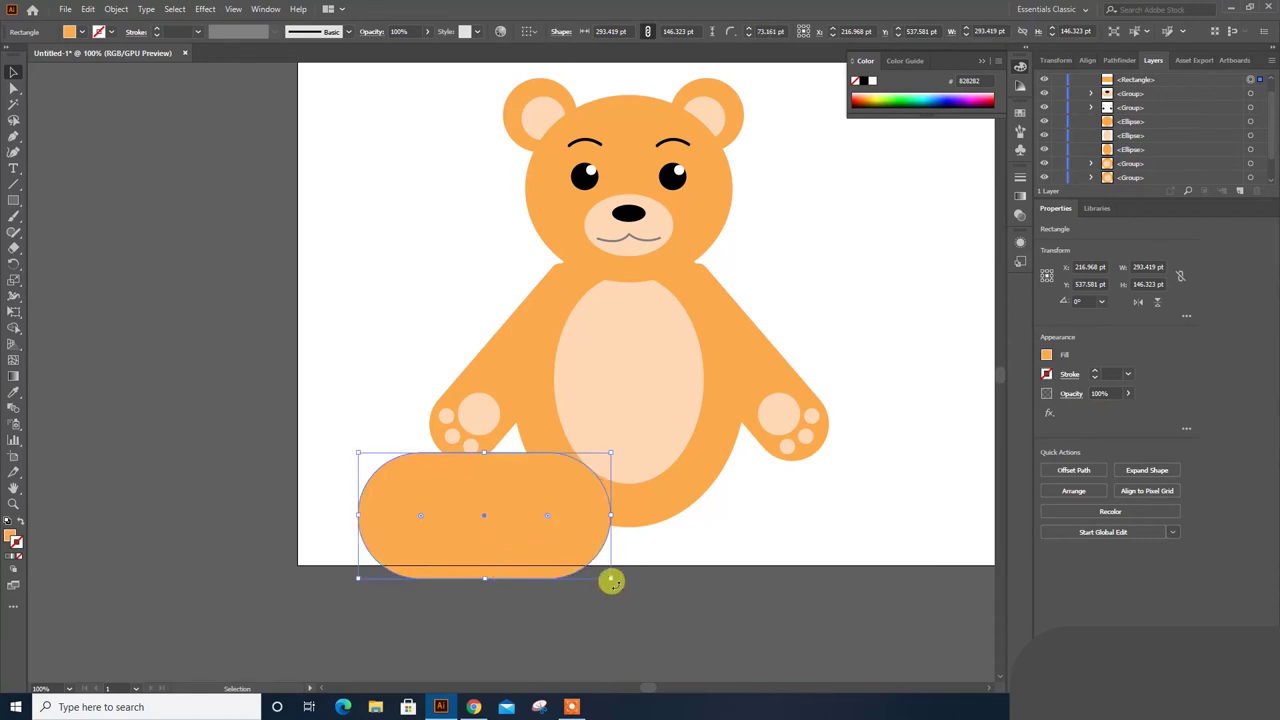
drag(611, 581, 600, 529)
drag(510, 508, 530, 524)
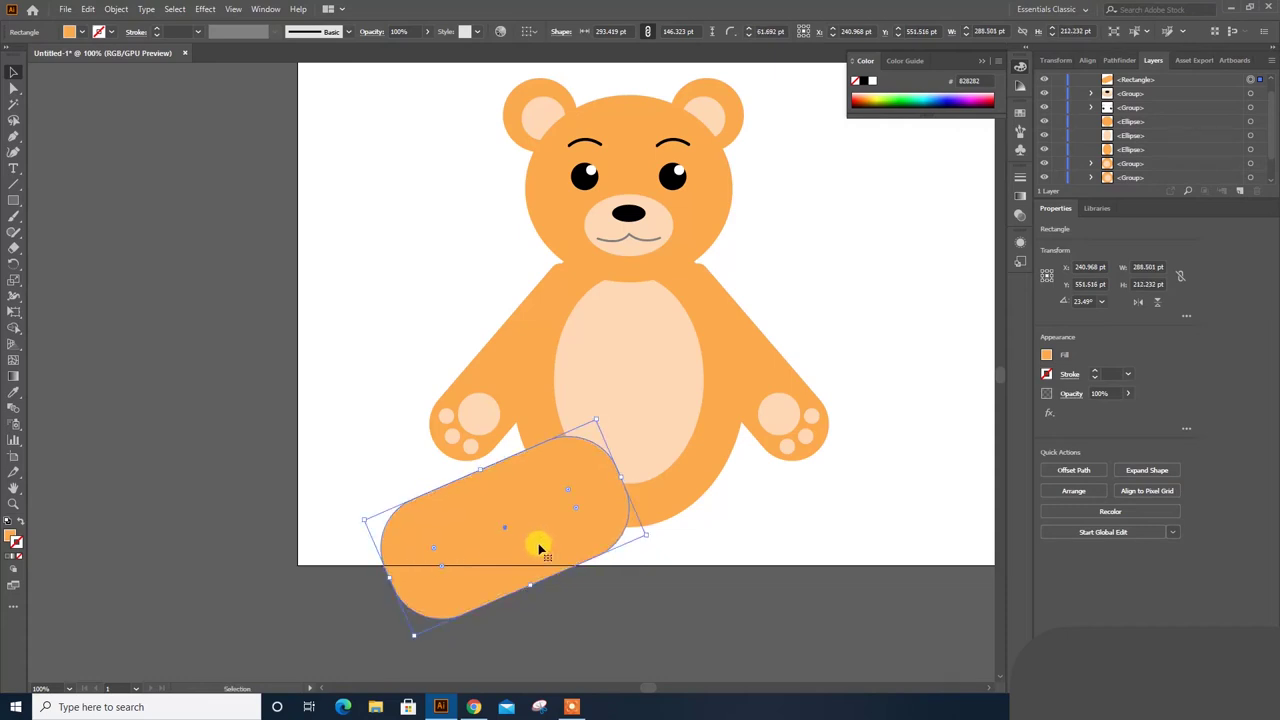
click(568, 563)
Add a peach oval sole at the leg's end, rotated about 19° to match.
drag(12, 203, 90, 234)
drag(461, 508, 531, 606)
key(i)
click(608, 400)
key(v)
drag(505, 556, 444, 553)
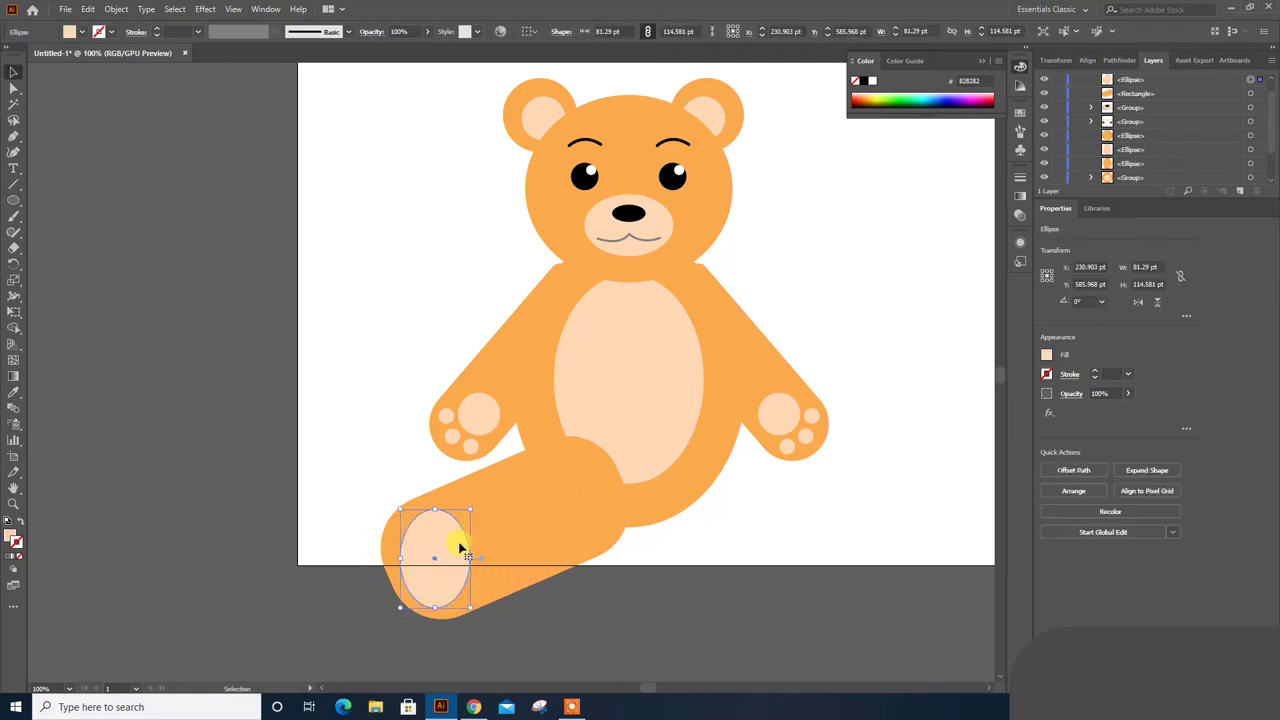
drag(471, 505, 437, 563)
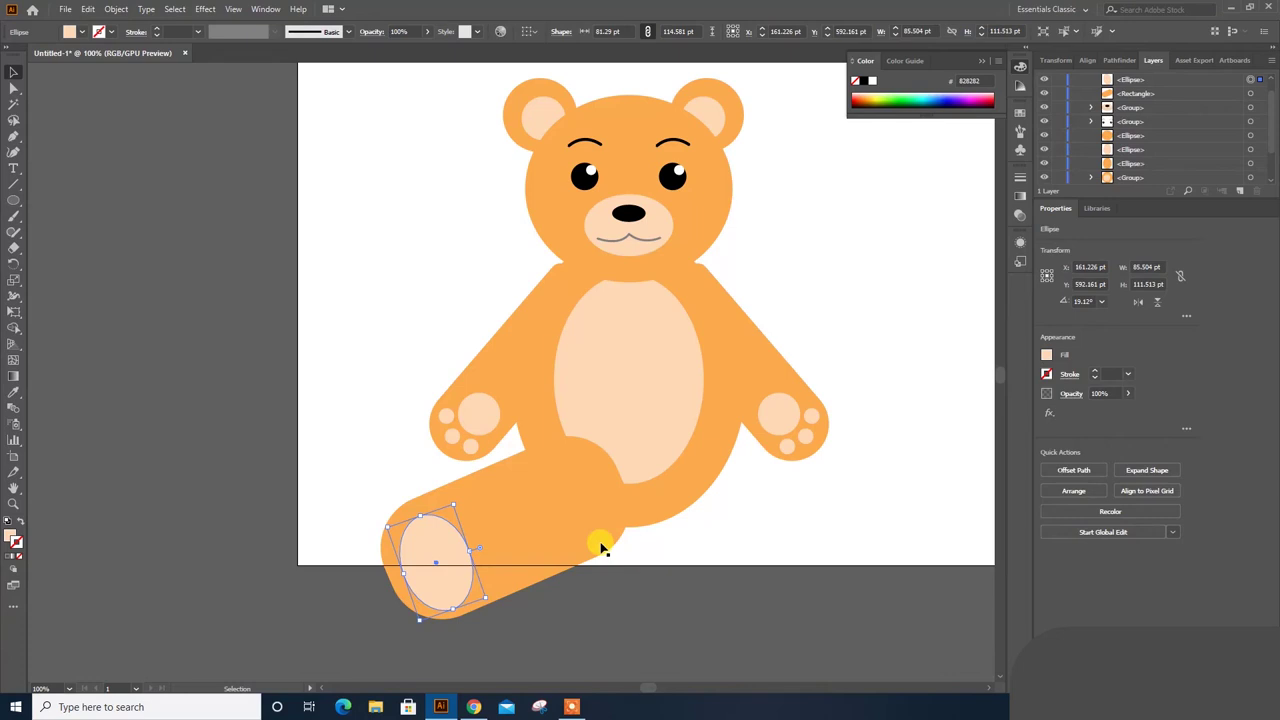
drag(424, 558, 421, 553)
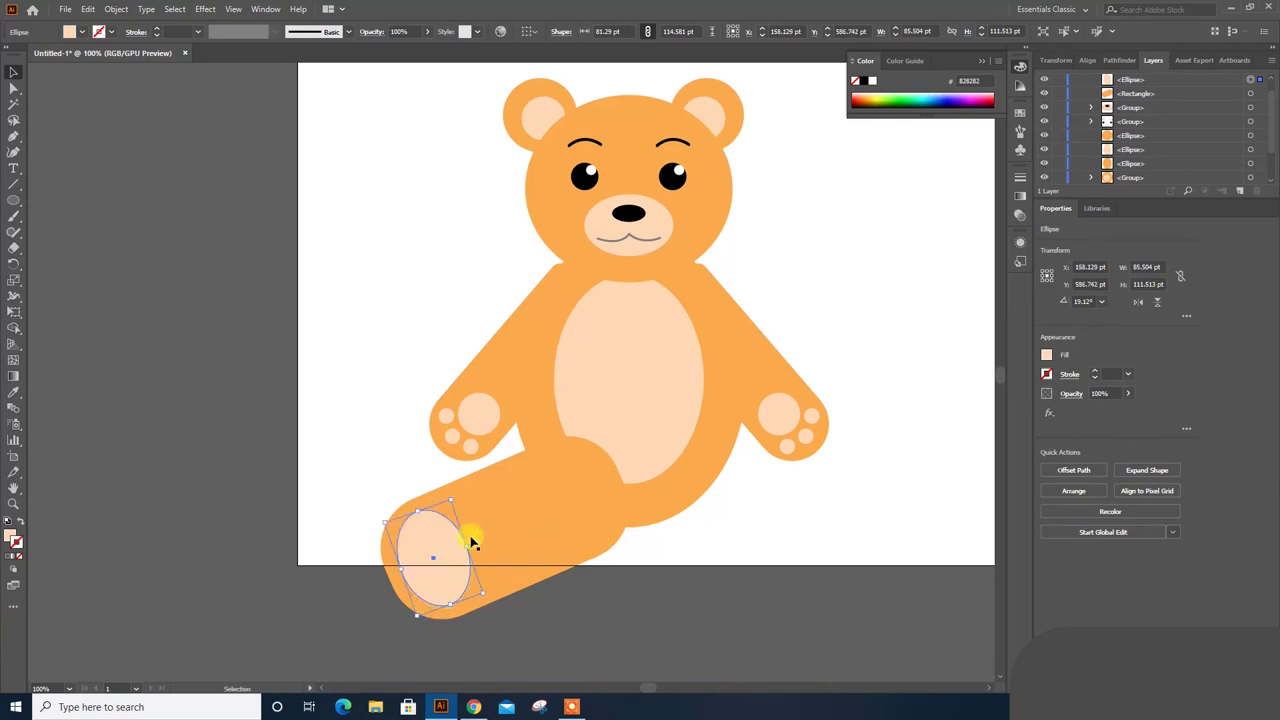
click(510, 521)
Group the leg with its sole, send it behind the body and scale it down slightly.
key(a)
key(ctrl+g)
key(v)
right_click(594, 522)
mouse_move(626, 449)
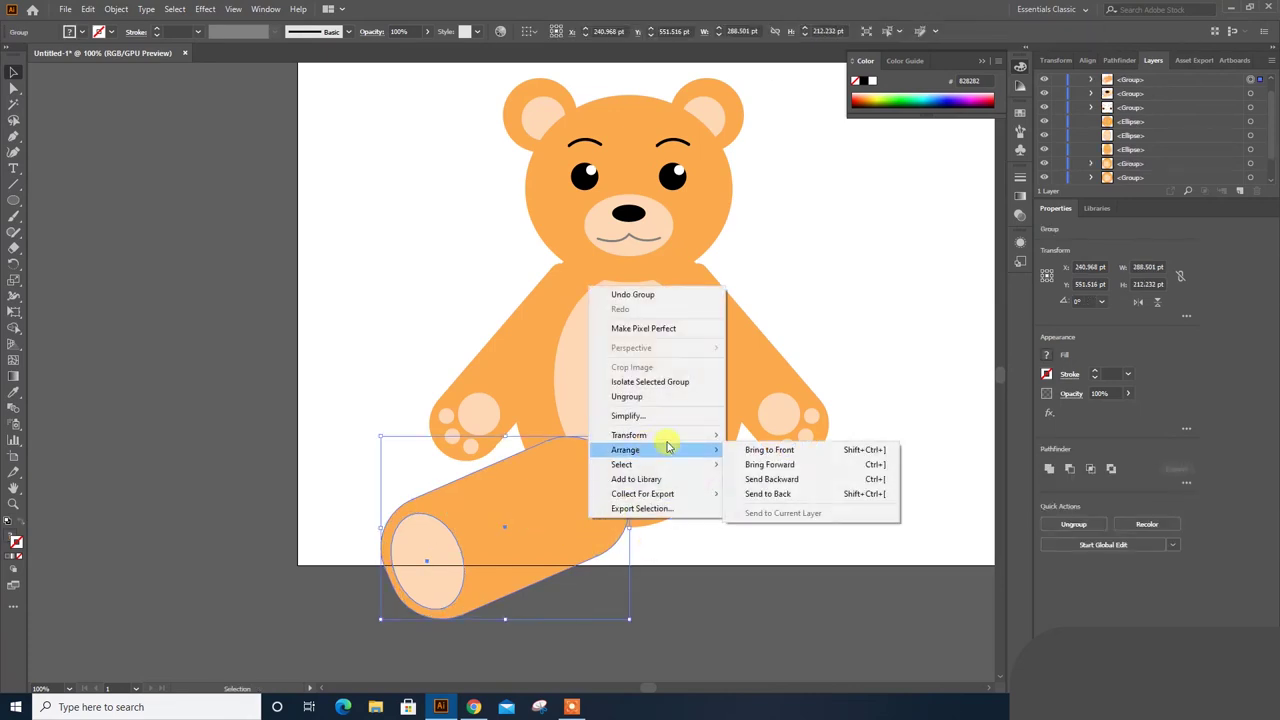
click(772, 482)
click(695, 576)
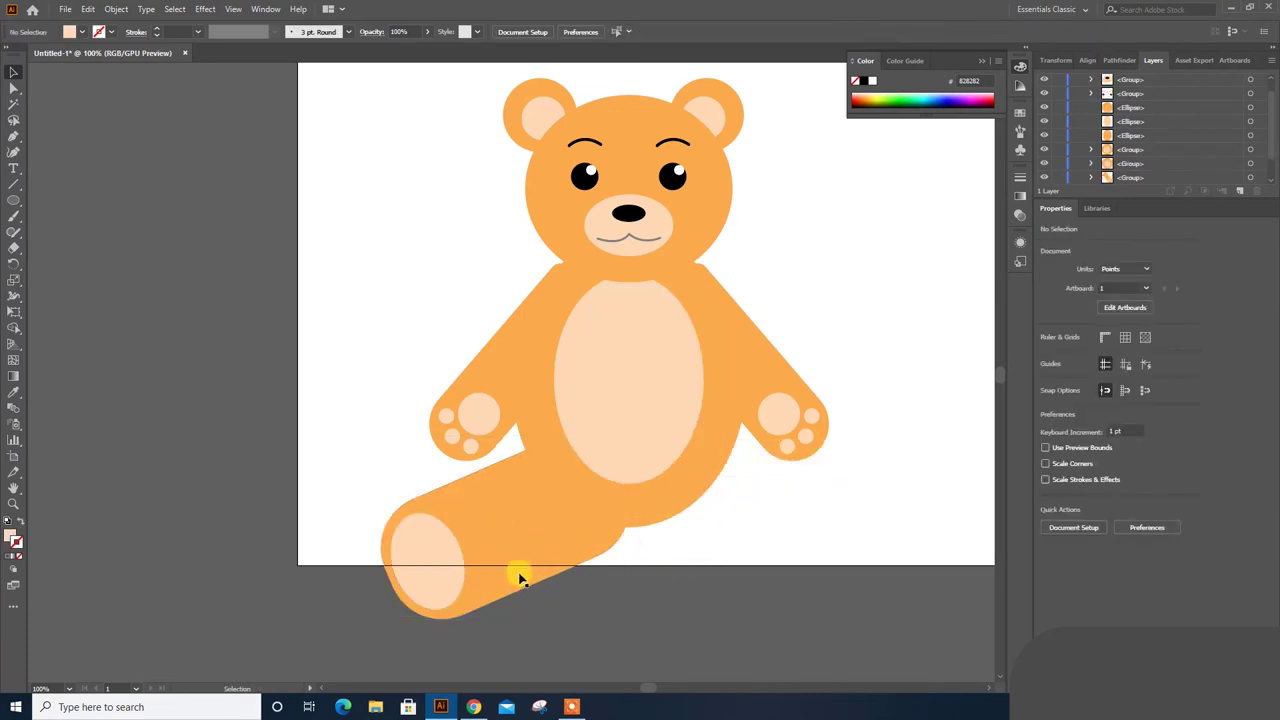
click(519, 577)
mouse_move(624, 617)
mouse_down()
mouse_move(543, 520)
mouse_move(547, 540)
mouse_up()
click(664, 563)
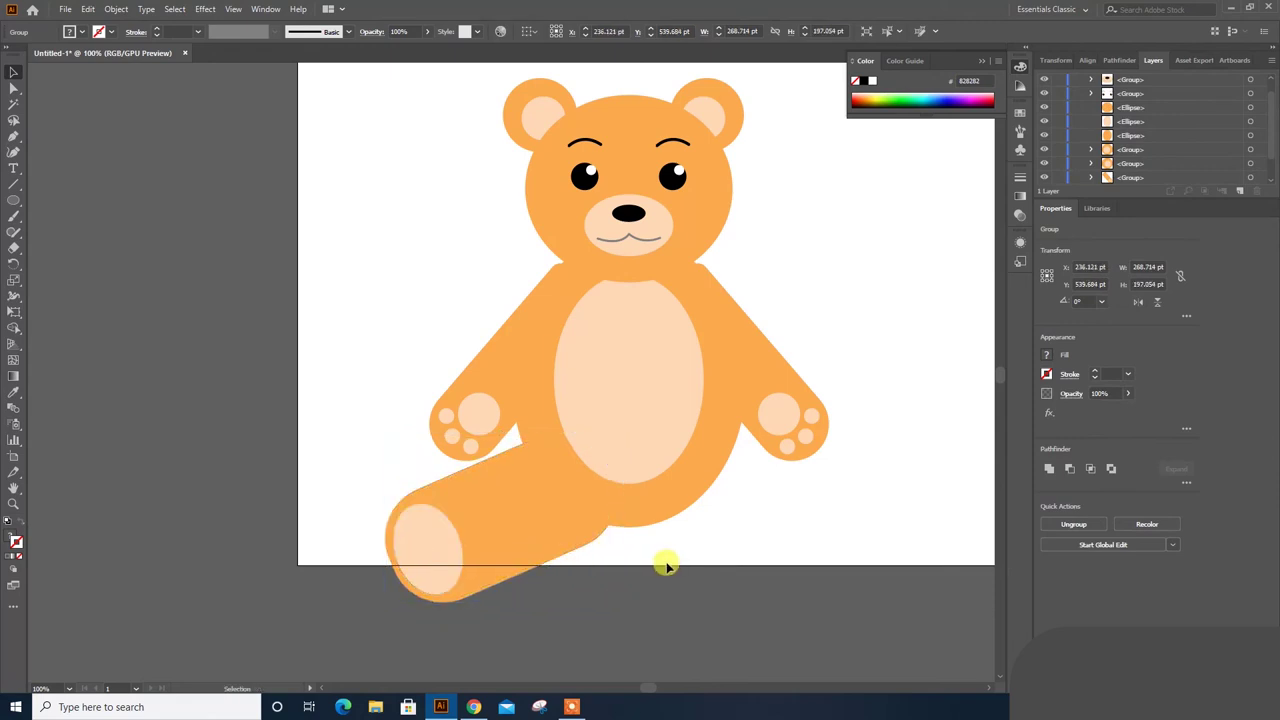
Make a reflected copy of the leg and move it to the bear's right side.
right_click(563, 521)
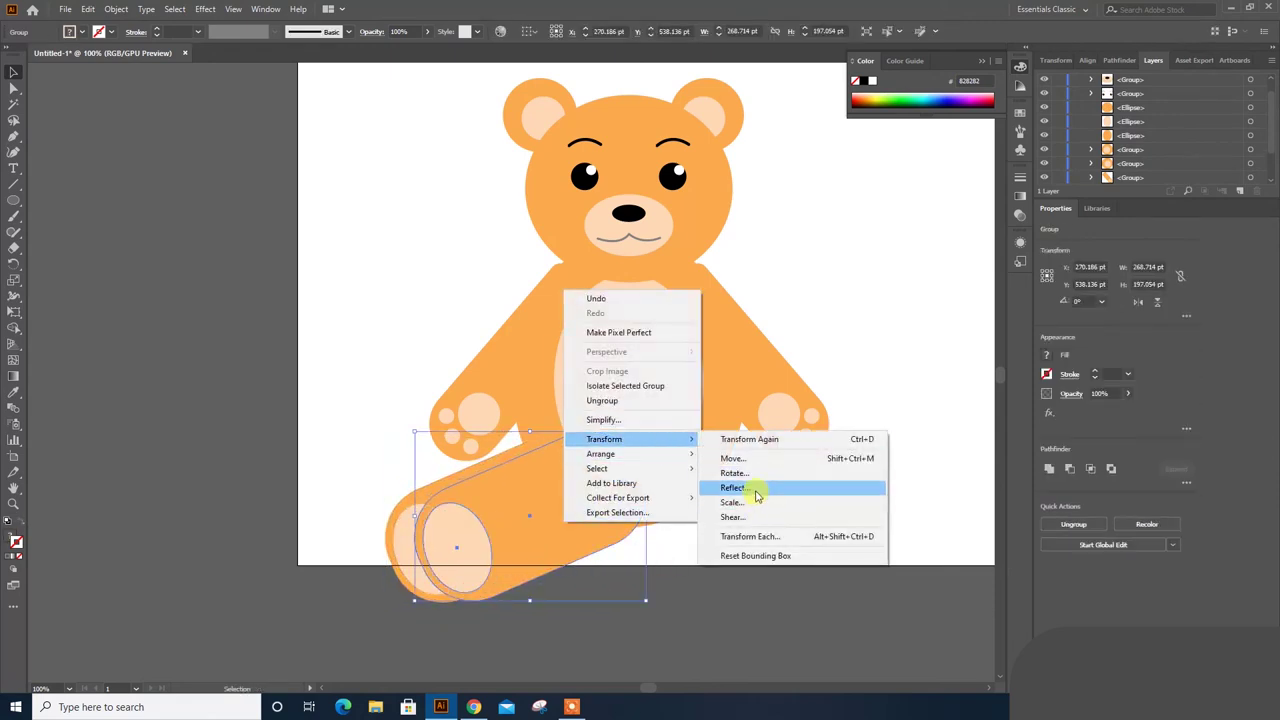
click(768, 490)
click(1100, 449)
drag(560, 535, 756, 528)
click(928, 507)
drag(889, 449, 840, 497)
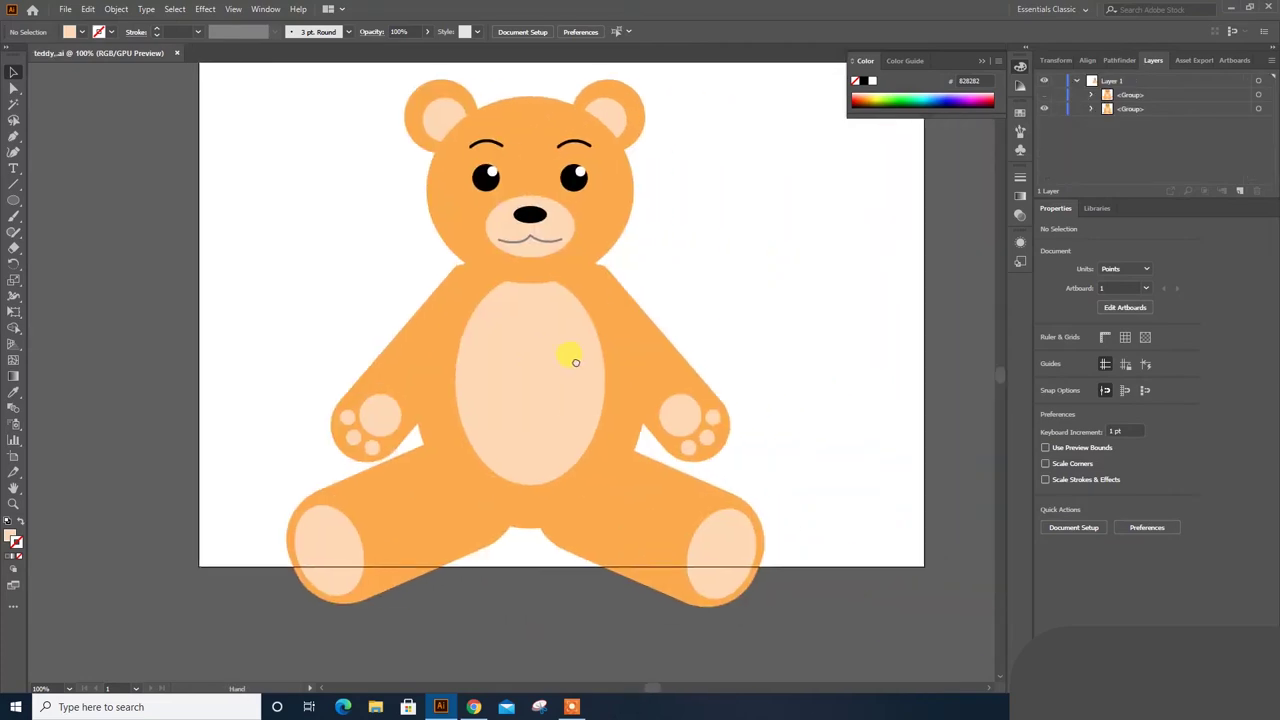
click(580, 362)
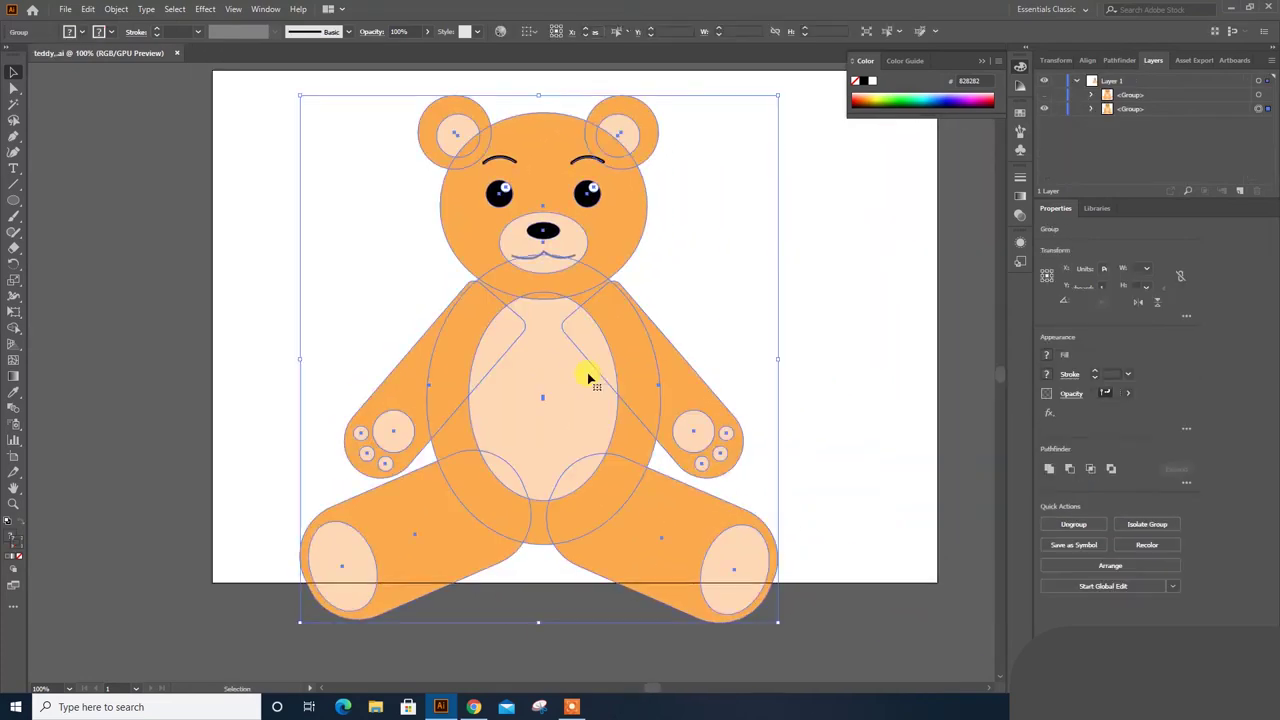
Scale the whole bear down and reposition it on the artboard.
drag(775, 157, 623, 334)
mouse_move(493, 544)
mouse_down()
mouse_move(507, 464)
mouse_move(489, 432)
mouse_up()
click(654, 427)
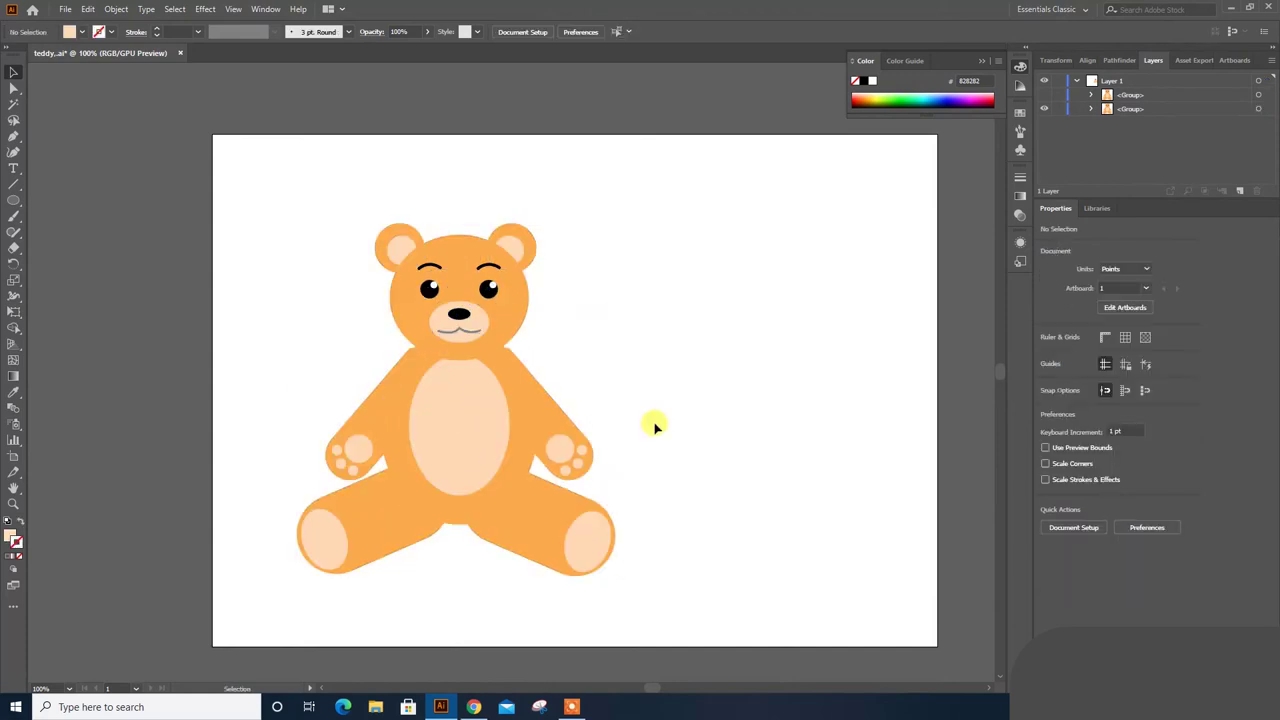
Drag a copy of the bear to the right and shrink it into a smaller second bear.
click(455, 415)
drag(453, 415, 784, 421)
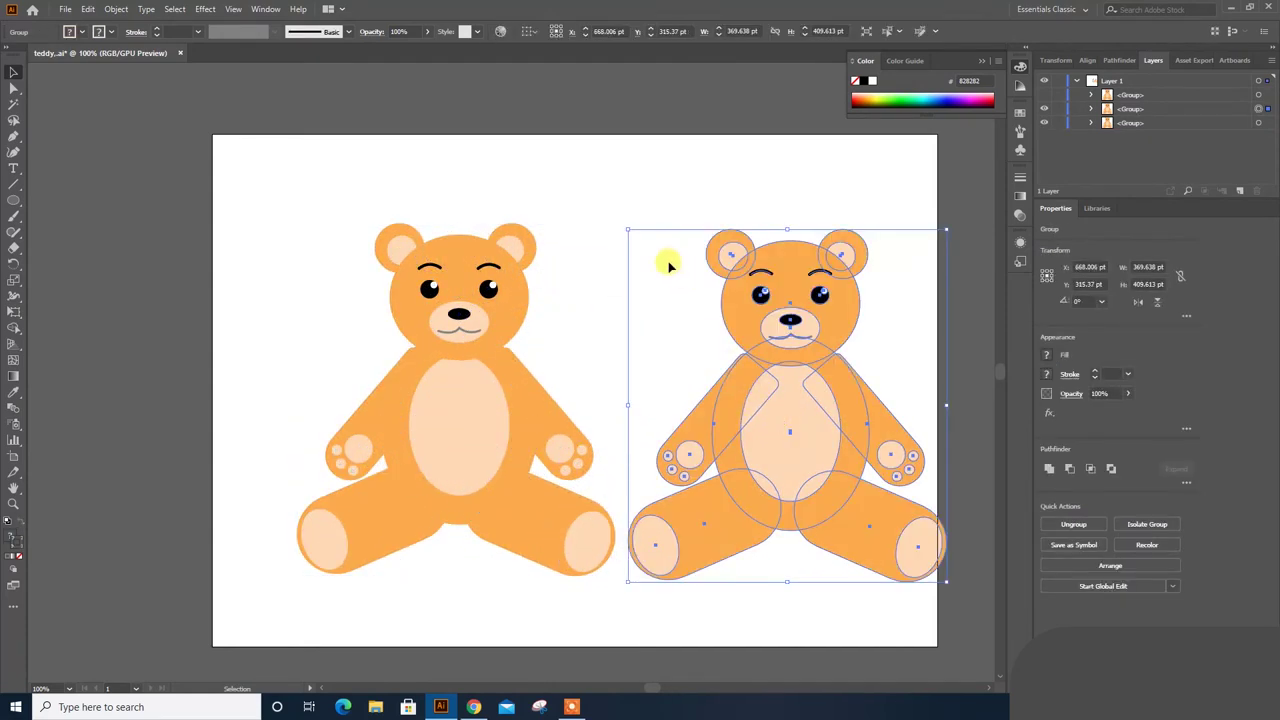
drag(622, 226, 666, 266)
drag(800, 403, 766, 408)
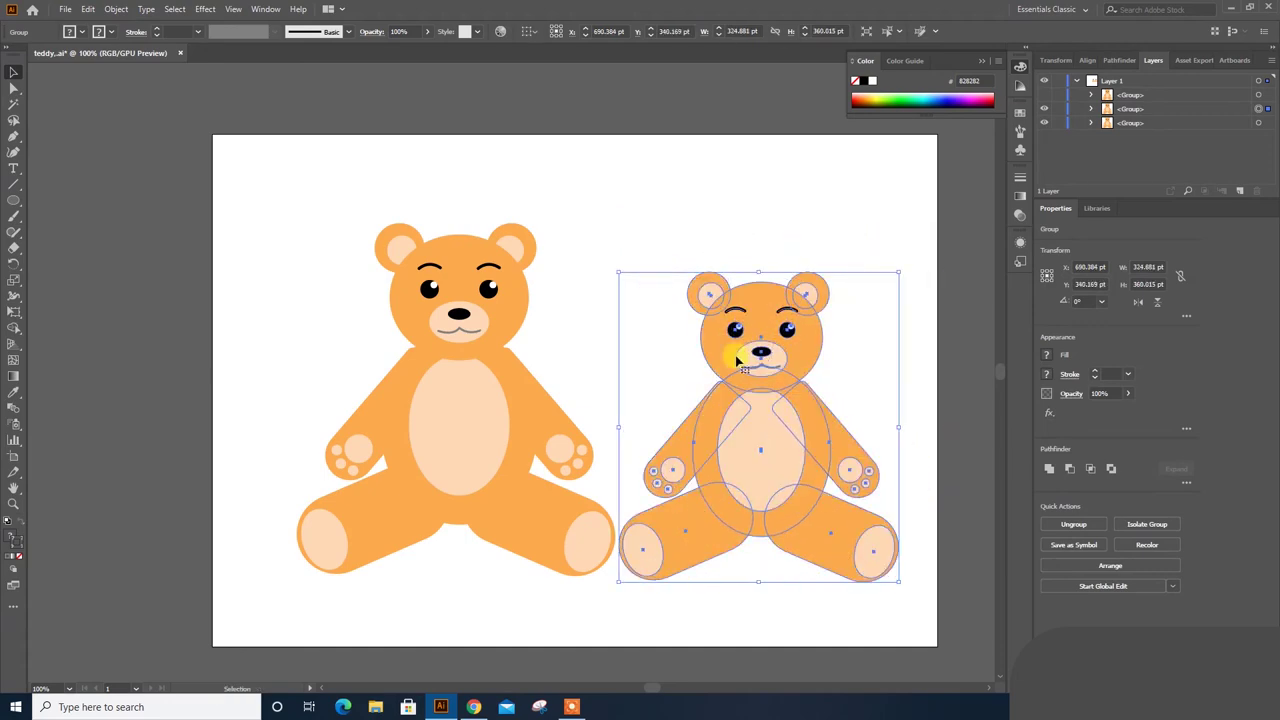
click(685, 232)
scroll(375, 410, up, 2)
Give the left bear's belly oval a darker orange fill via the Color Picker.
scroll(320, 377, up, 2)
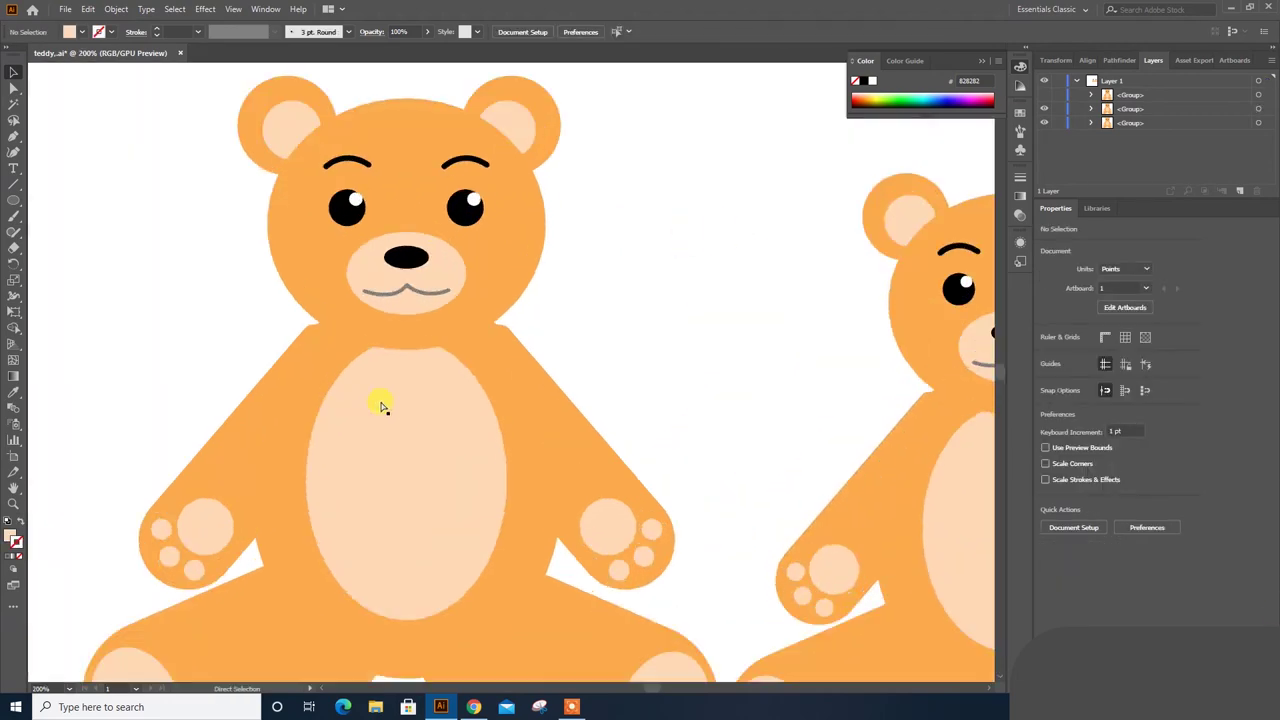
scroll(409, 357, up, 1)
key(a)
click(388, 405)
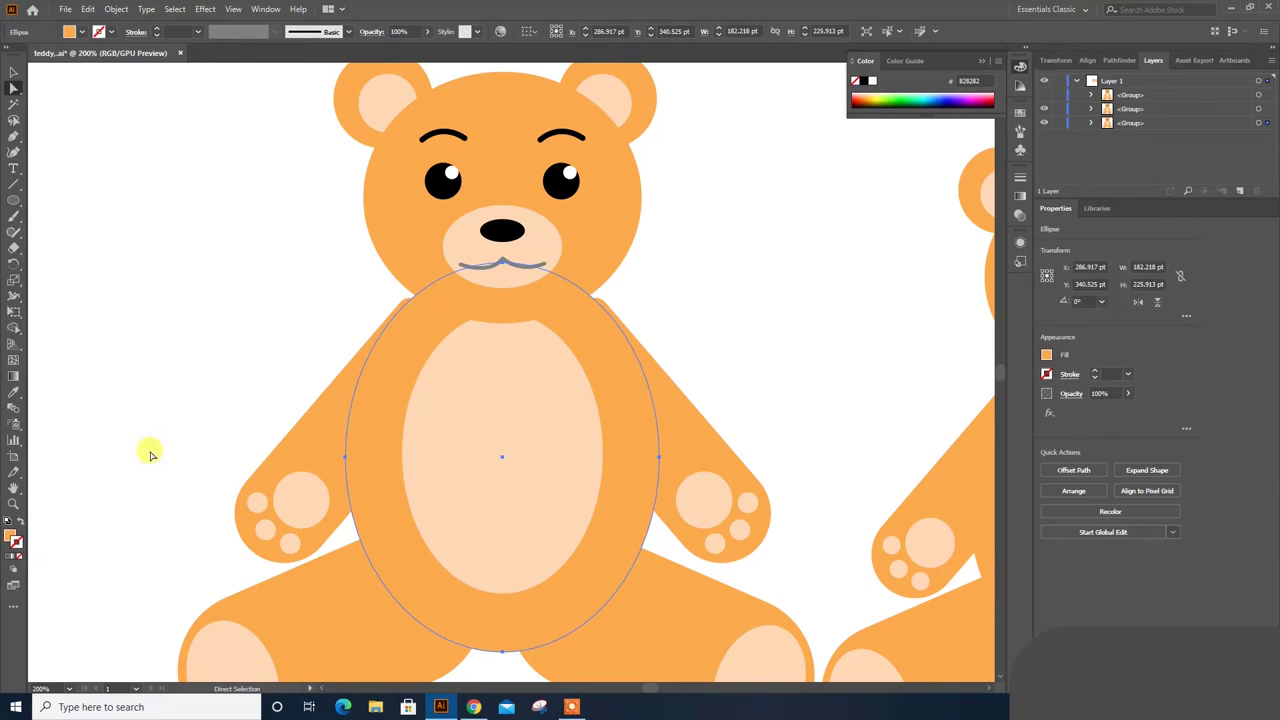
double_click(10, 535)
click(989, 237)
click(1180, 233)
Eyedrop the belly colour onto both ears and adjust their orange shade.
scroll(760, 405, up, 2)
click(648, 195)
shift+click(386, 140)
key(i)
click(600, 422)
scroll(652, 414, down, 3)
scroll(648, 414, up, 2)
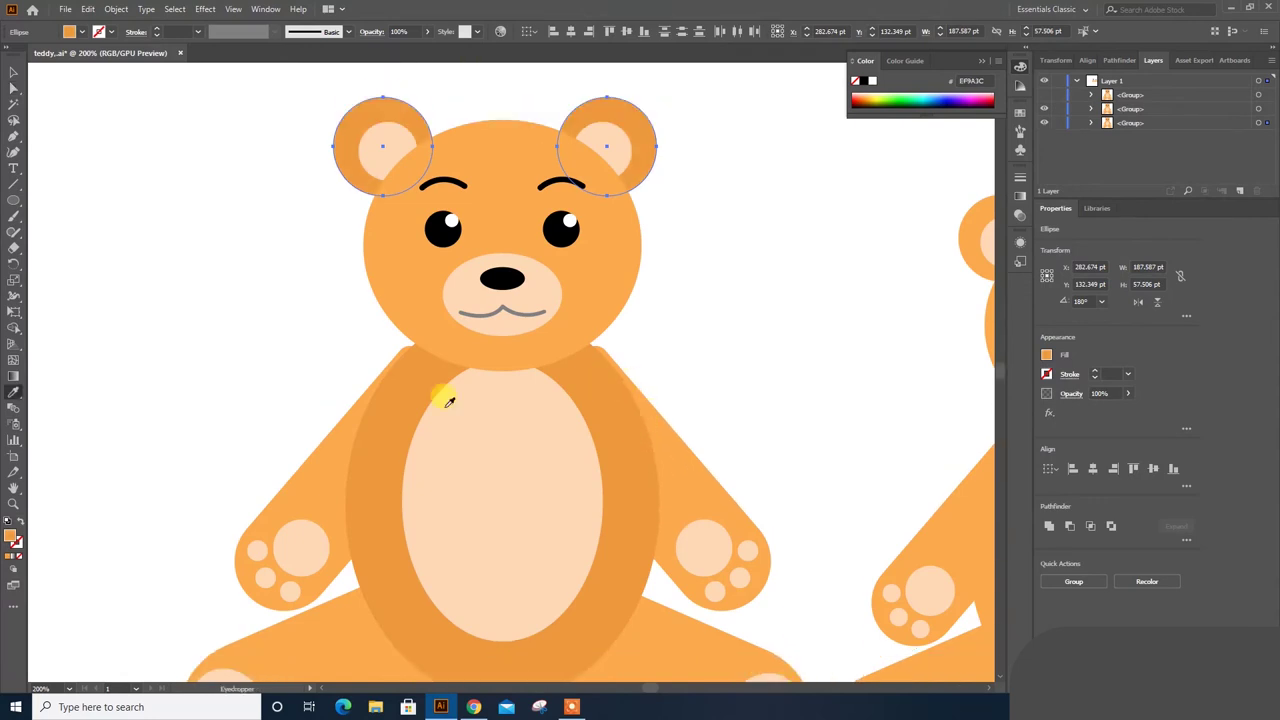
double_click(9, 534)
click(988, 233)
click(1165, 233)
scroll(705, 293, down, 1)
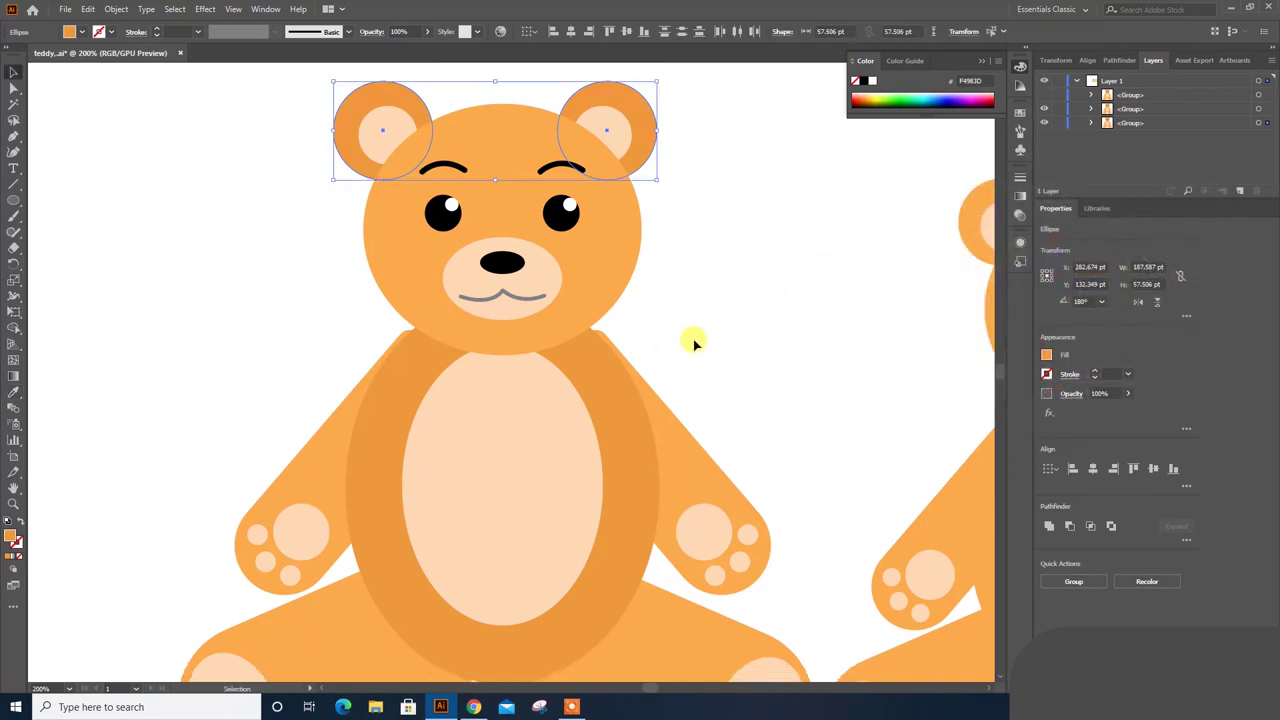
click(695, 342)
Refill both ears with a slightly darker orange from the Color Picker.
scroll(694, 337, up, 1)
key(a)
click(428, 160)
shift+click(638, 130)
key(i)
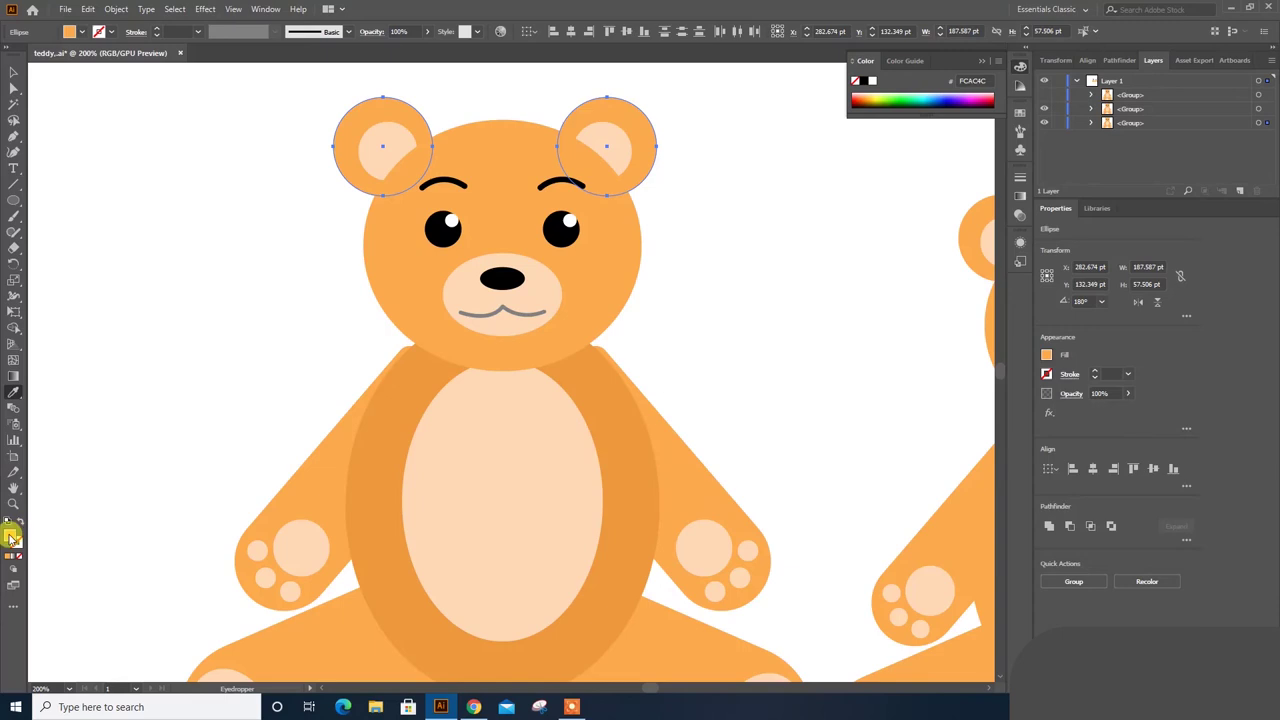
double_click(12, 538)
click(990, 242)
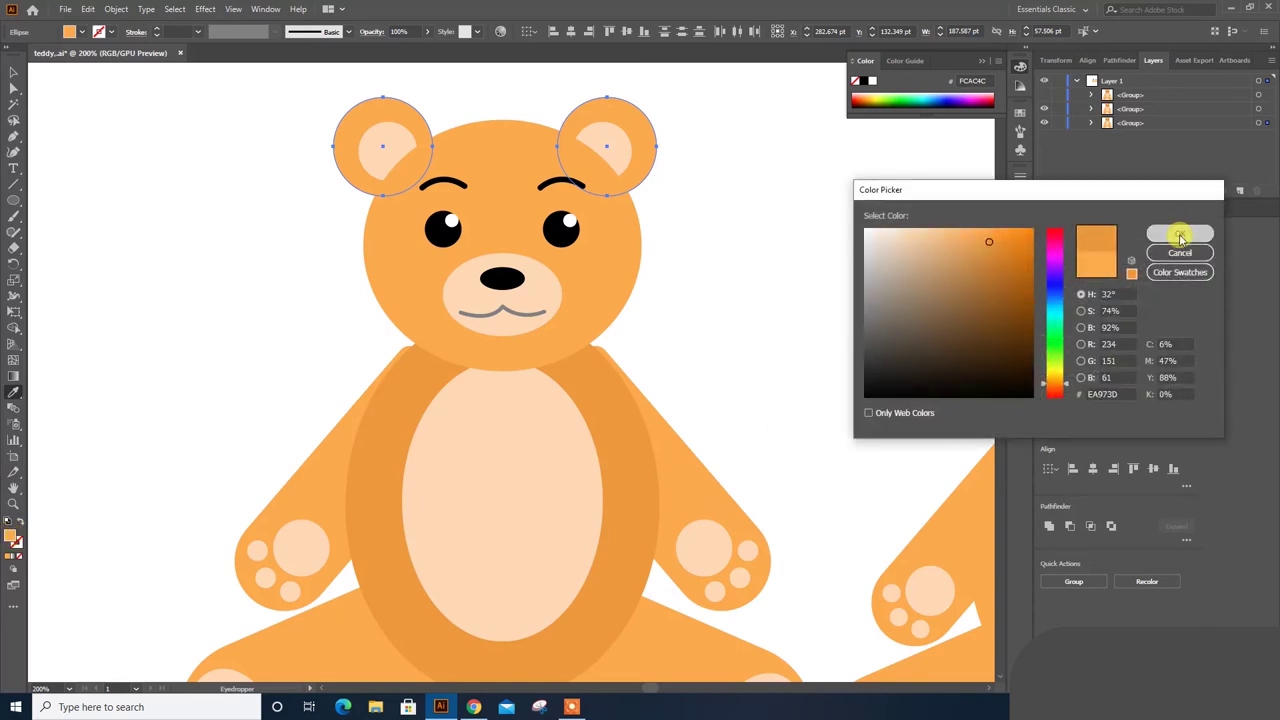
click(1178, 233)
key(v)
click(678, 345)
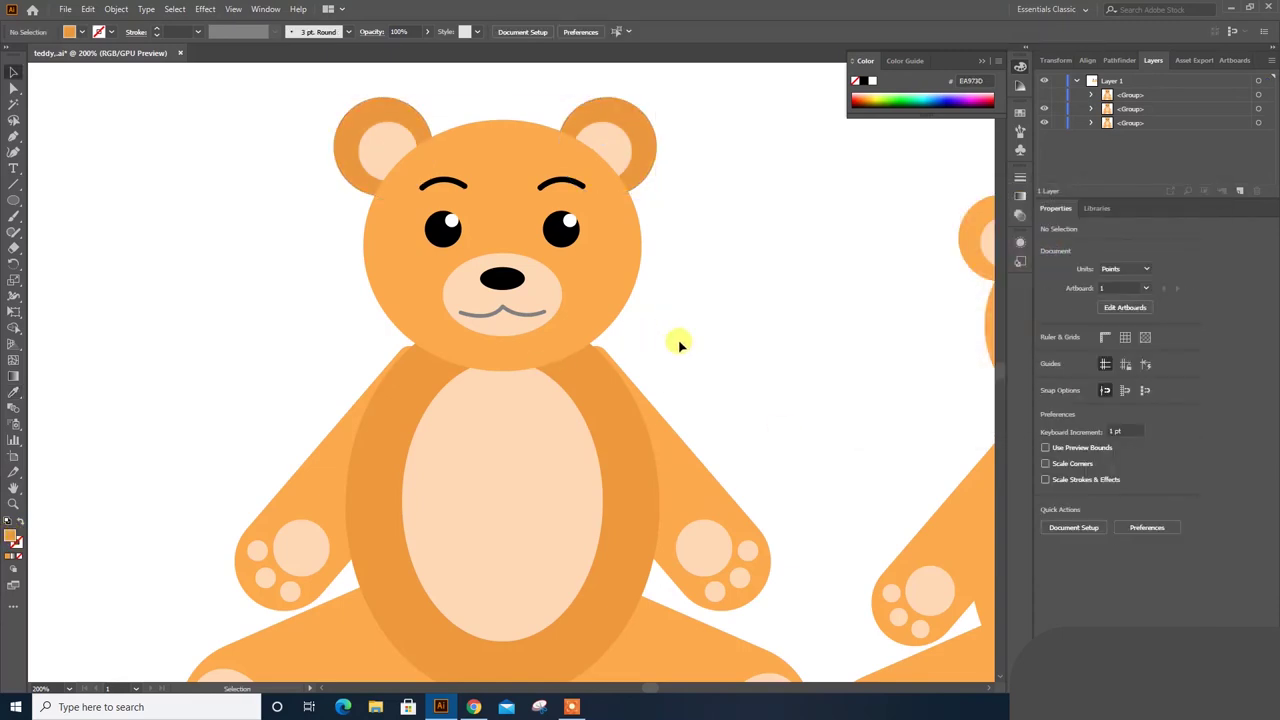
Recolour the belly oval to a deeper orange #F29E44.
click(623, 405)
key(i)
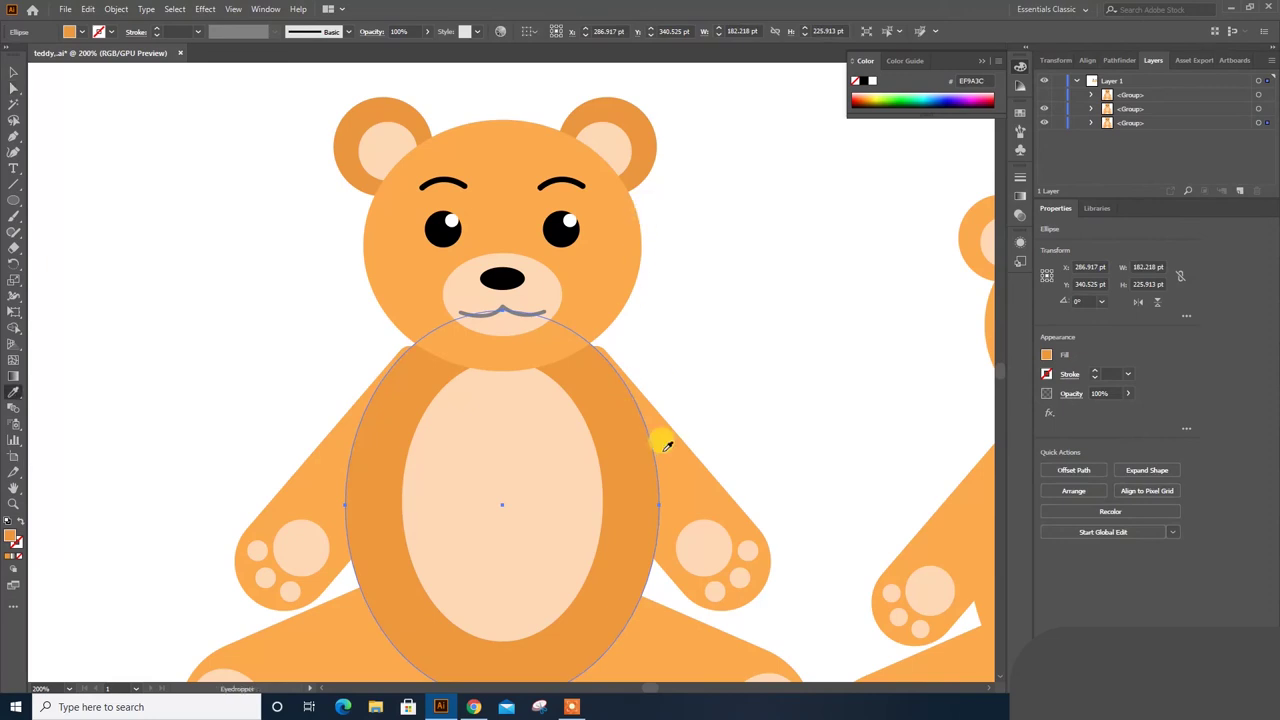
click(657, 443)
double_click(12, 538)
click(983, 222)
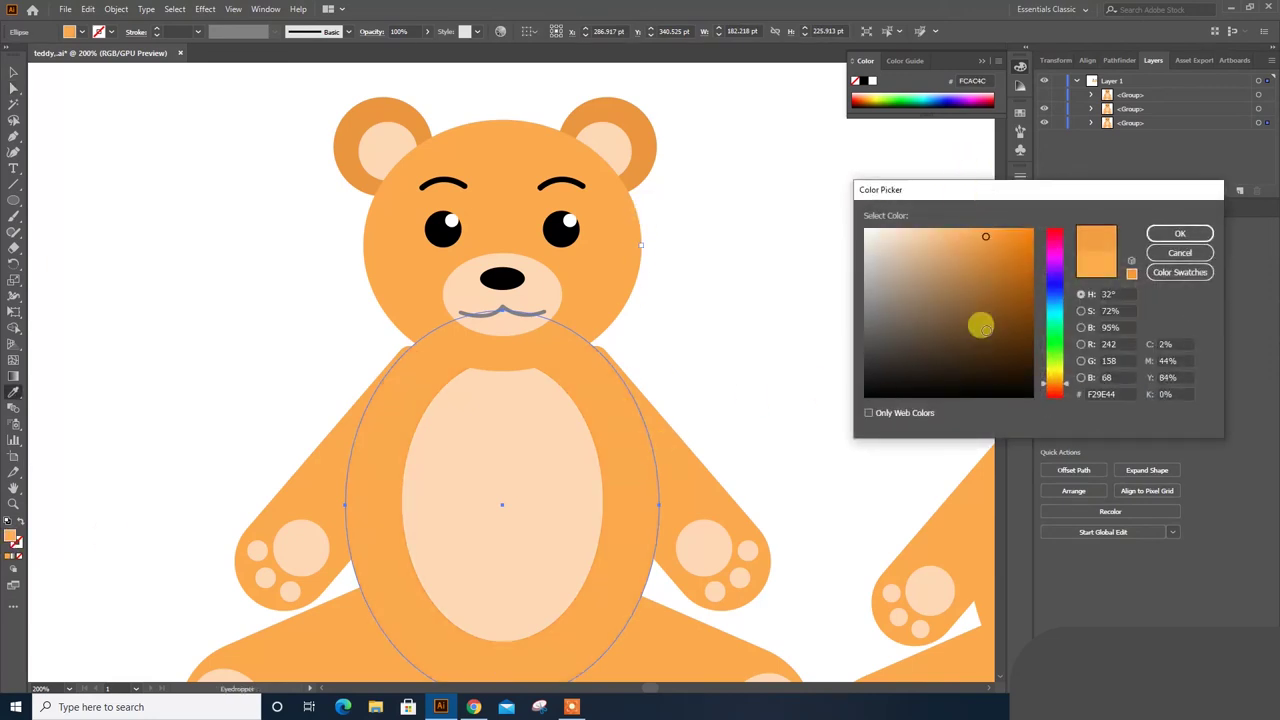
click(1168, 233)
scroll(733, 358, down, 1)
key(v)
key(ctrl+minus)
click(767, 254)
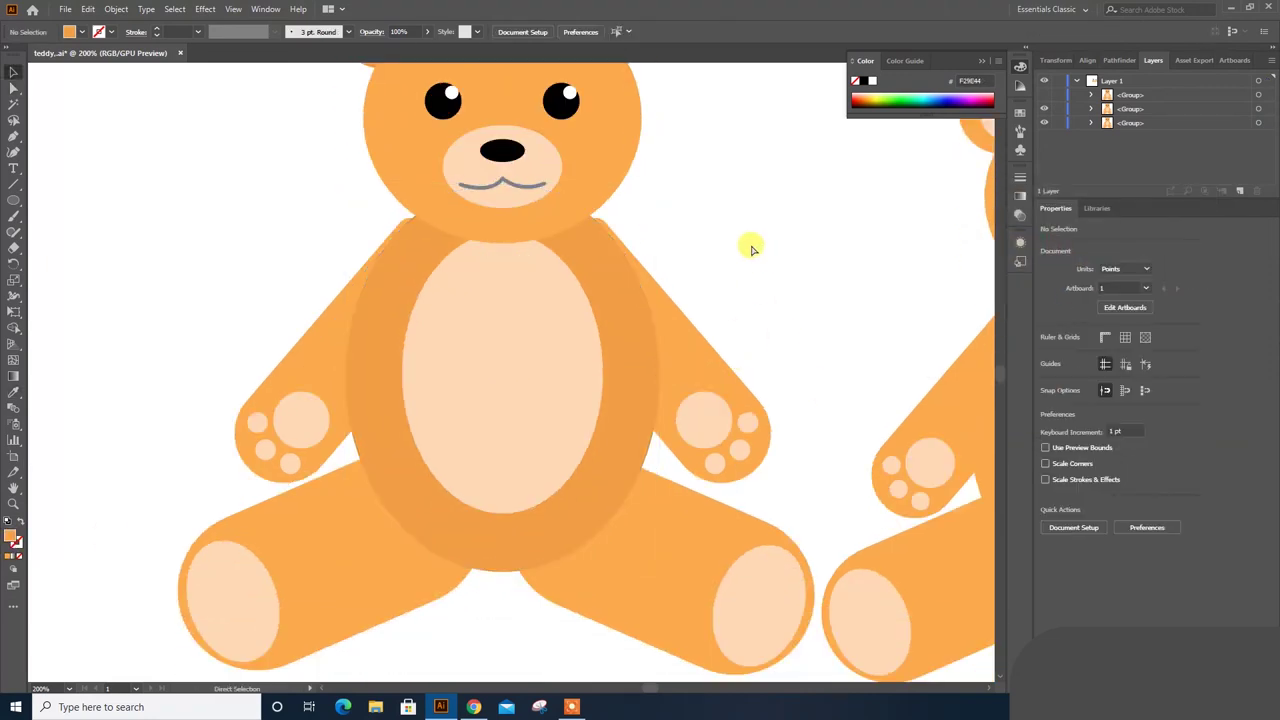
Eyedrop the darker belly orange onto both of the left bear's legs.
scroll(660, 302, up, 1)
click(405, 515)
shift+click(591, 528)
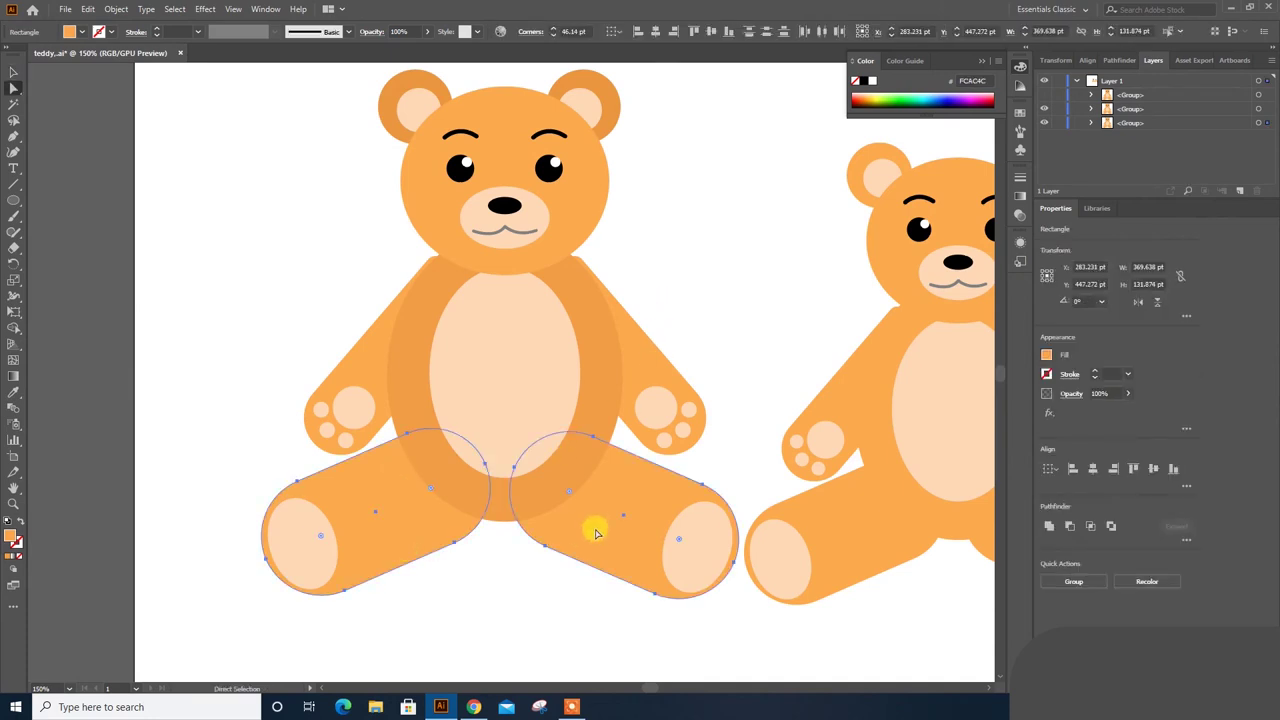
key(i)
click(593, 440)
key(v)
click(700, 320)
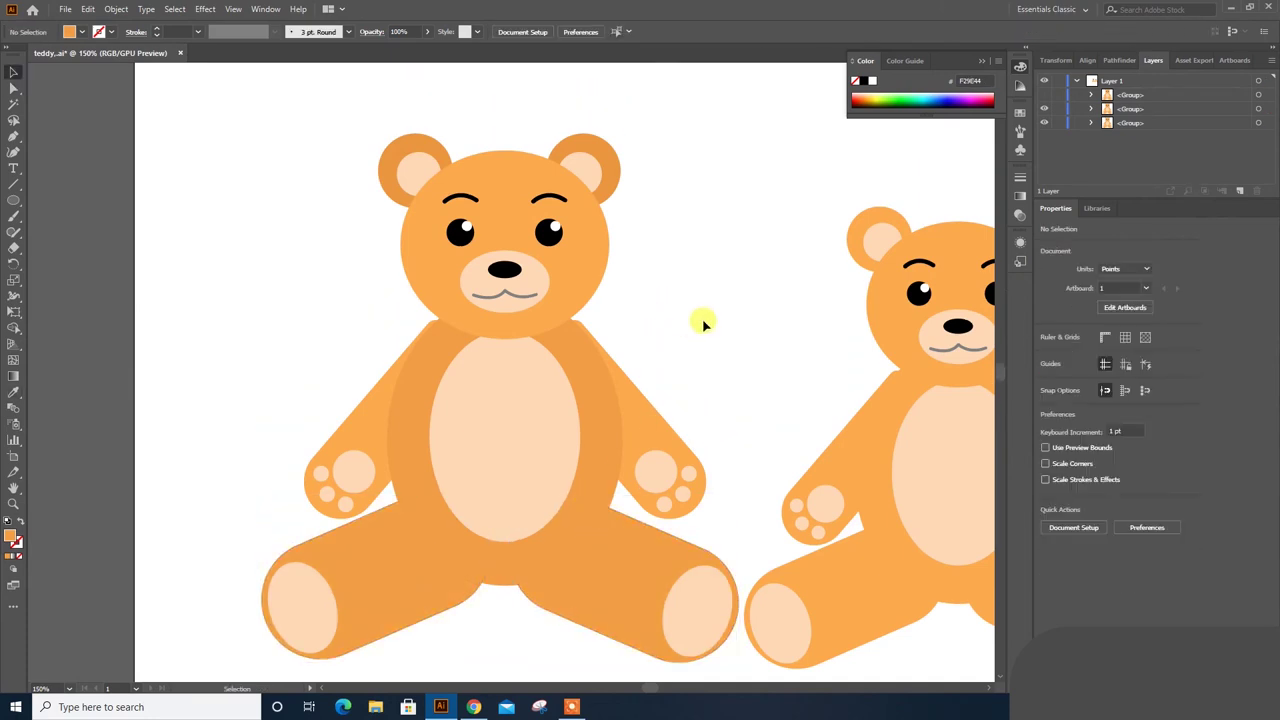
Pan to show both bears and select the smaller bear's head.
scroll(686, 314, up, 1)
scroll(545, 319, right, 3)
drag(545, 319, 543, 316)
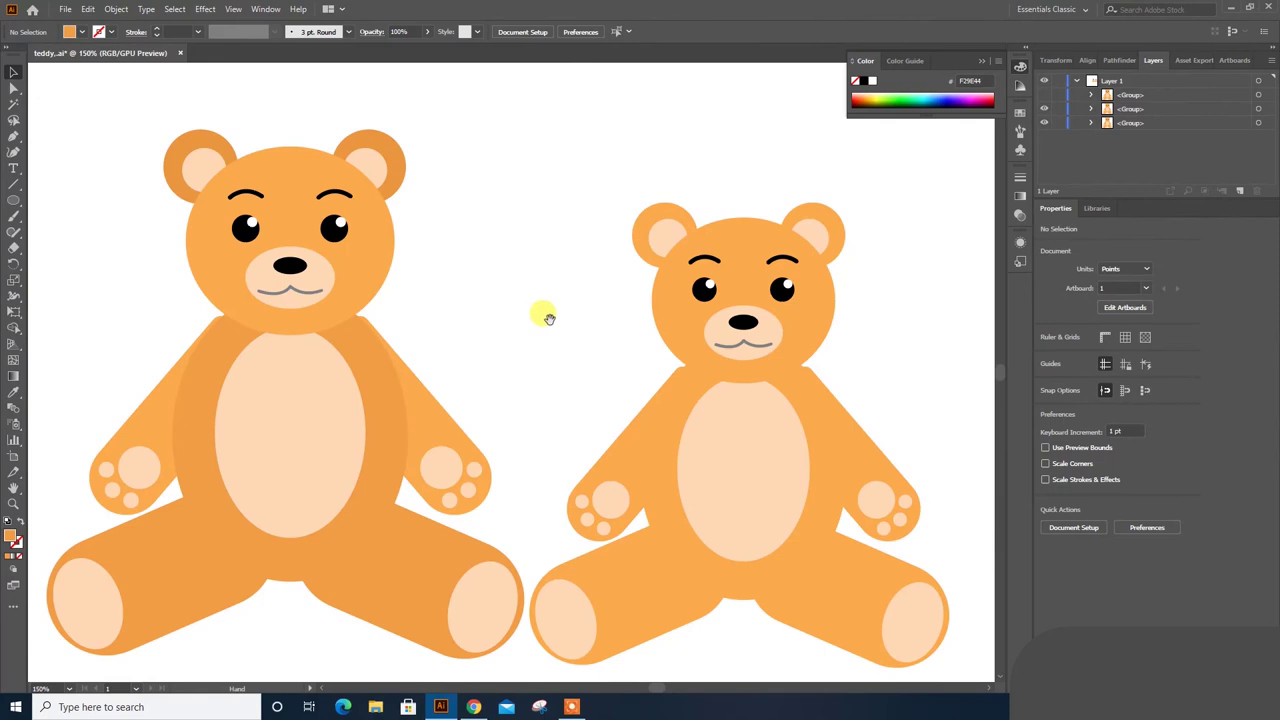
key(a)
click(676, 334)
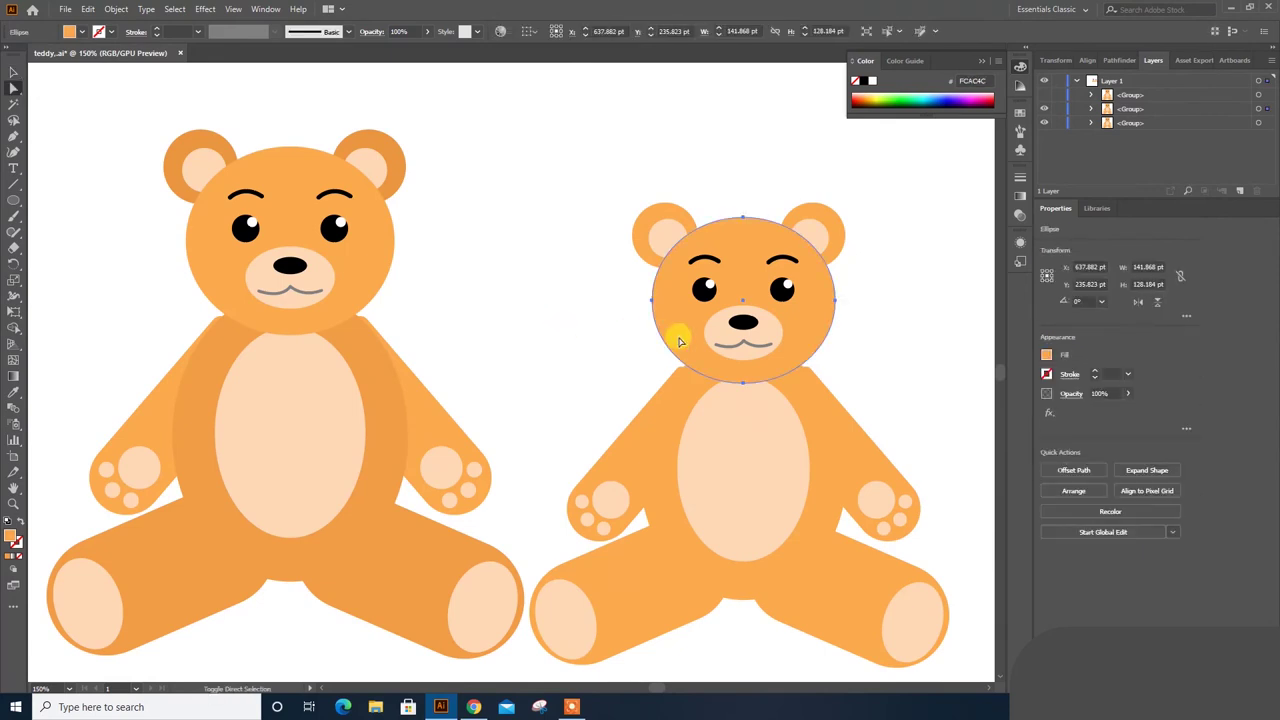
Select the smaller bear's belly and legs and try a pink fill on them.
click(660, 550)
shift+click(766, 609)
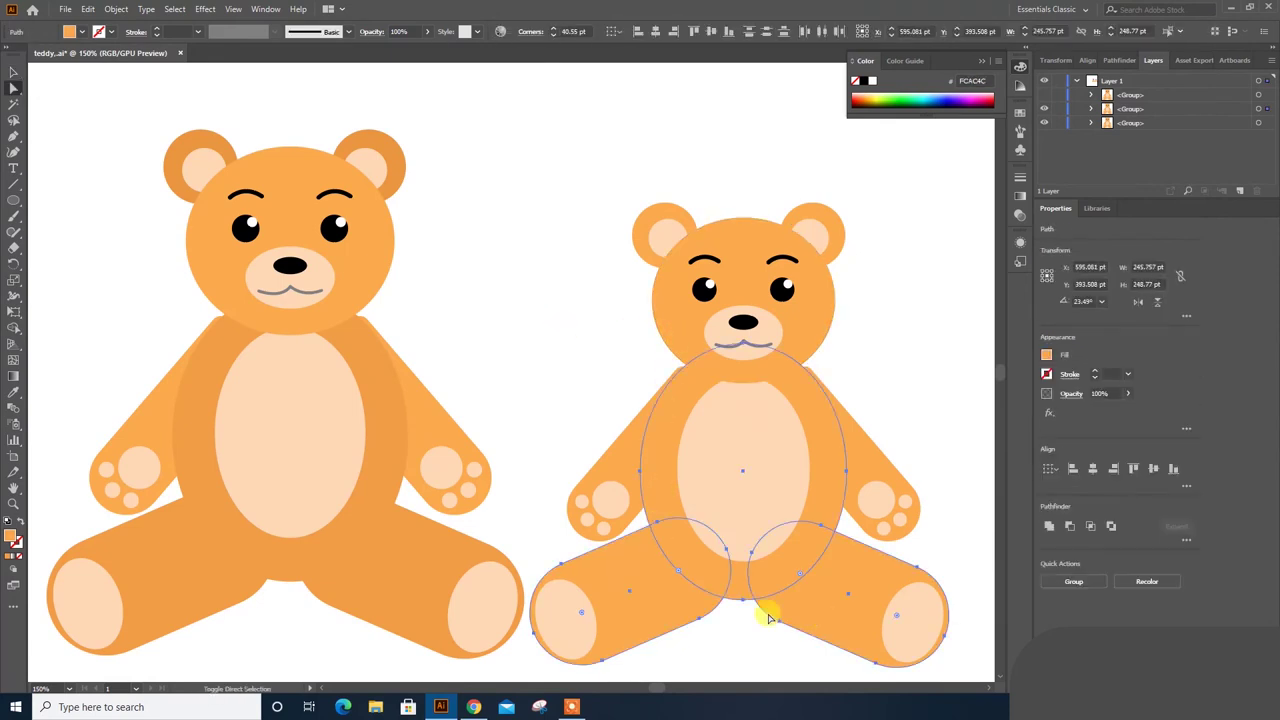
double_click(12, 537)
drag(1054, 381, 1054, 375)
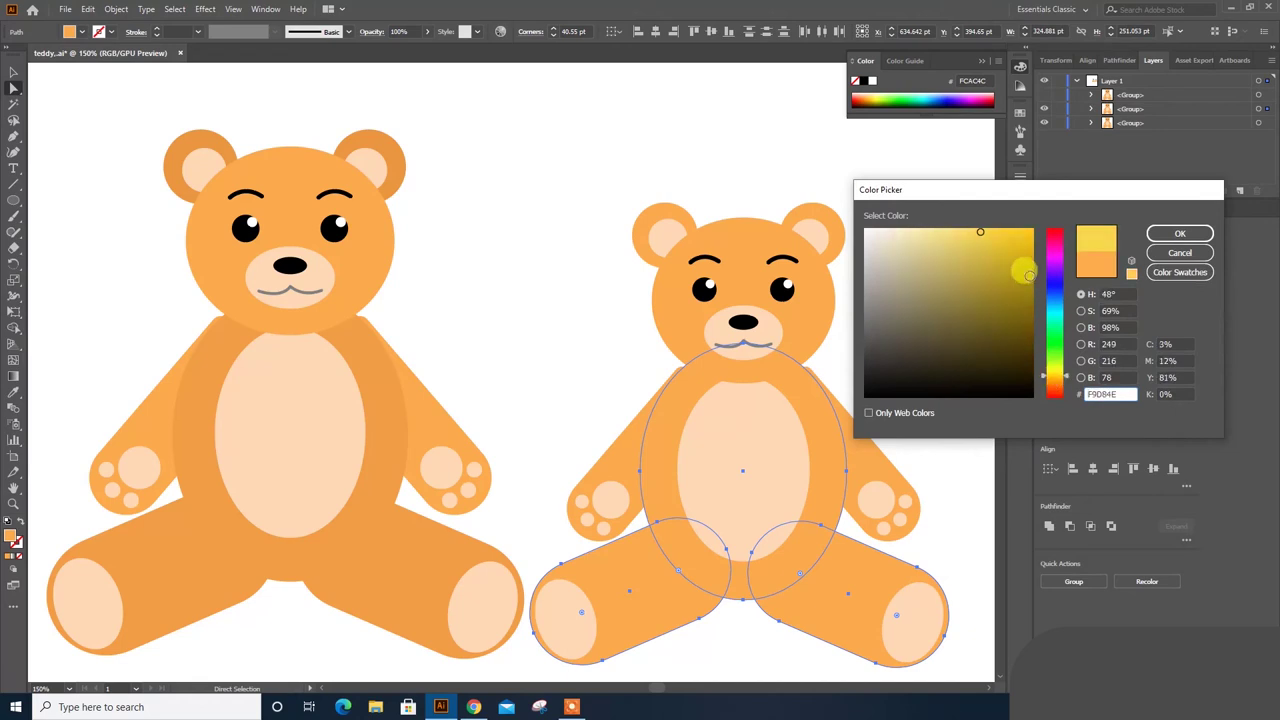
click(1054, 255)
drag(965, 230, 917, 214)
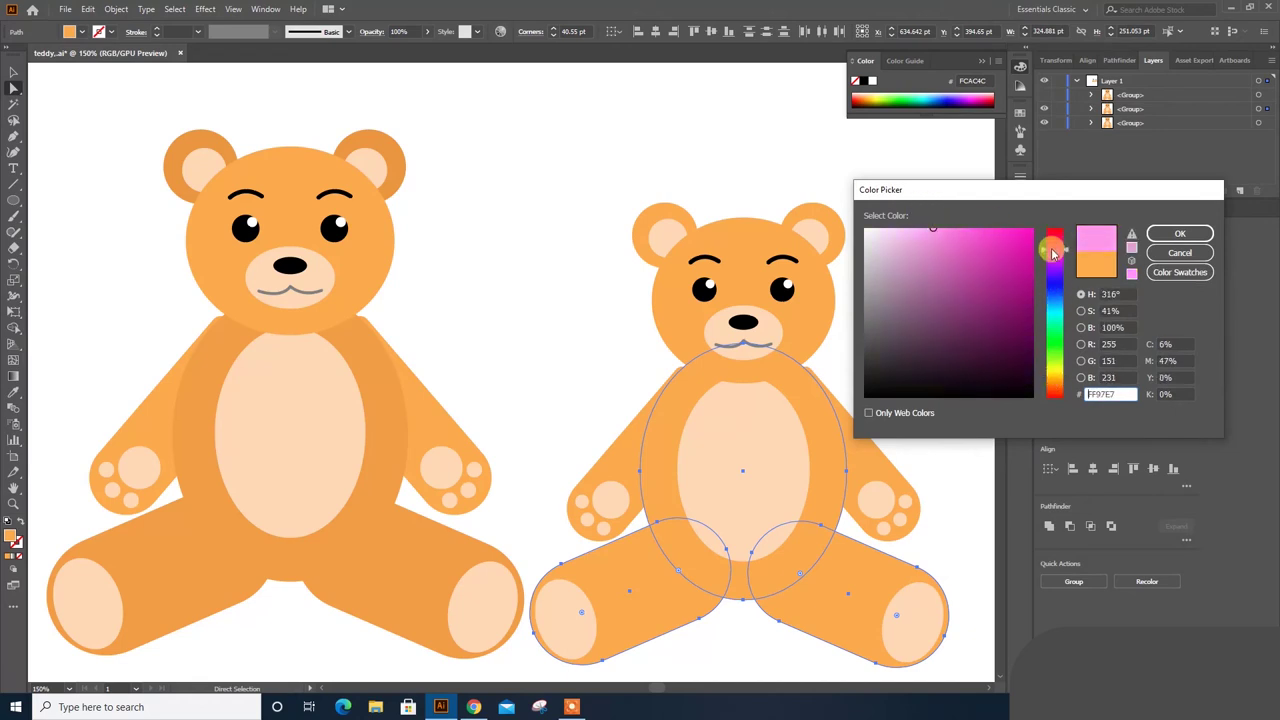
click(914, 214)
click(1180, 234)
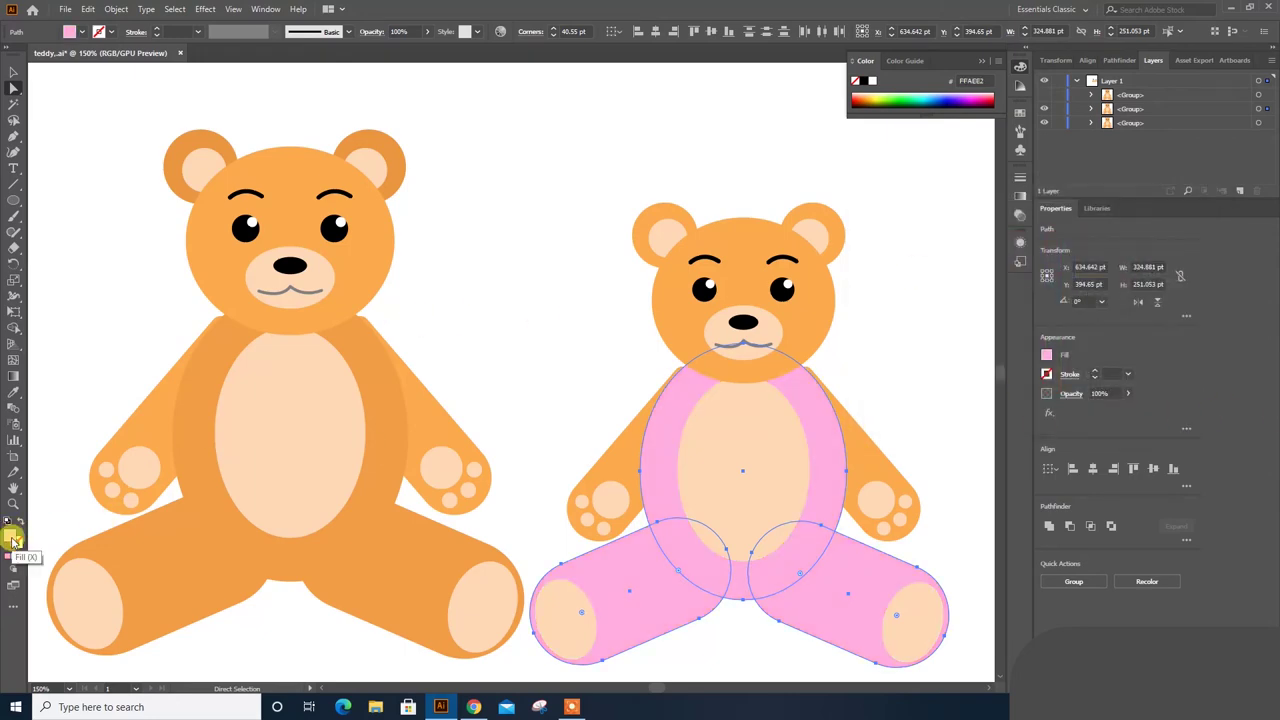
Change the body and legs to a deeper yellow fill, F4C44D.
double_click(14, 540)
click(1054, 377)
drag(926, 228, 966, 220)
click(1158, 233)
double_click(14, 540)
click(1158, 233)
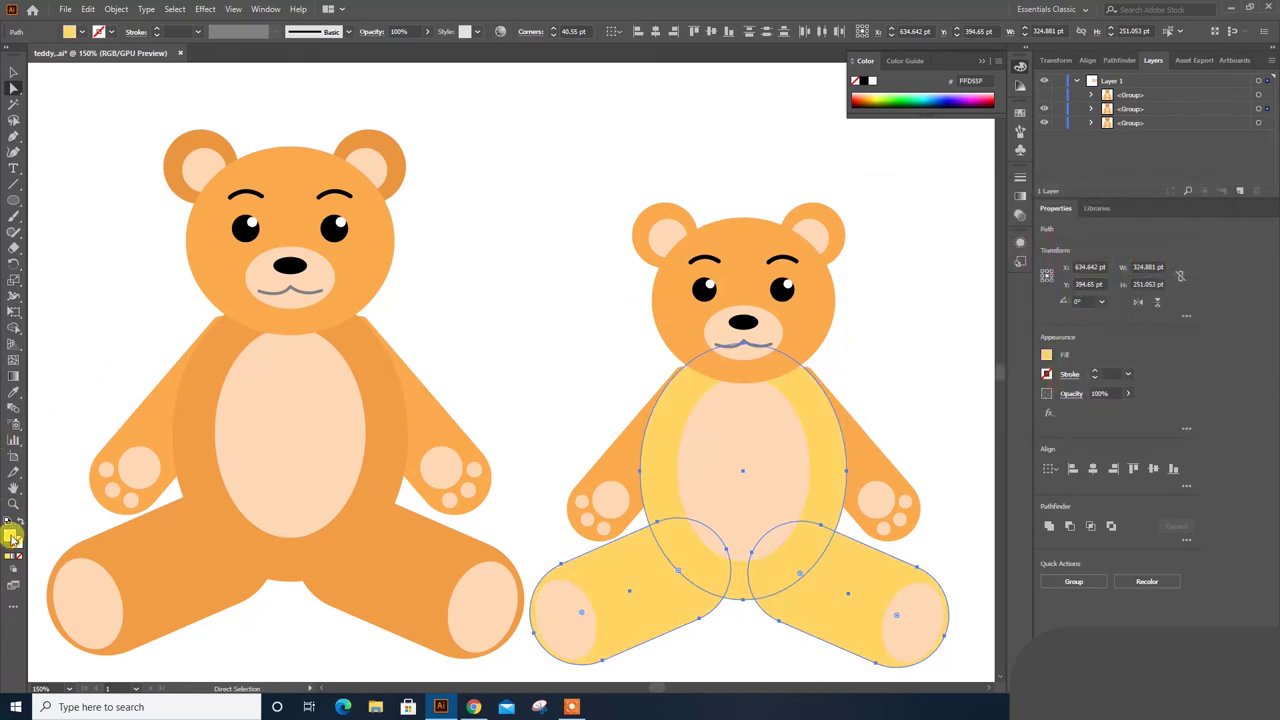
double_click(14, 540)
drag(972, 226, 980, 238)
click(1158, 233)
click(926, 375)
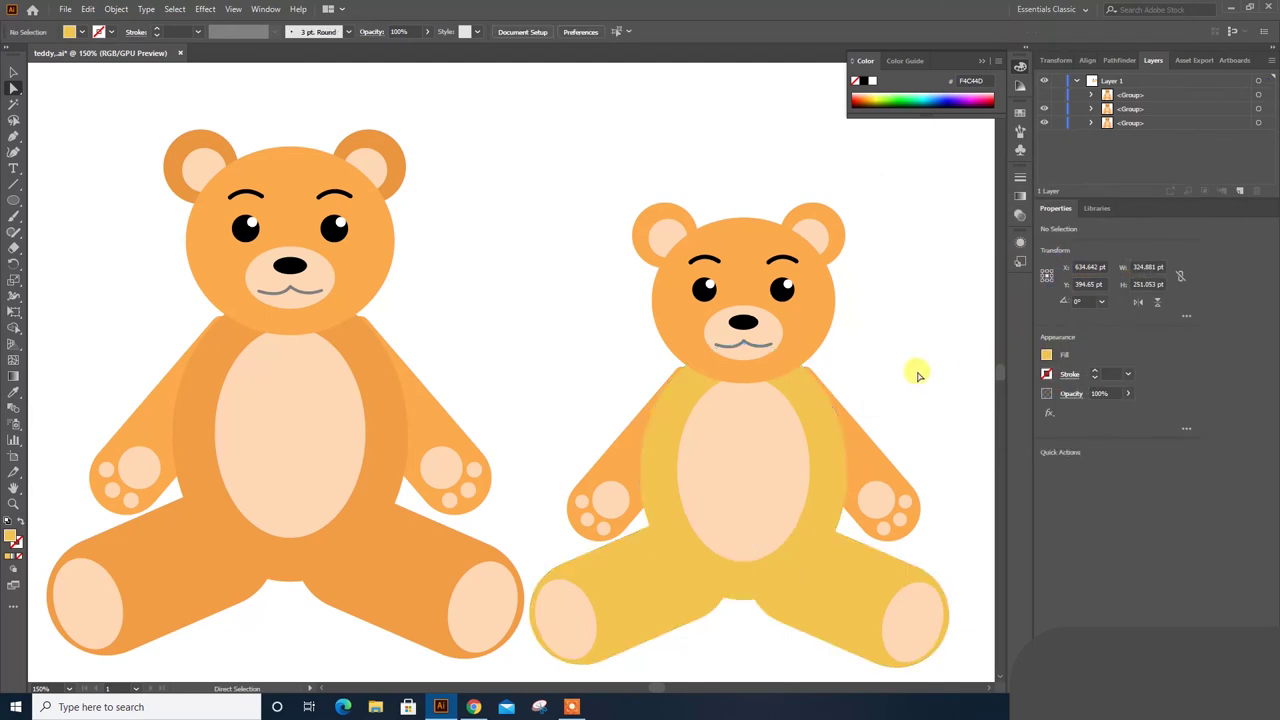
Eyedrop the body yellow onto the head and arms, then lighten them to F7C968.
click(640, 452)
shift+click(849, 443)
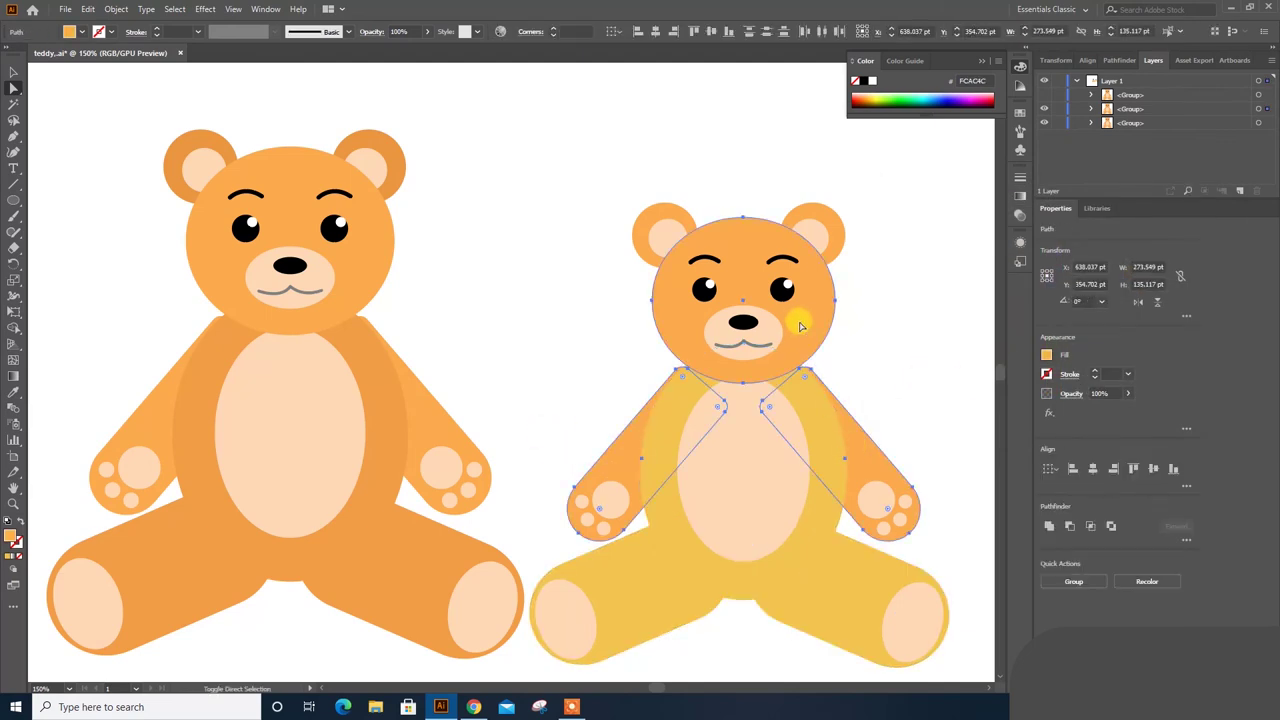
key(i)
click(823, 410)
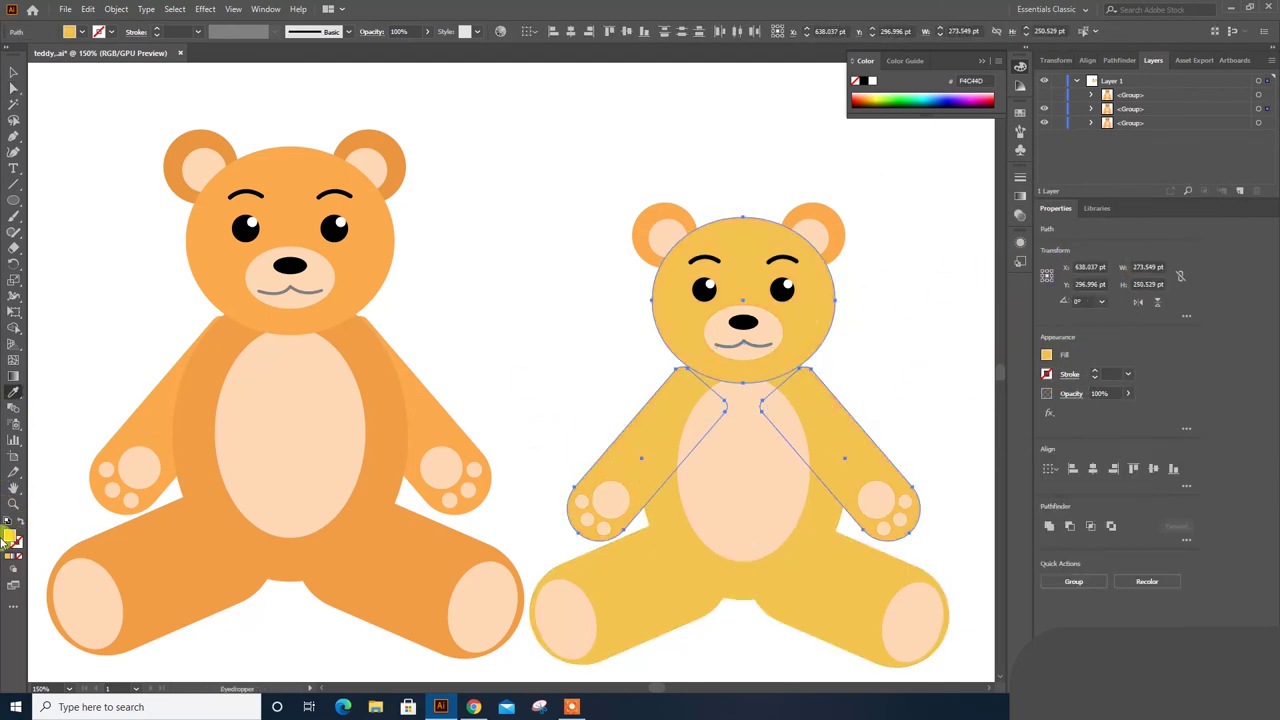
double_click(14, 540)
click(975, 234)
click(1165, 233)
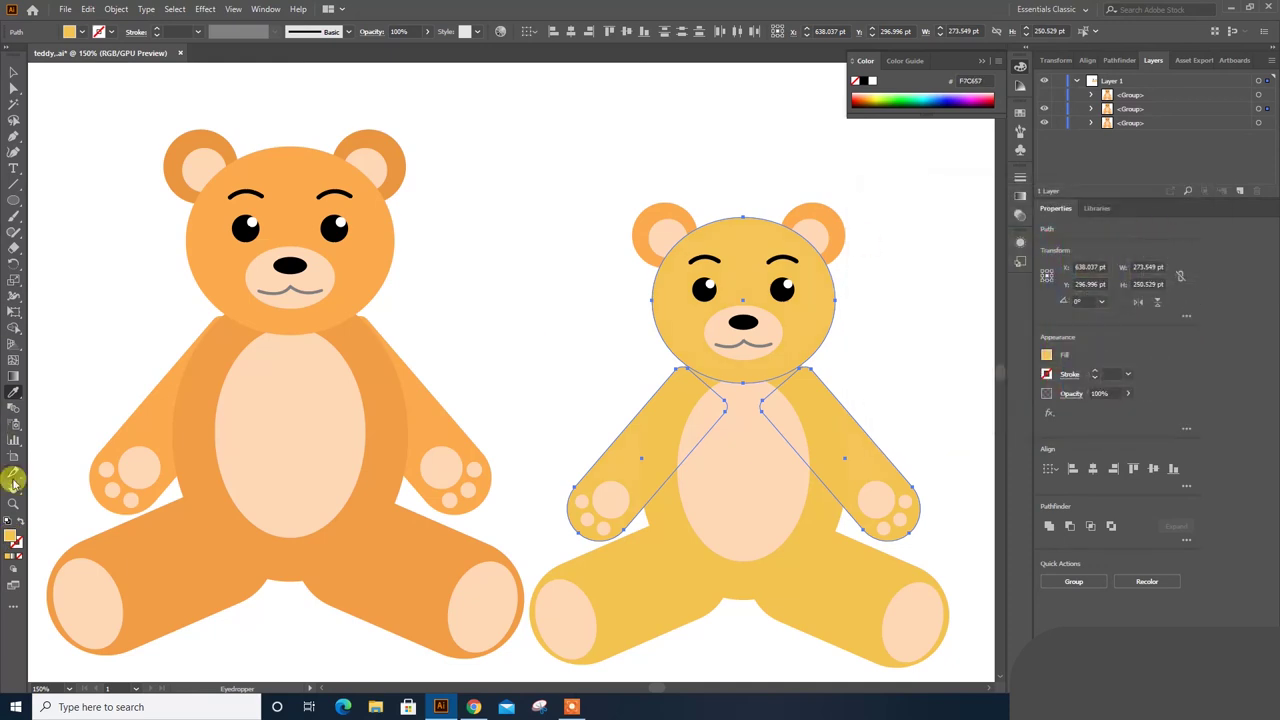
double_click(12, 538)
click(1179, 233)
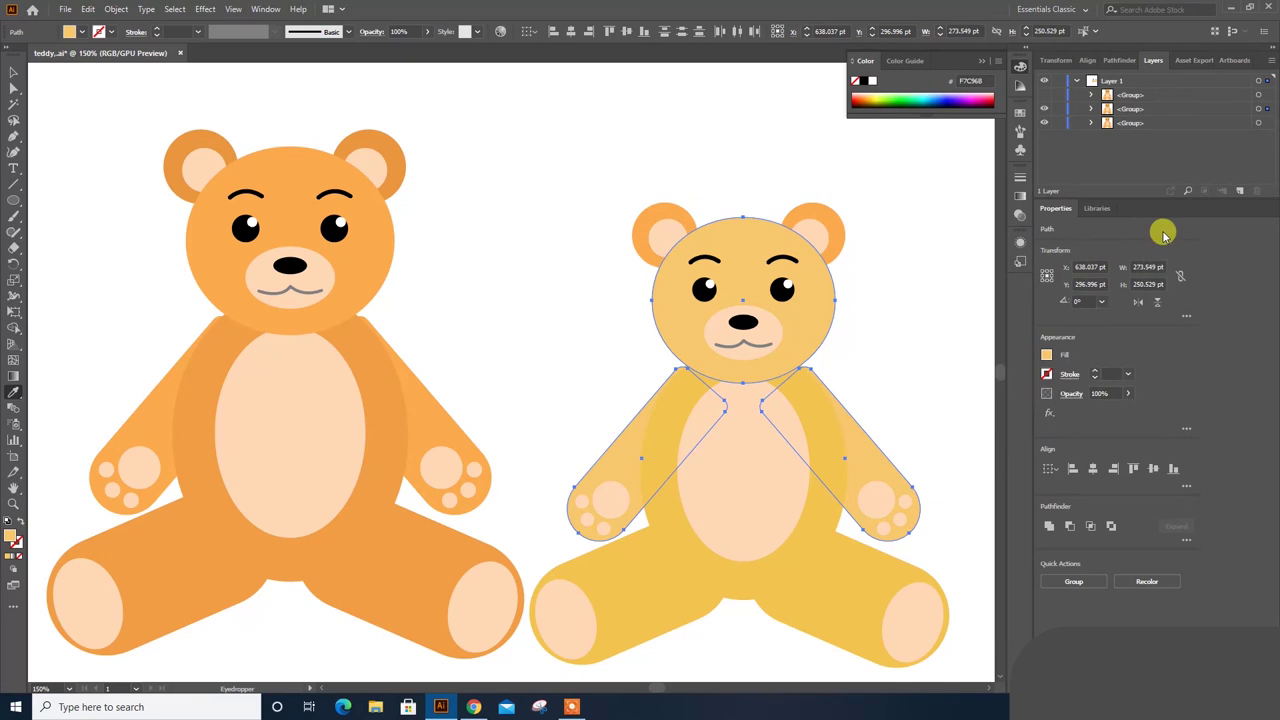
key(v)
click(938, 235)
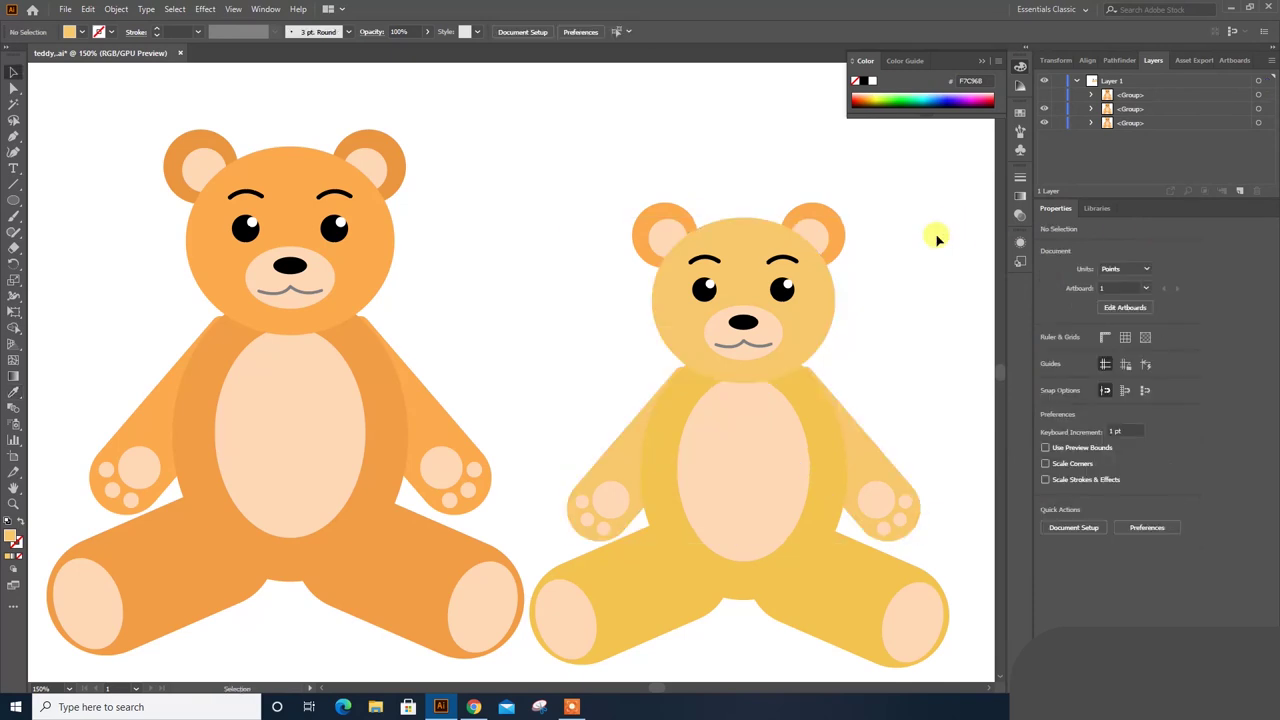
Eyedrop the head's yellow onto both of the smaller bear's ears.
key(a)
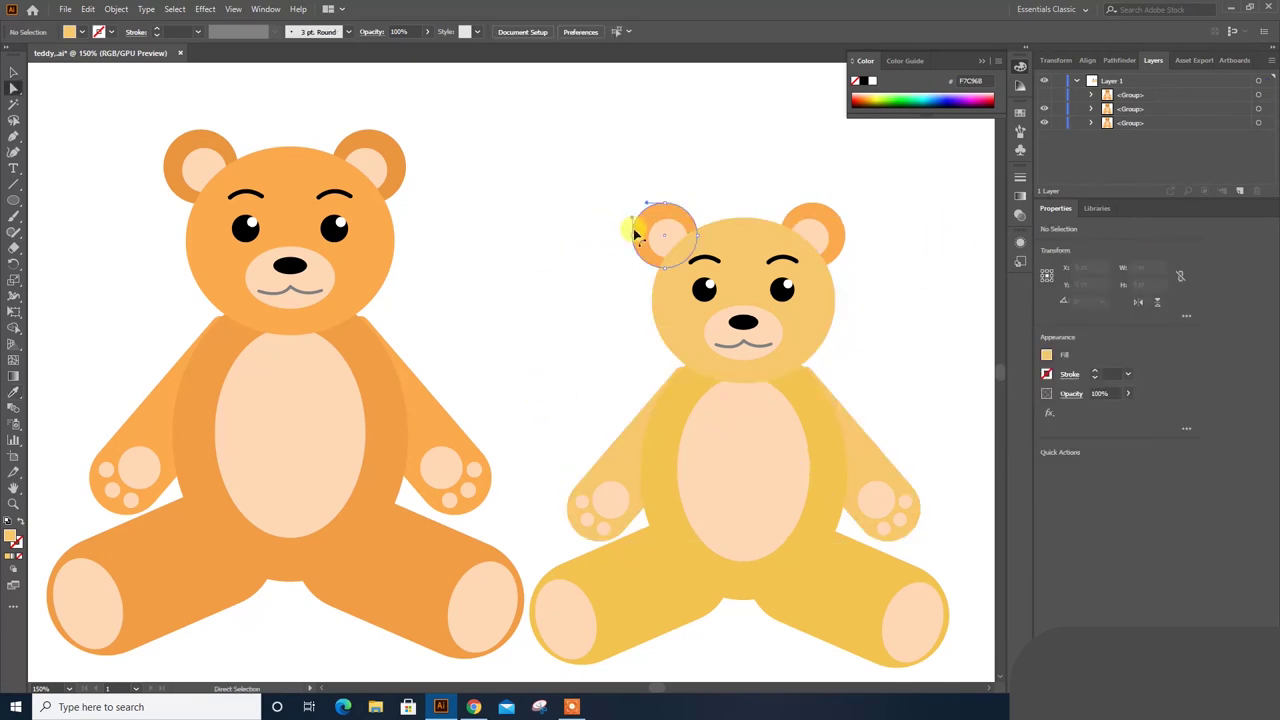
click(633, 233)
shift+click(826, 216)
key(i)
click(843, 408)
key(v)
click(889, 349)
mouse_move(421, 343)
mouse_down()
mouse_move(450, 358)
mouse_move(366, 360)
mouse_up()
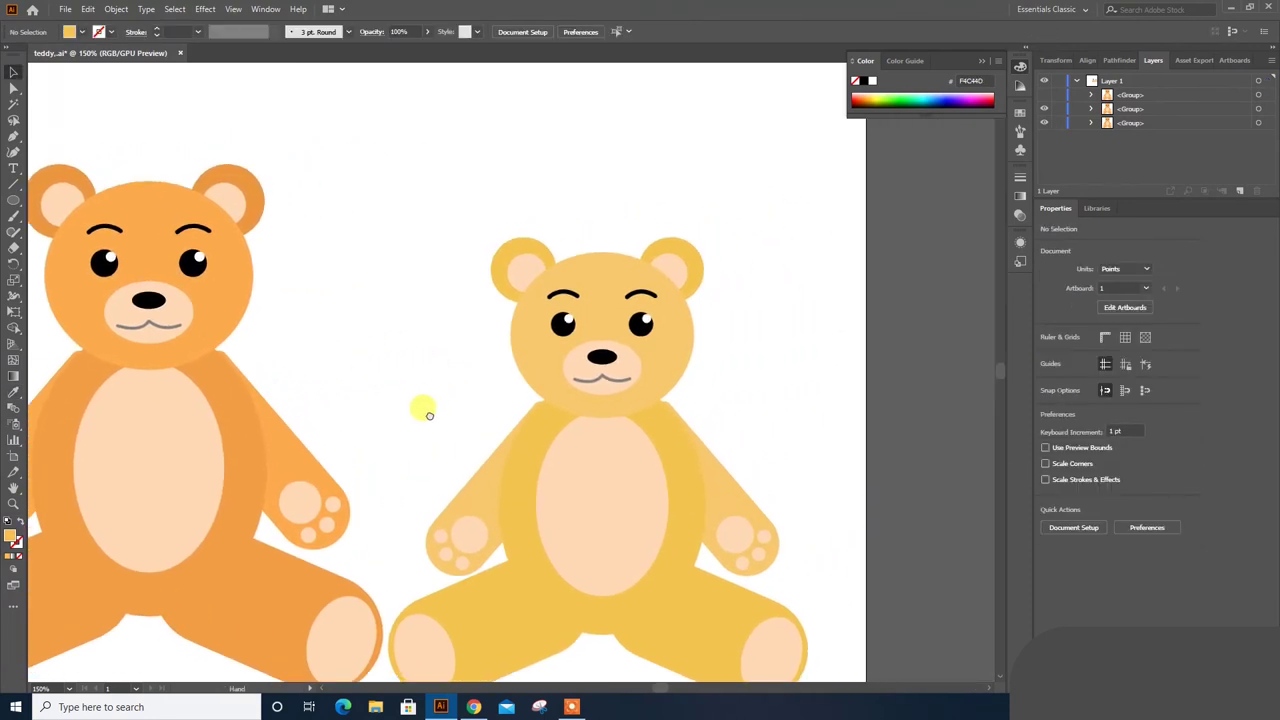
scroll(571, 357, up, 5)
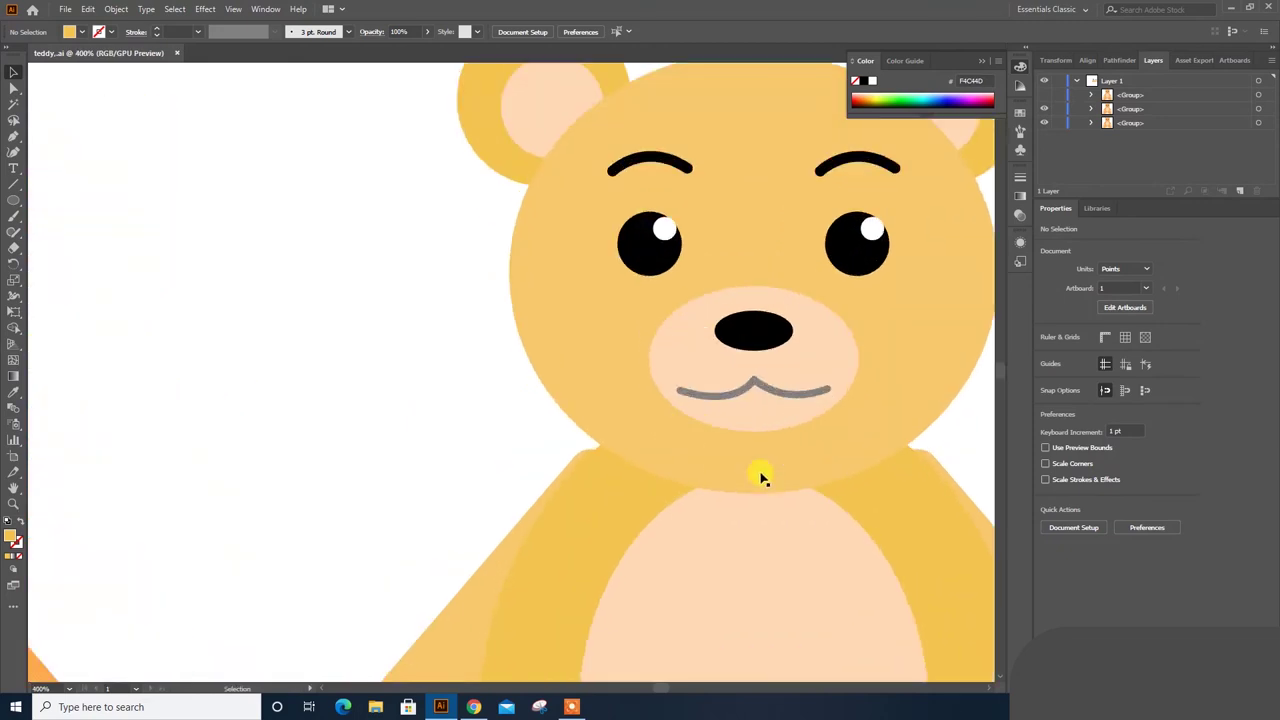
Draw a small pink circle as the bow's centre knot.
key(l)
drag(587, 413, 590, 418)
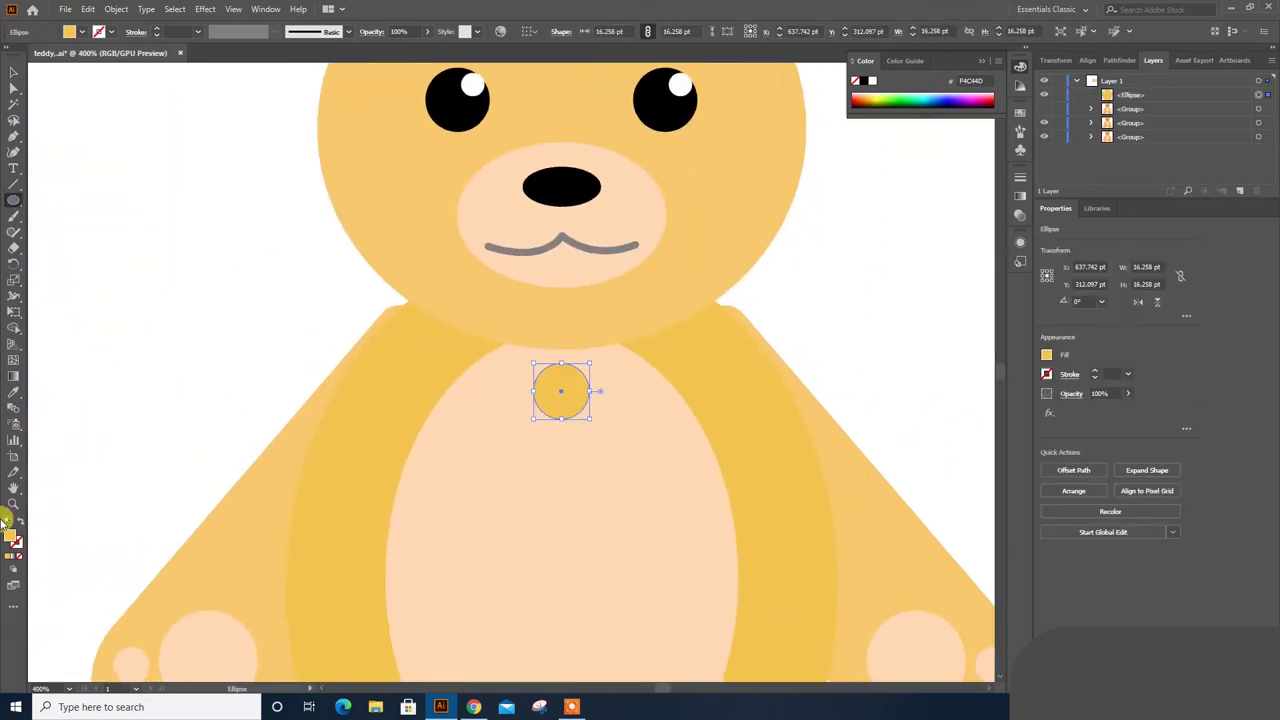
double_click(12, 537)
drag(1055, 294, 1055, 243)
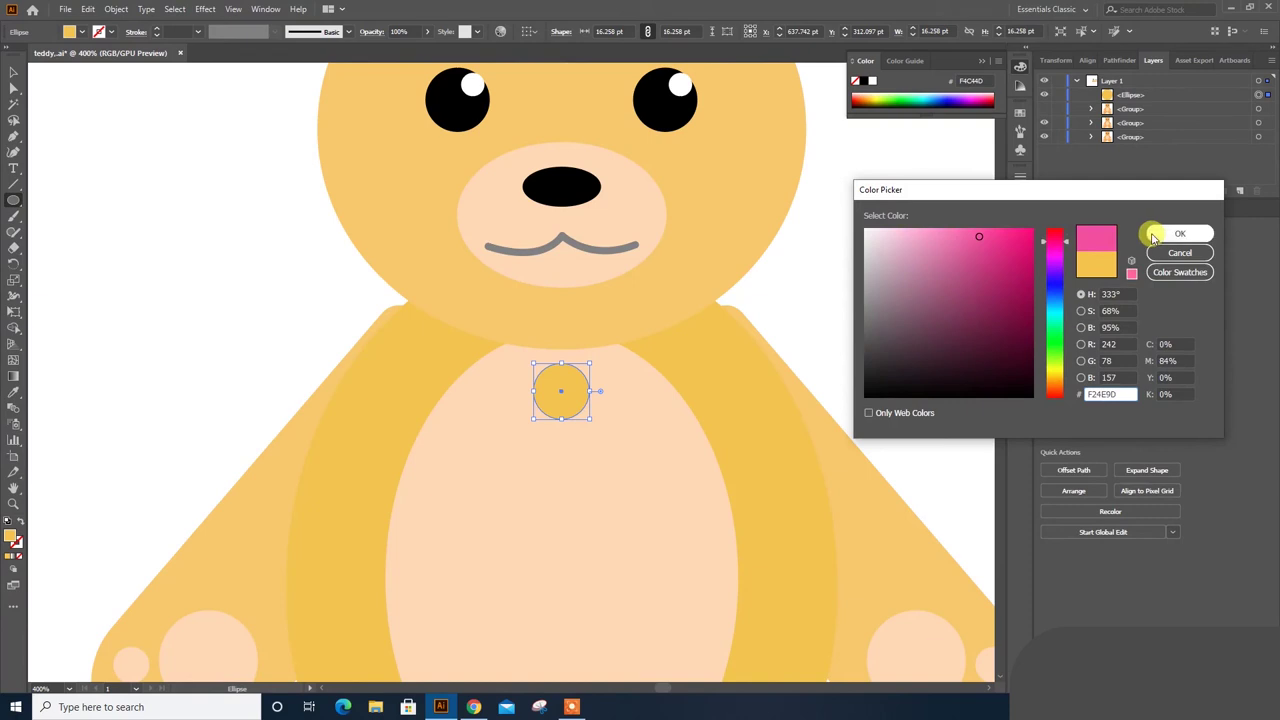
click(1157, 234)
click(13, 90)
click(143, 288)
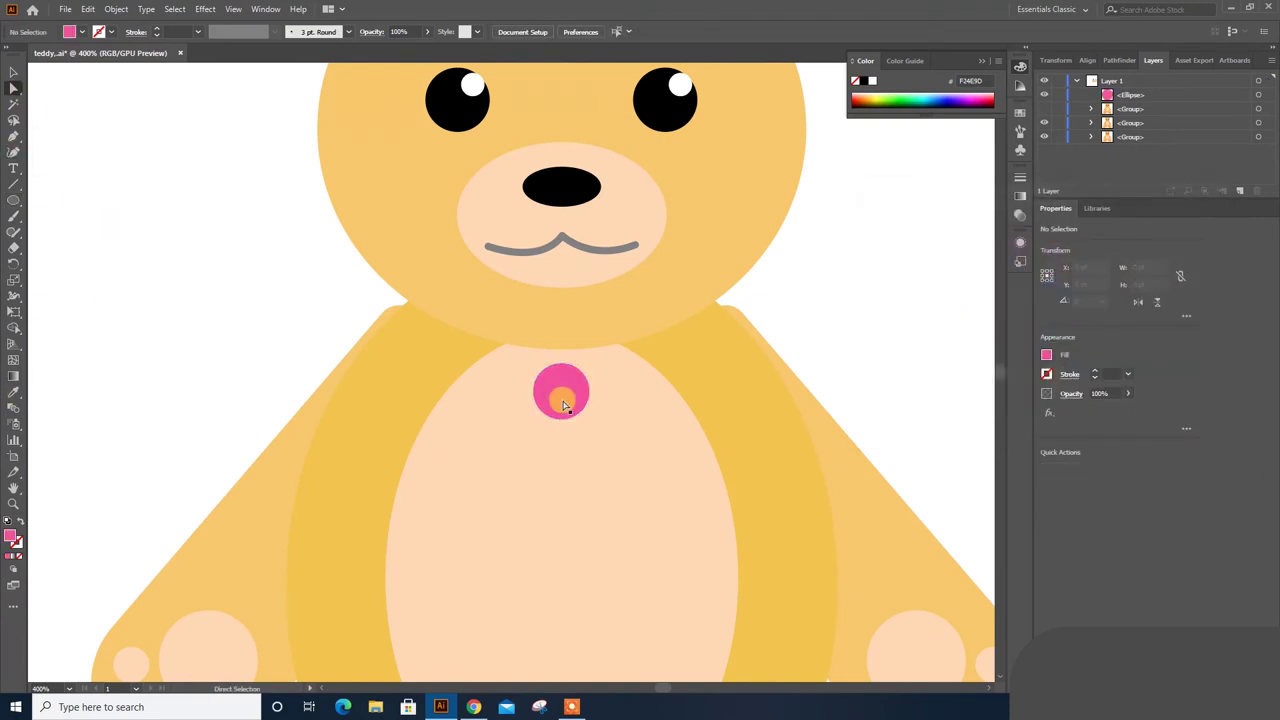
Pen-draw a curved bow wing extending out from the knot.
click(570, 378)
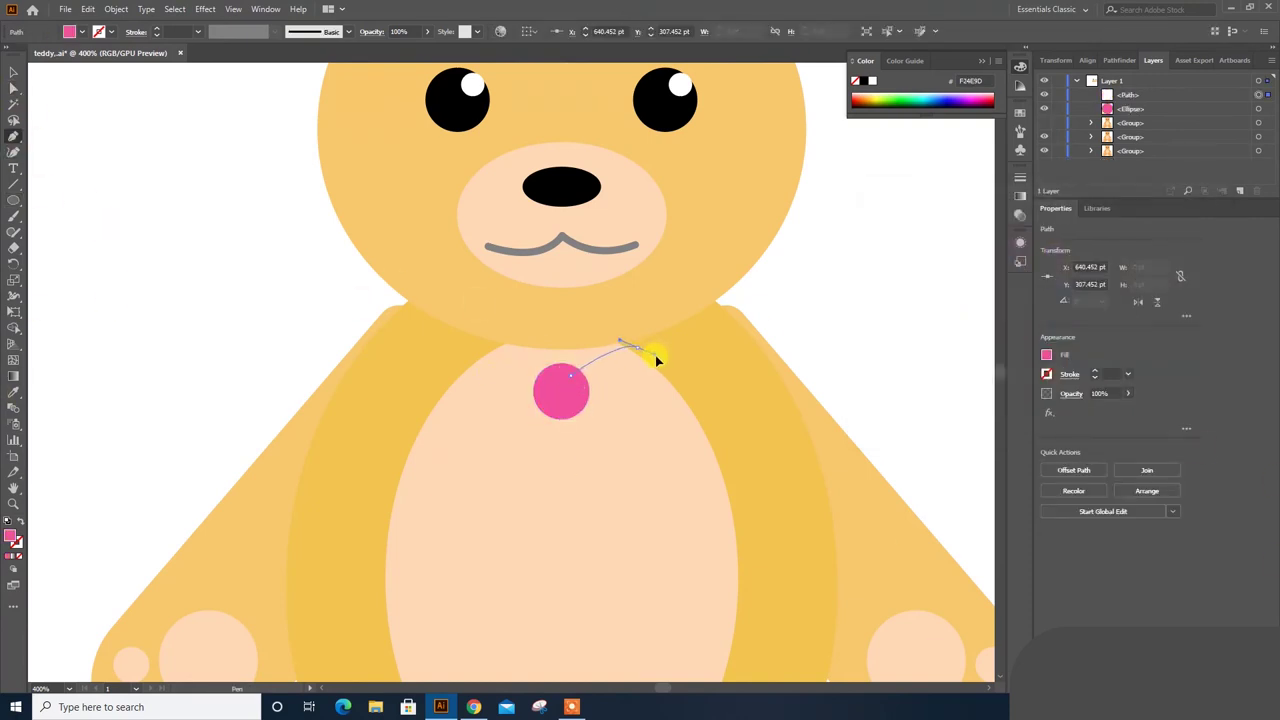
drag(655, 355, 657, 414)
drag(640, 468, 617, 463)
click(563, 400)
key(v)
drag(611, 380, 540, 390)
key(ctrl+z)
key(p)
Add darker pink D32A83 crease lines across the wing.
click(652, 370)
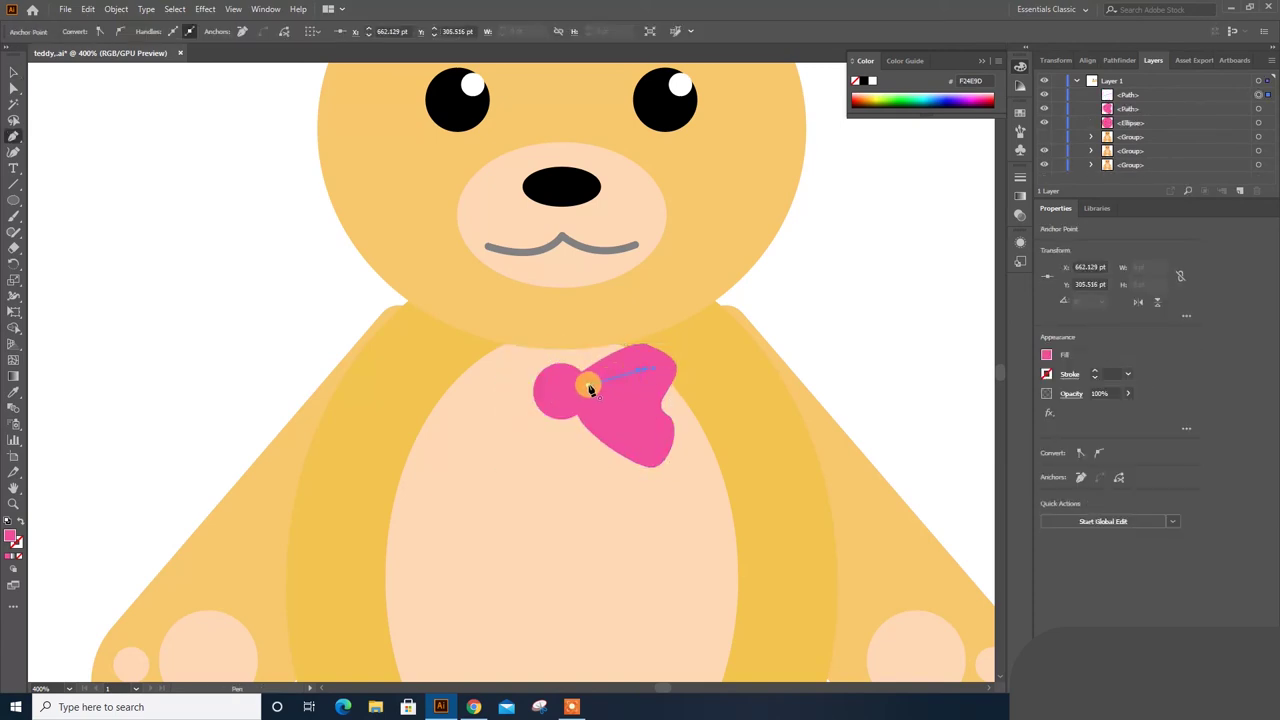
key(i)
double_click(14, 540)
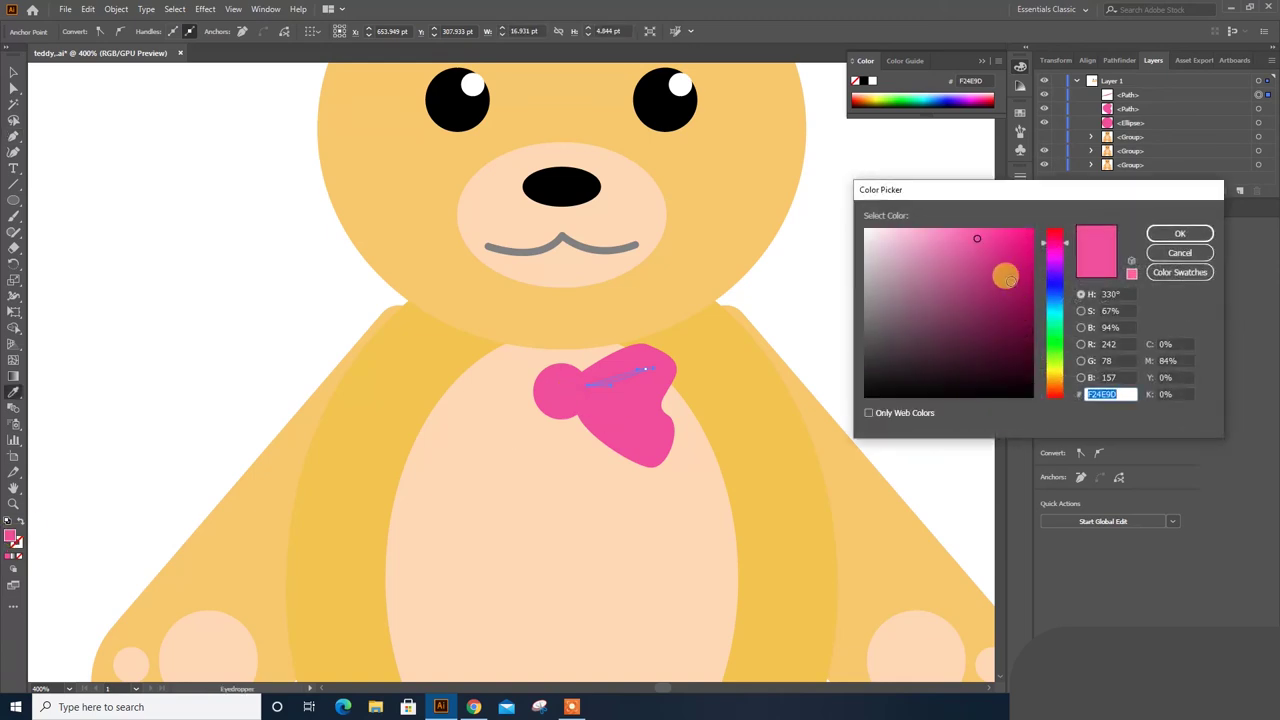
click(1166, 229)
key(v)
key(ctrl+shift+a)
key(ctrl+plus)
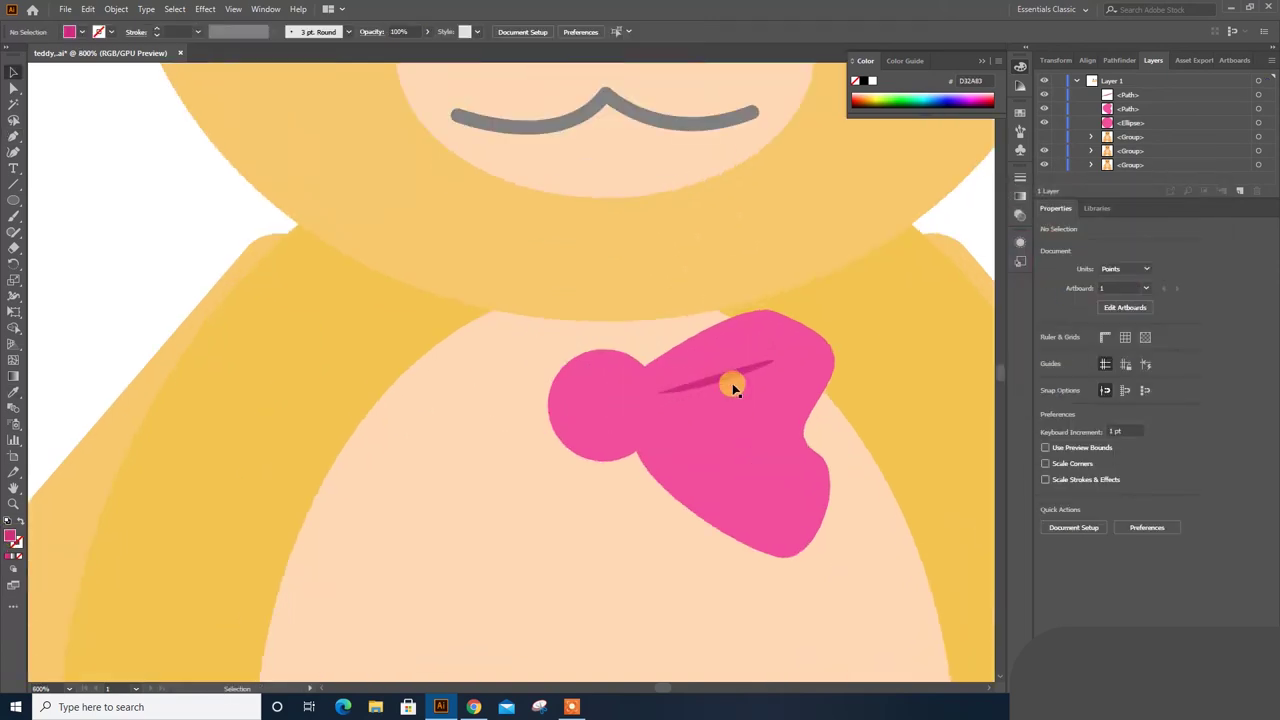
click(726, 383)
mouse_move(726, 383)
mouse_down()
mouse_move(755, 405)
mouse_move(743, 461)
mouse_move(833, 487)
mouse_move(750, 470)
mouse_up()
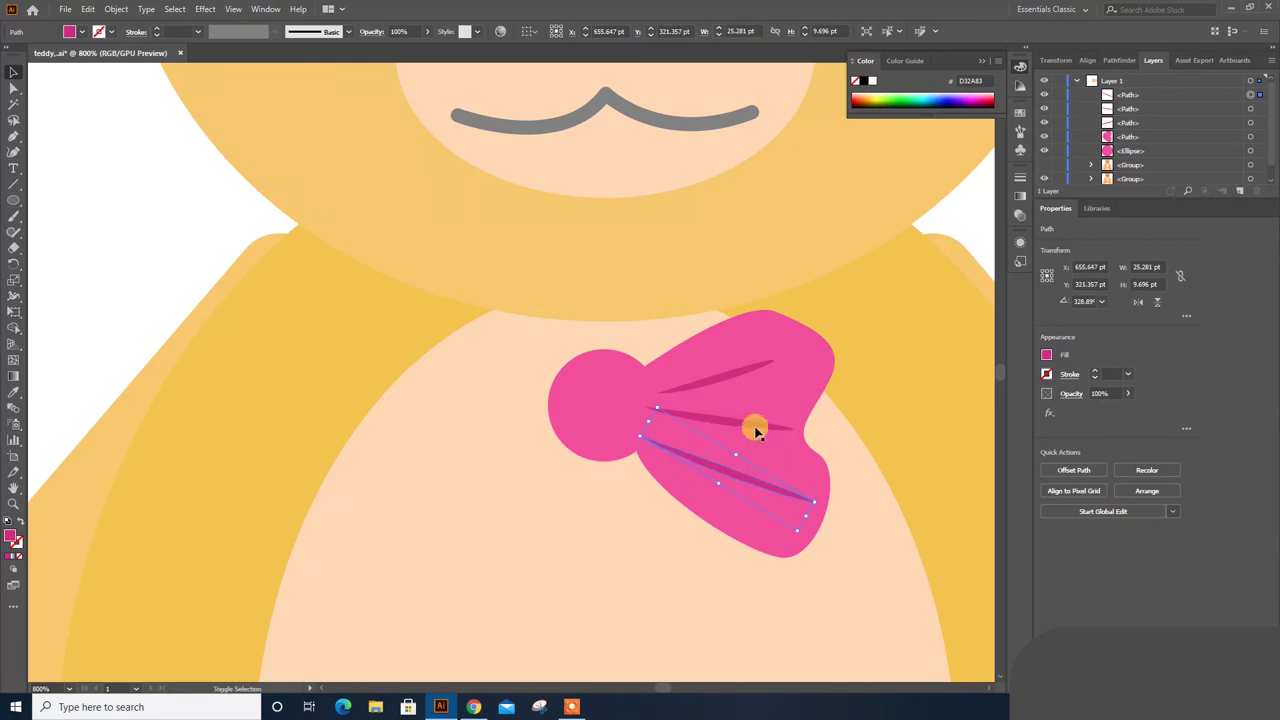
Group the wing with its creases, add a mirrored copy on the left, and group both wings.
shift+click(763, 369)
key(ctrl+g)
mouse_move(791, 354)
mouse_down()
mouse_move(600, 358)
mouse_move(637, 354)
mouse_up()
right_click(650, 348)
click(900, 546)
drag(650, 440, 534, 424)
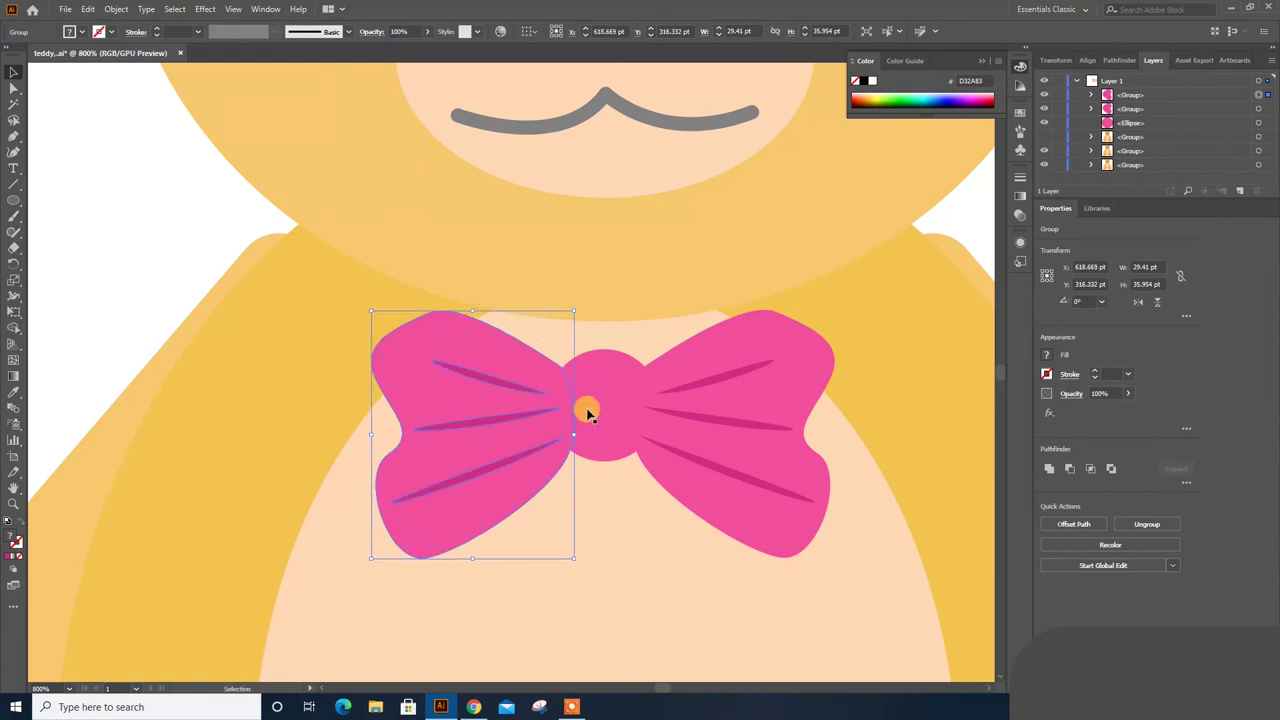
shift+click(743, 391)
key(ctrl+g)
Send the wings behind the round knot.
right_click(743, 393)
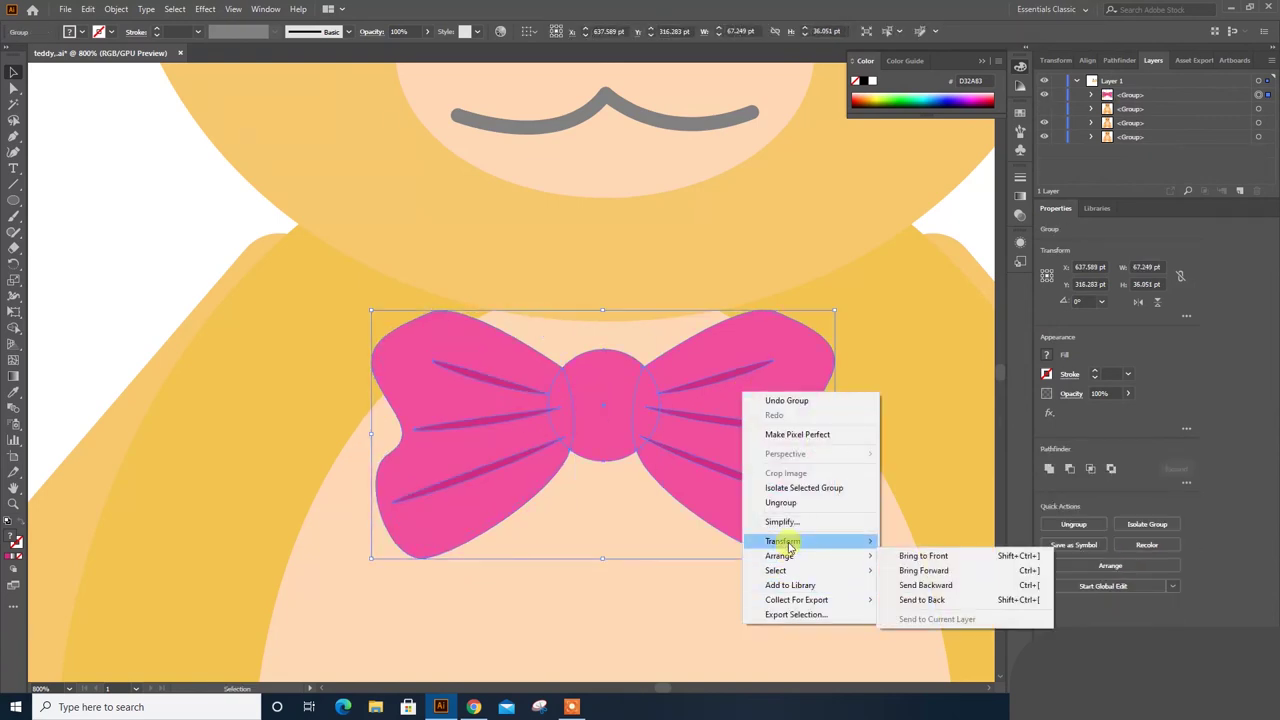
click(915, 585)
click(1040, 294)
click(1104, 443)
click(143, 235)
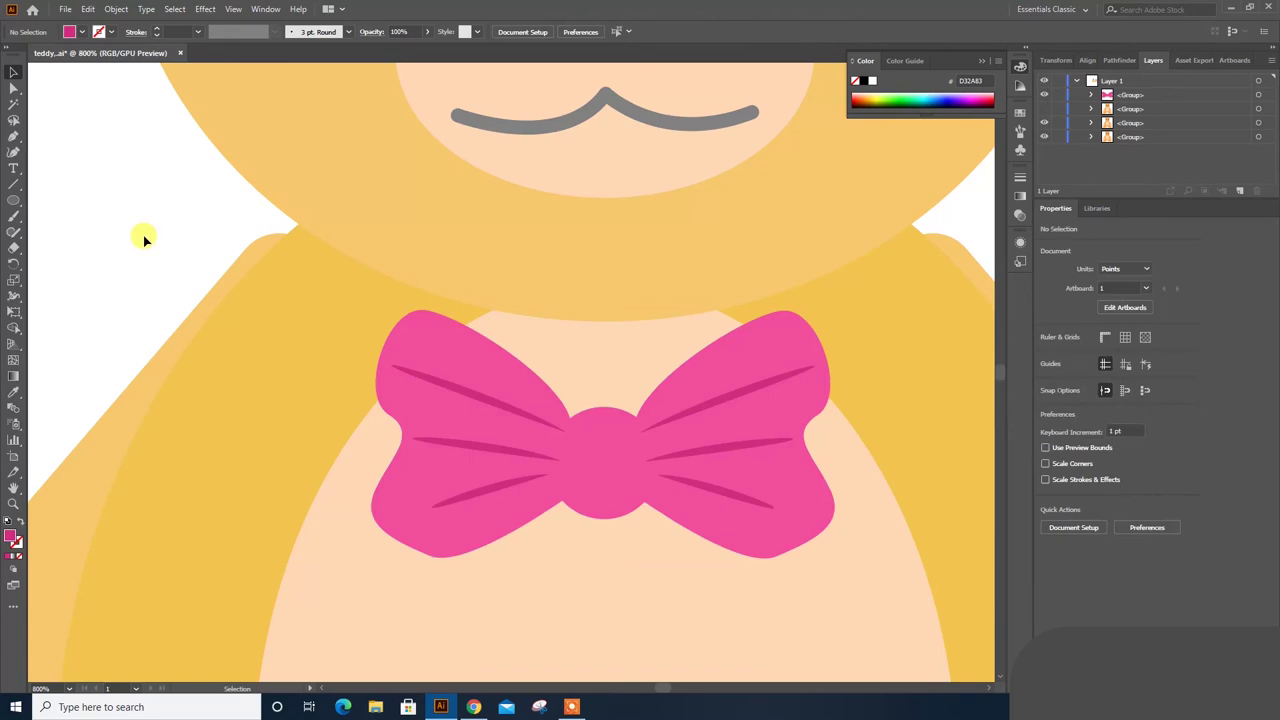
scroll(200, 245, down, 5)
scroll(400, 262, up, 2)
scroll(530, 400, up, 1)
Move the bow onto the yellow bear's head and shrink it to fit.
drag(558, 510, 500, 134)
scroll(500, 200, up, 2)
scroll(534, 320, up, 2)
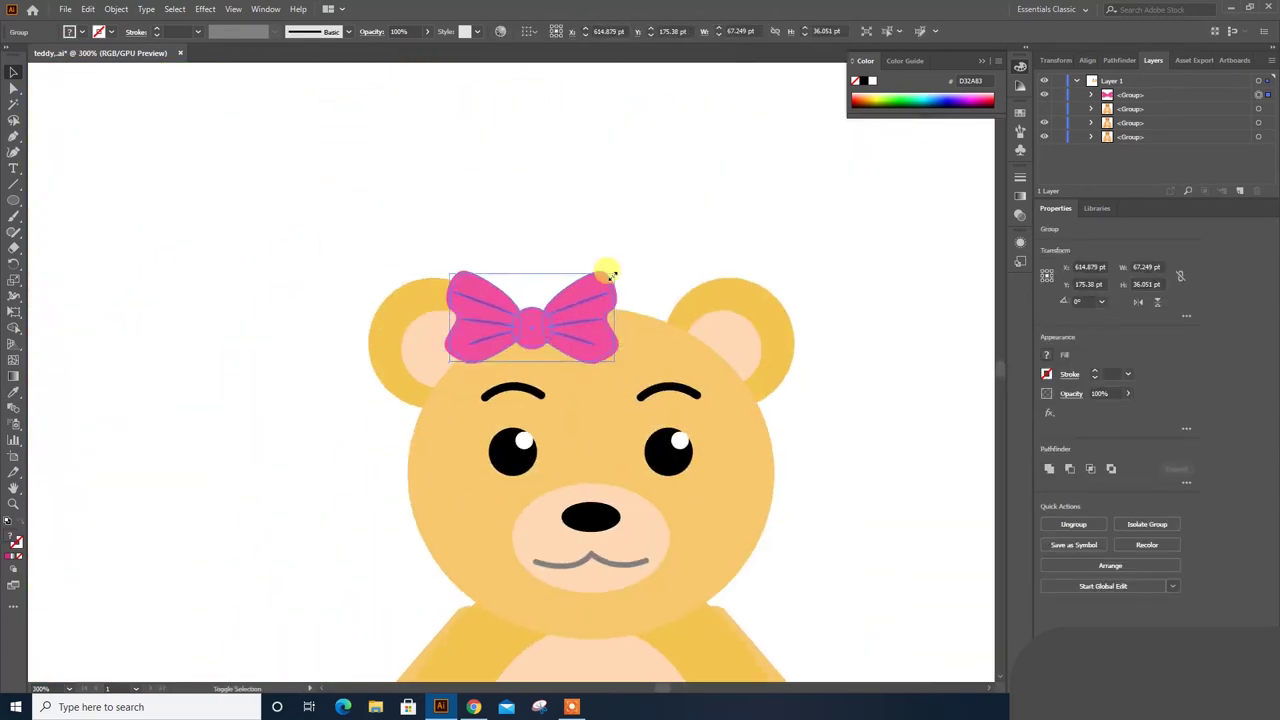
drag(611, 273, 600, 277)
click(566, 225)
scroll(571, 266, down, 2)
scroll(475, 270, left, 3)
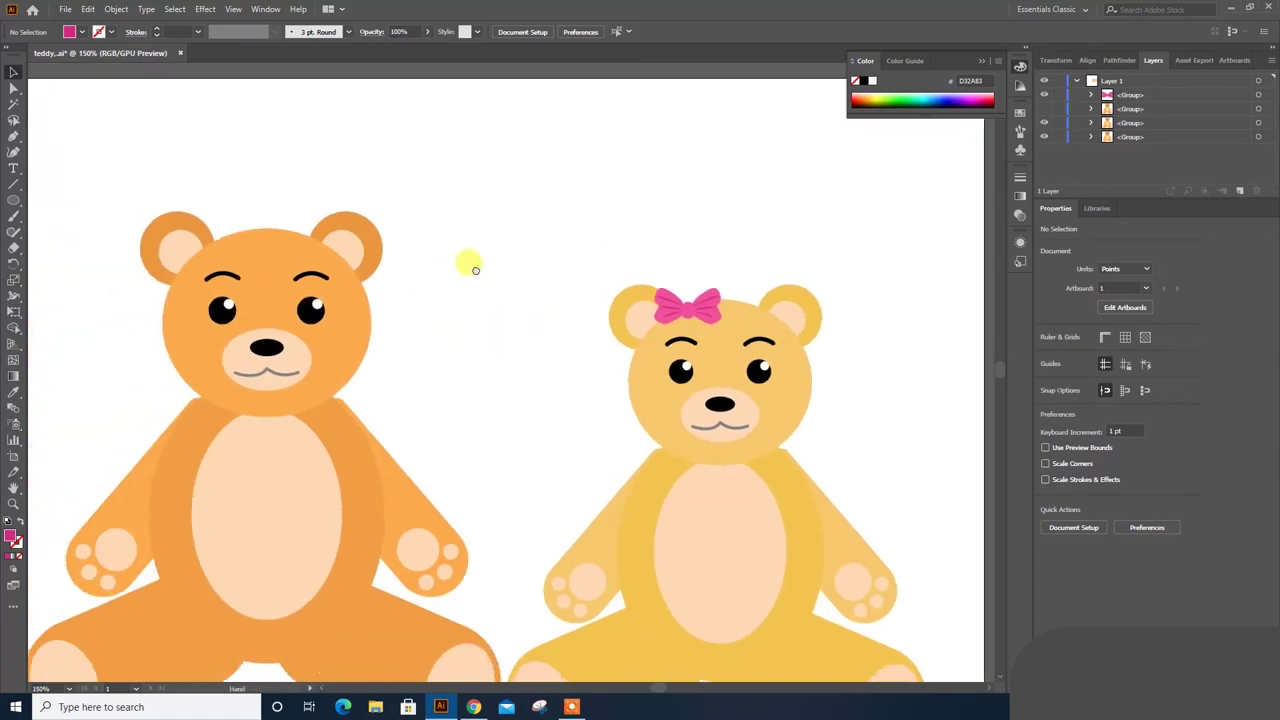
drag(475, 270, 564, 294)
scroll(563, 291, up, 2)
scroll(423, 297, up, 1)
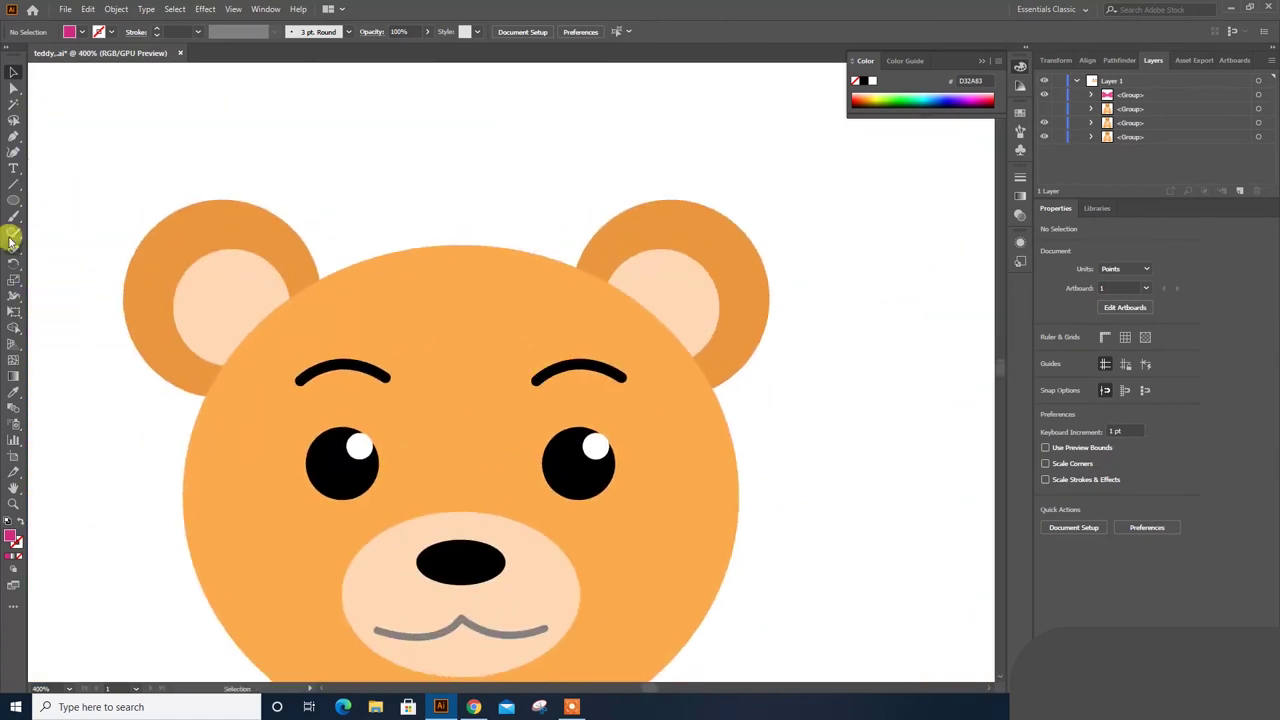
Draw a red-brown 7C352E circle above the orange bear's head as the hat crown.
drag(433, 198, 490, 254)
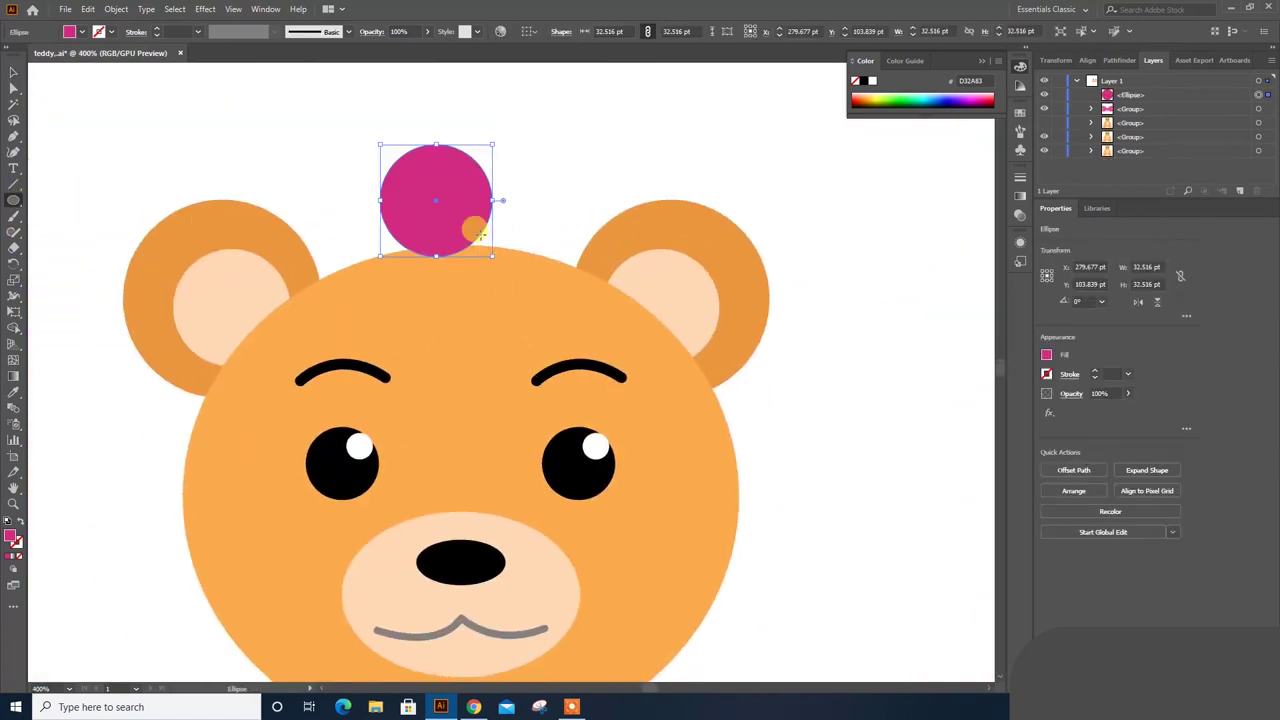
key(i)
double_click(13, 530)
click(1049, 398)
click(980, 229)
click(970, 315)
click(1180, 233)
key(v)
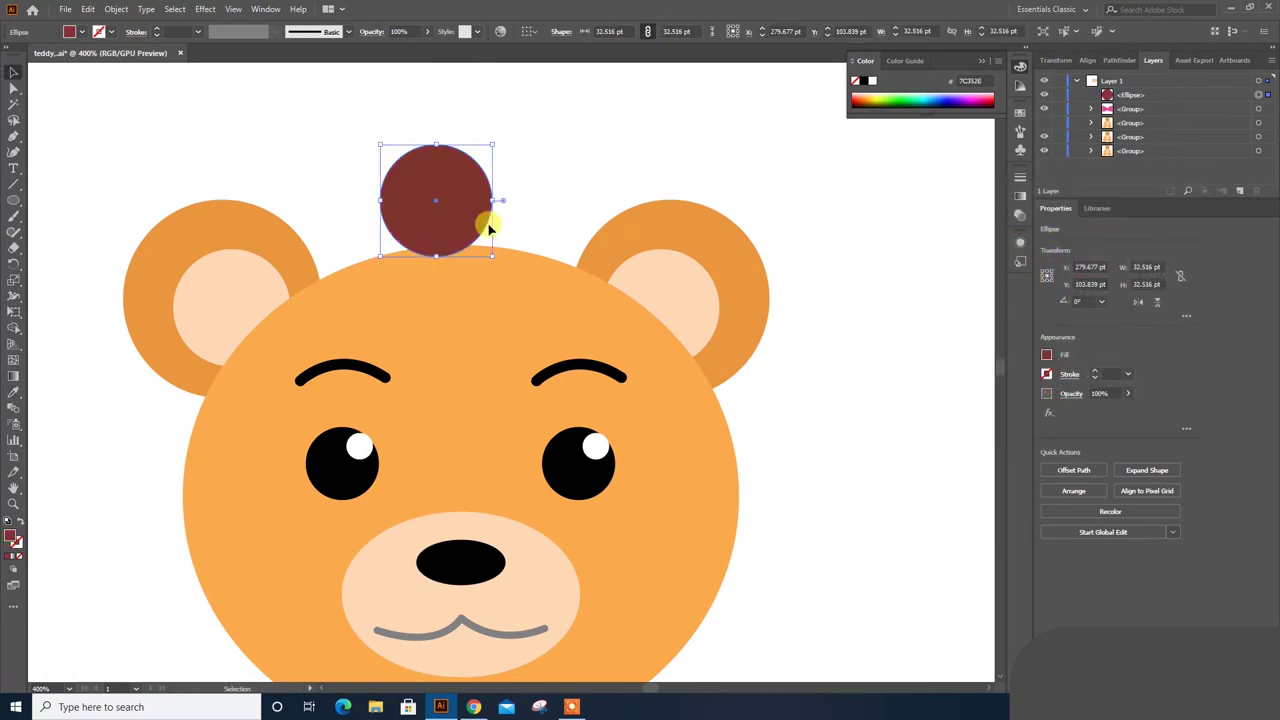
mouse_move(491, 199)
mouse_down()
mouse_move(535, 200)
mouse_move(495, 200)
mouse_up()
click(60, 230)
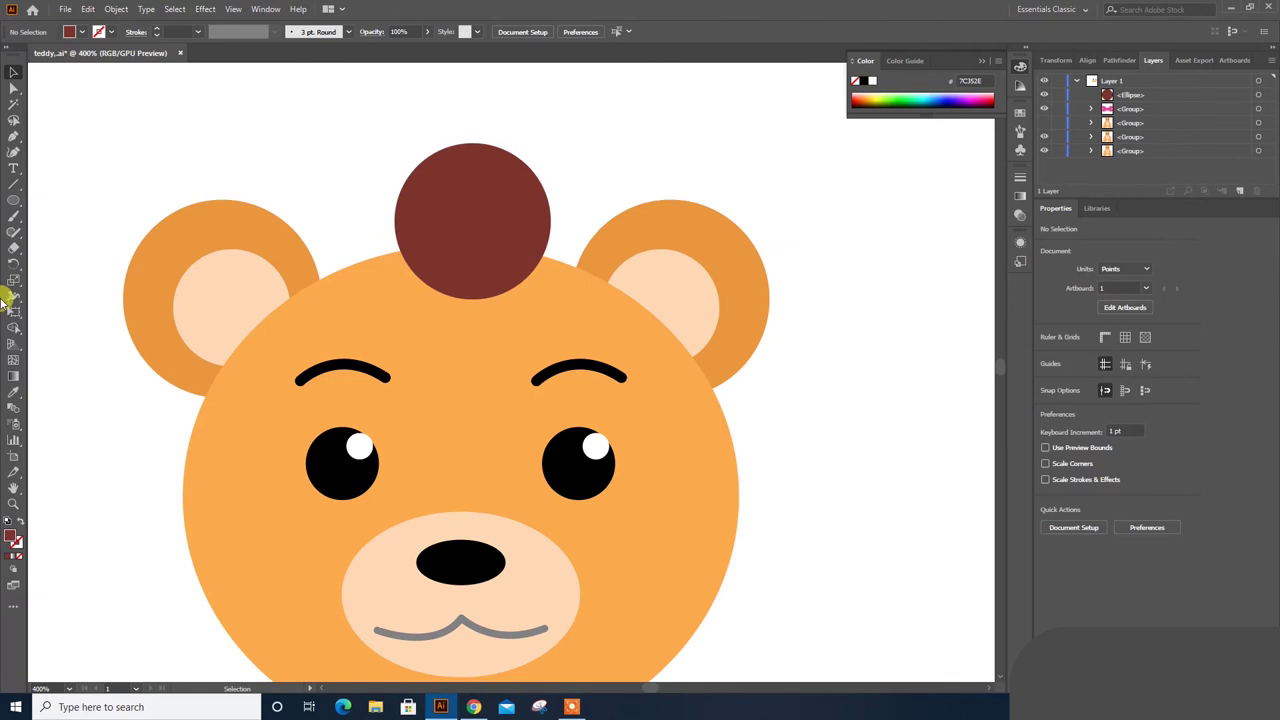
Draw a flat brim ellipse and reshape the crown into a dome meeting it.
drag(313, 234, 620, 310)
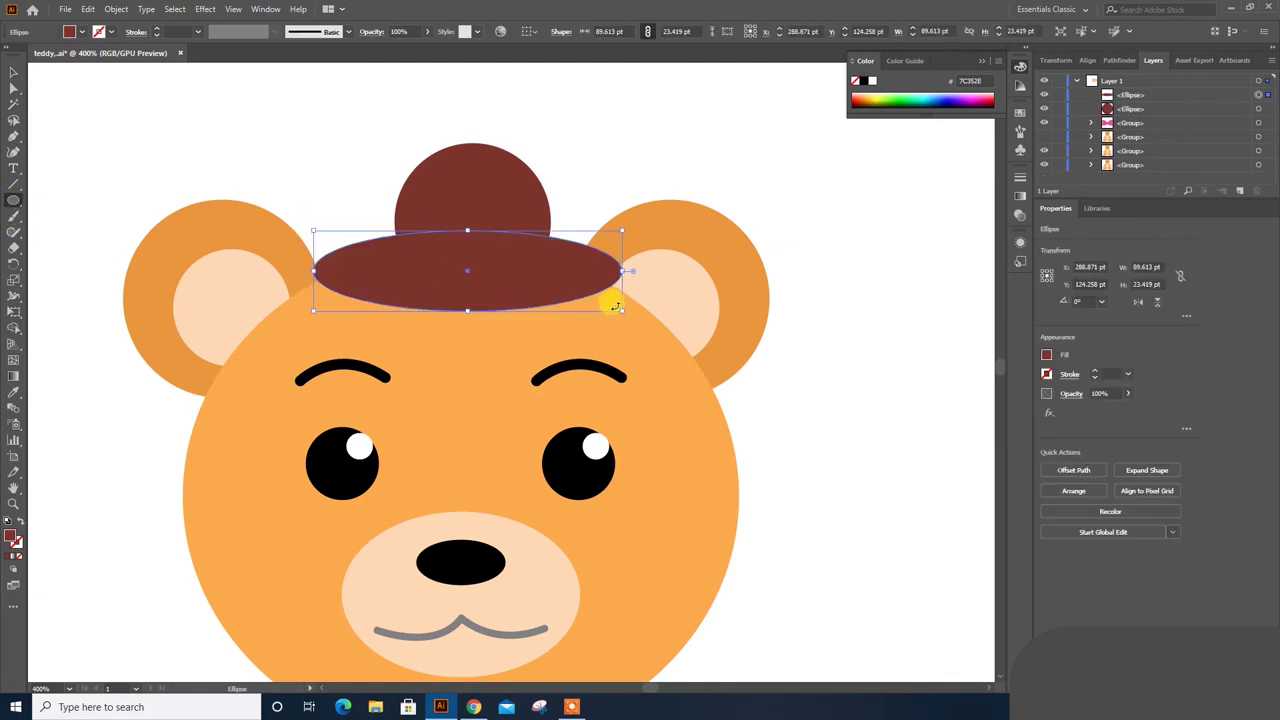
key(v)
click(463, 203)
drag(551, 216, 494, 217)
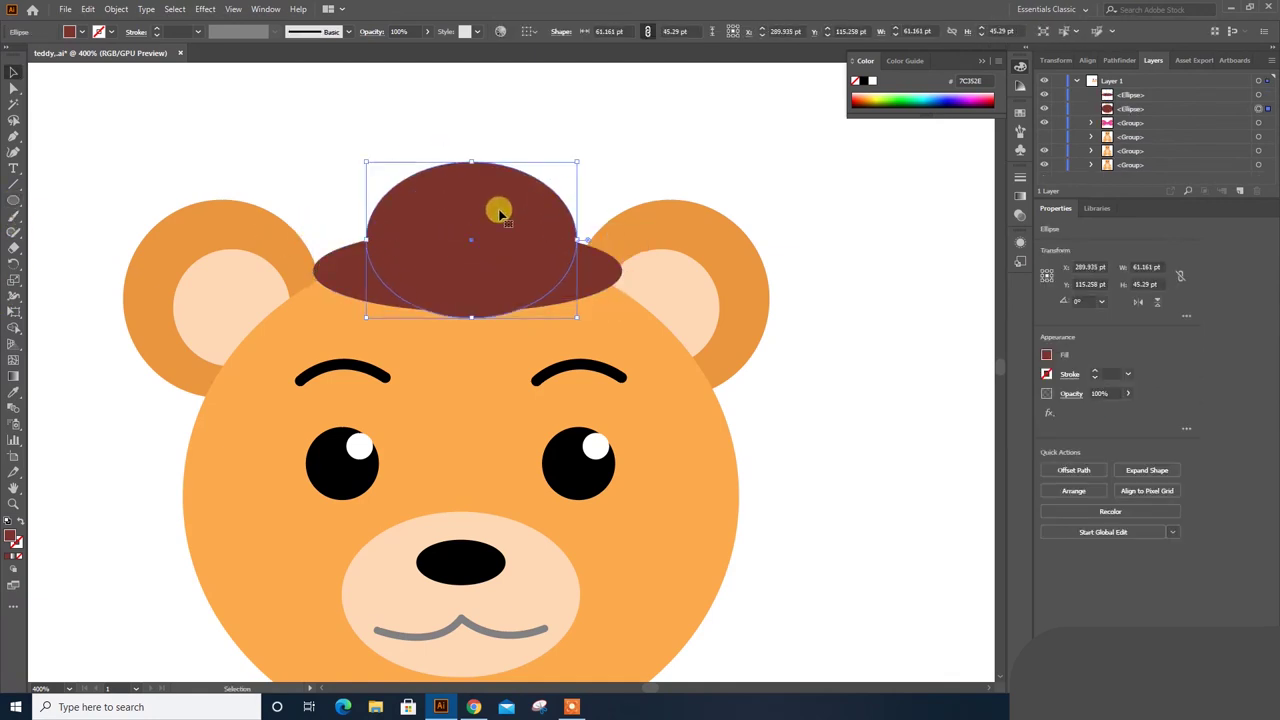
key(a)
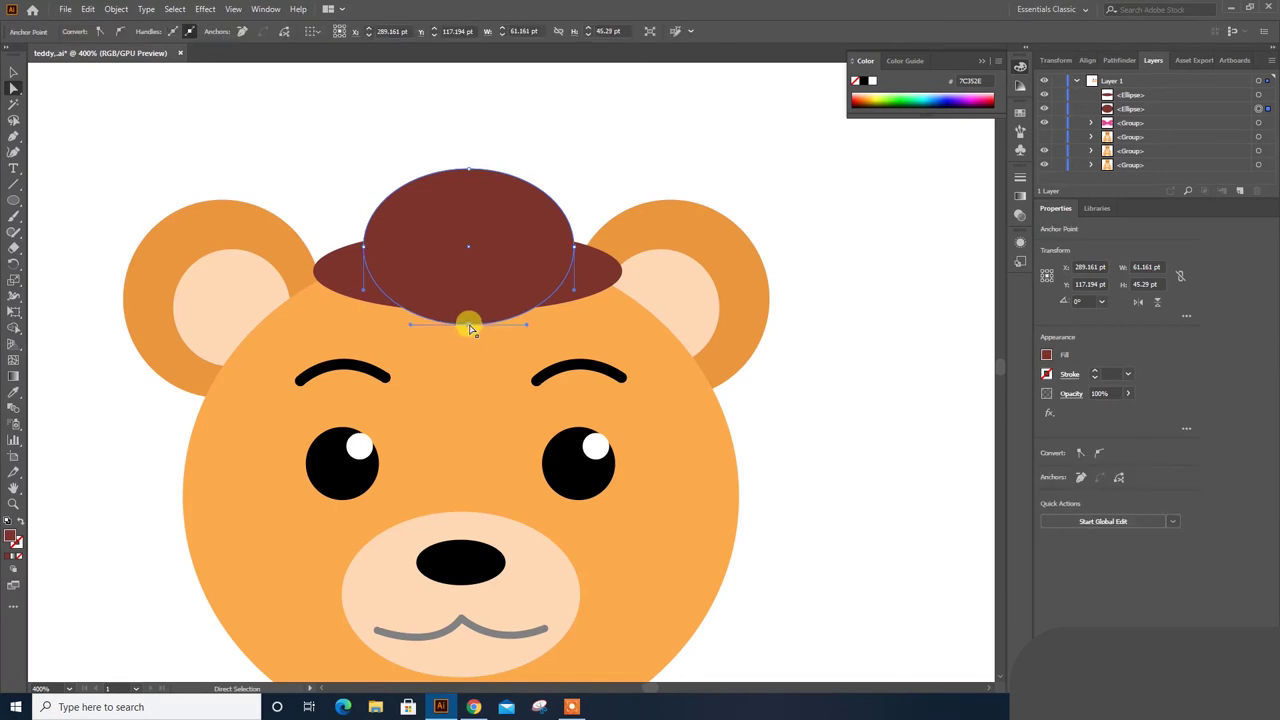
drag(468, 323, 467, 288)
click(563, 131)
Fill the brim dark brown 28100F and bring the crown dome in front of it.
click(574, 269)
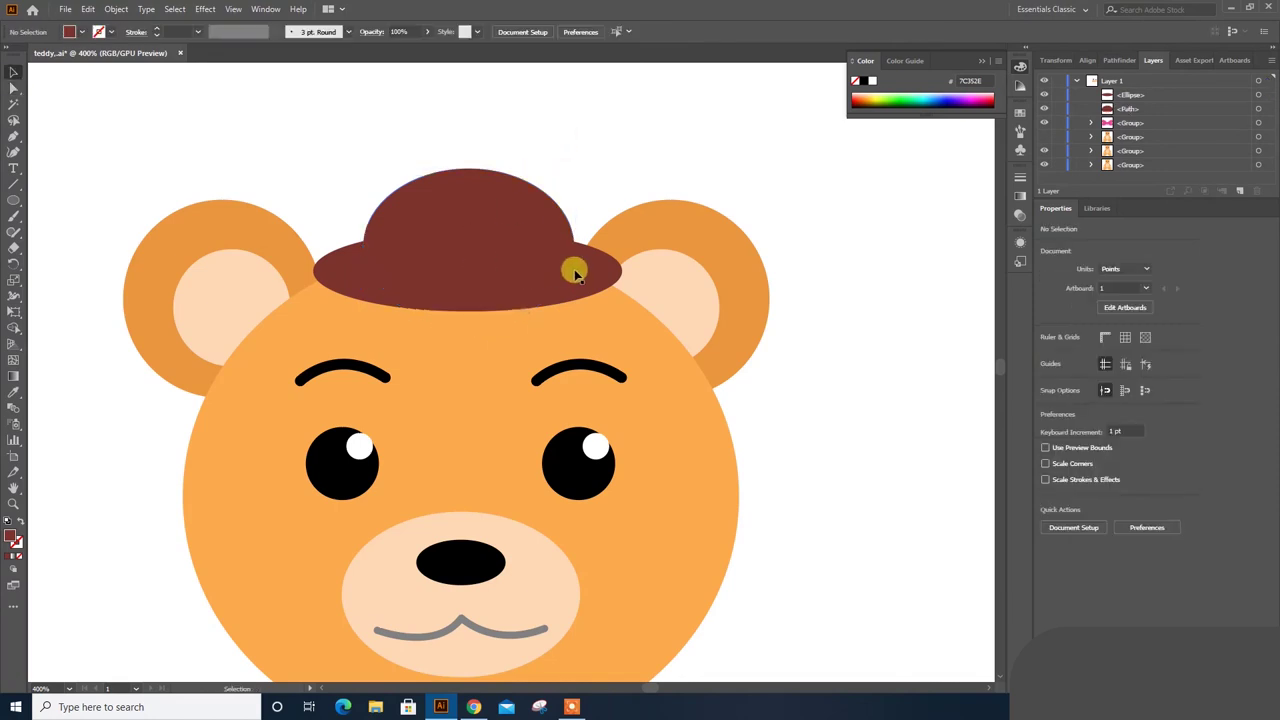
double_click(10, 538)
click(965, 366)
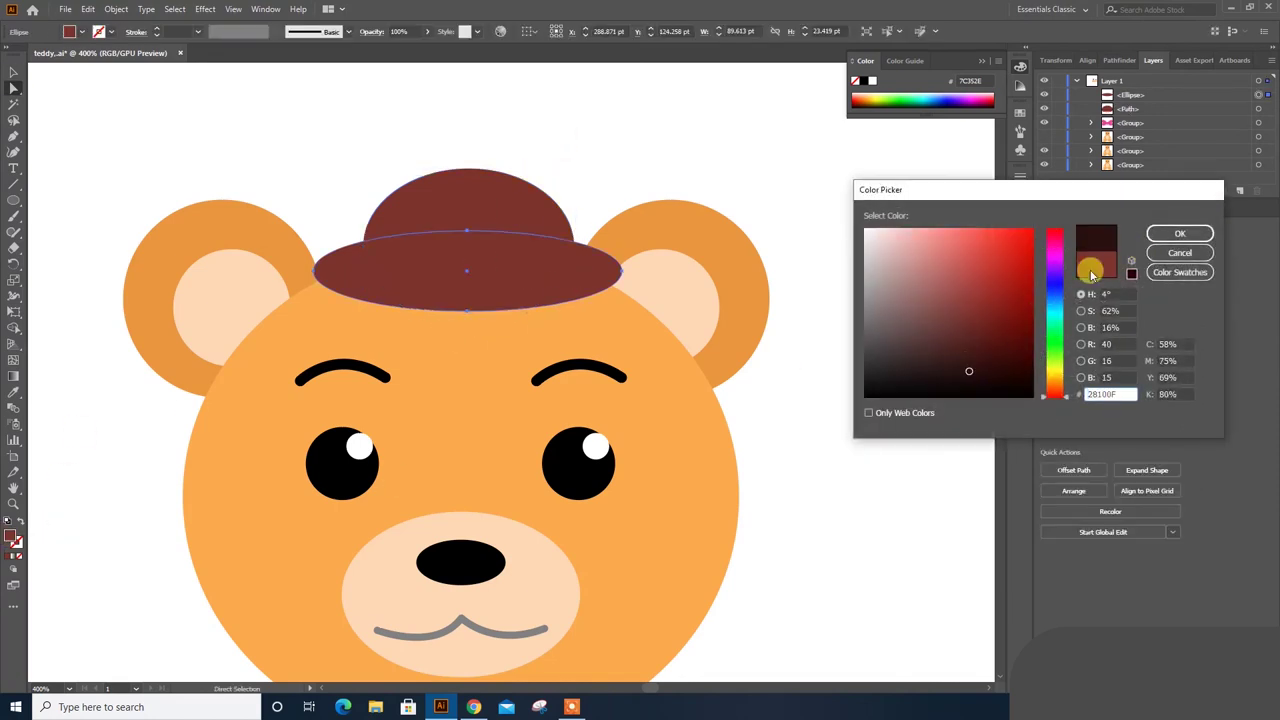
click(1163, 231)
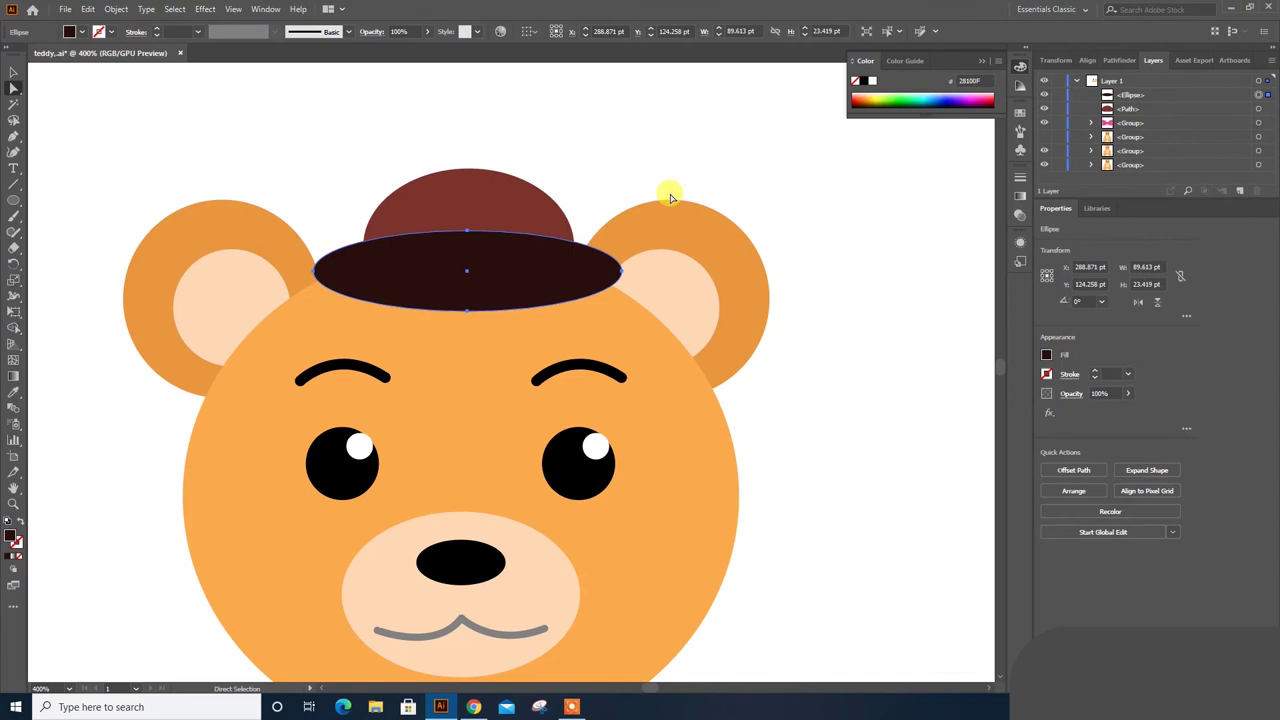
key(v)
key(ctrl+plus)
key(ctrl+plus)
right_click(611, 212)
mouse_move(648, 436)
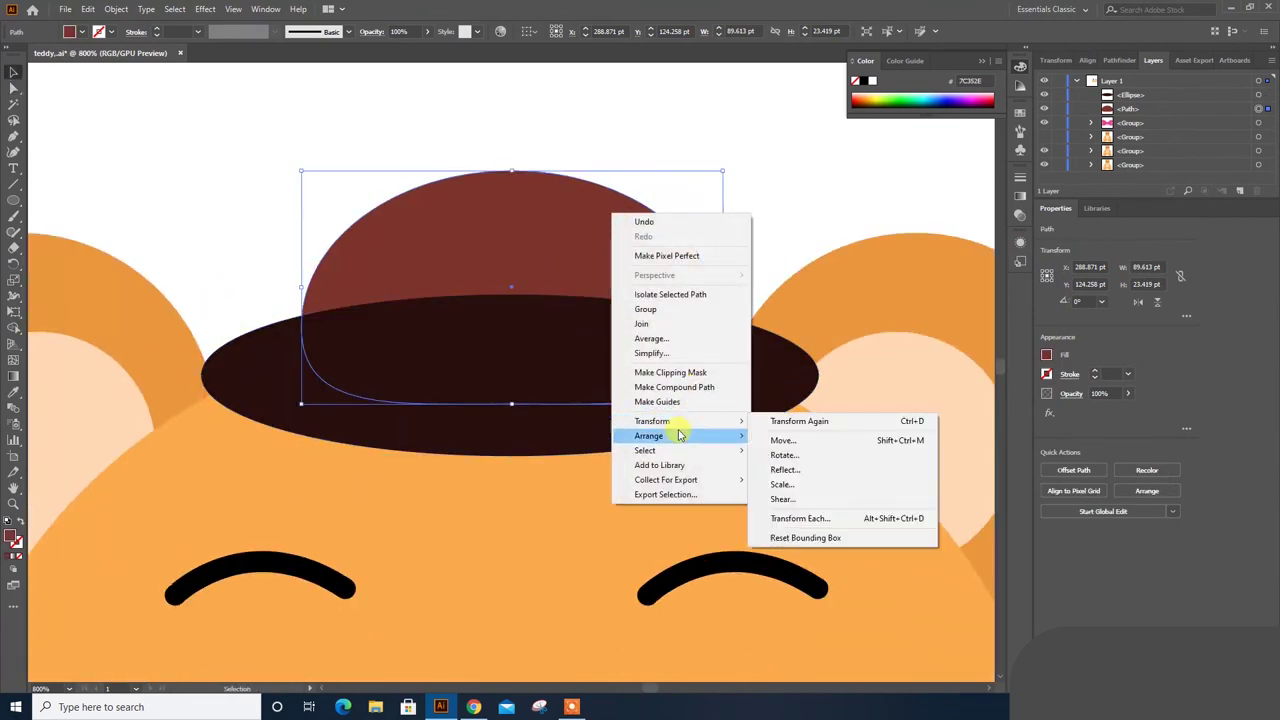
click(790, 436)
Reshape the dome's bottom curve and corners with Direct Selection.
key(a)
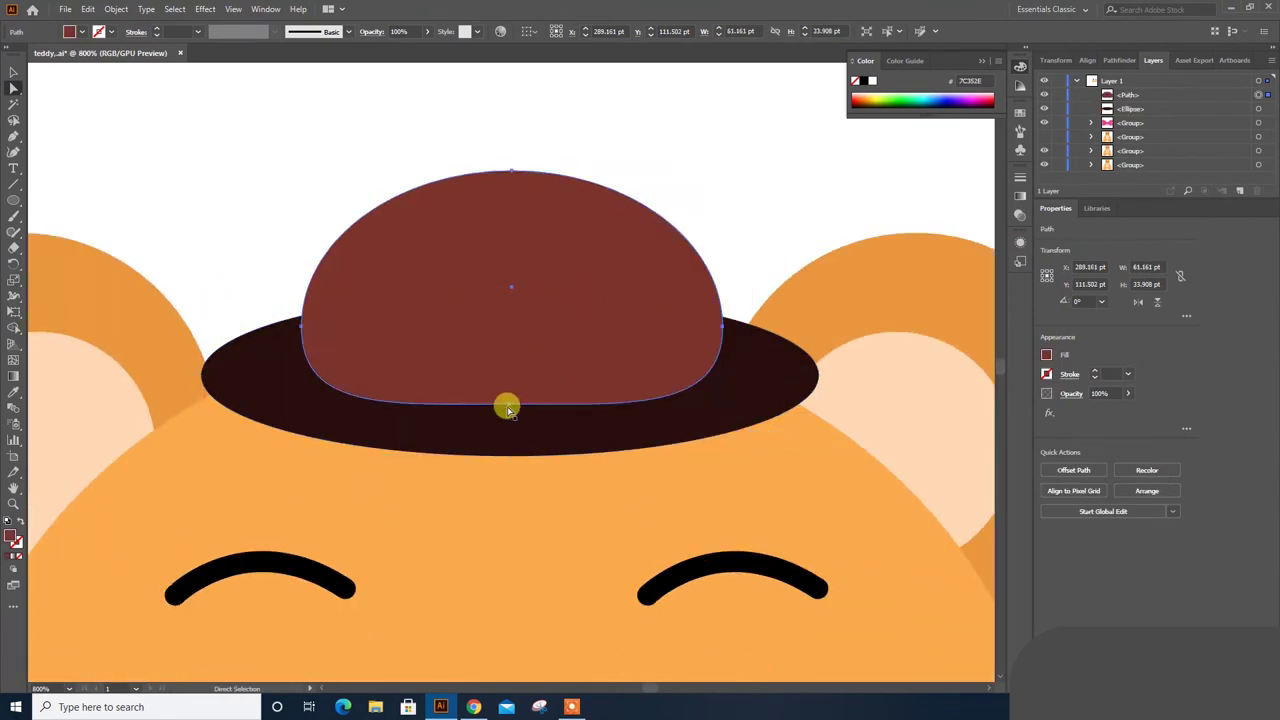
click(511, 403)
drag(511, 403, 509, 373)
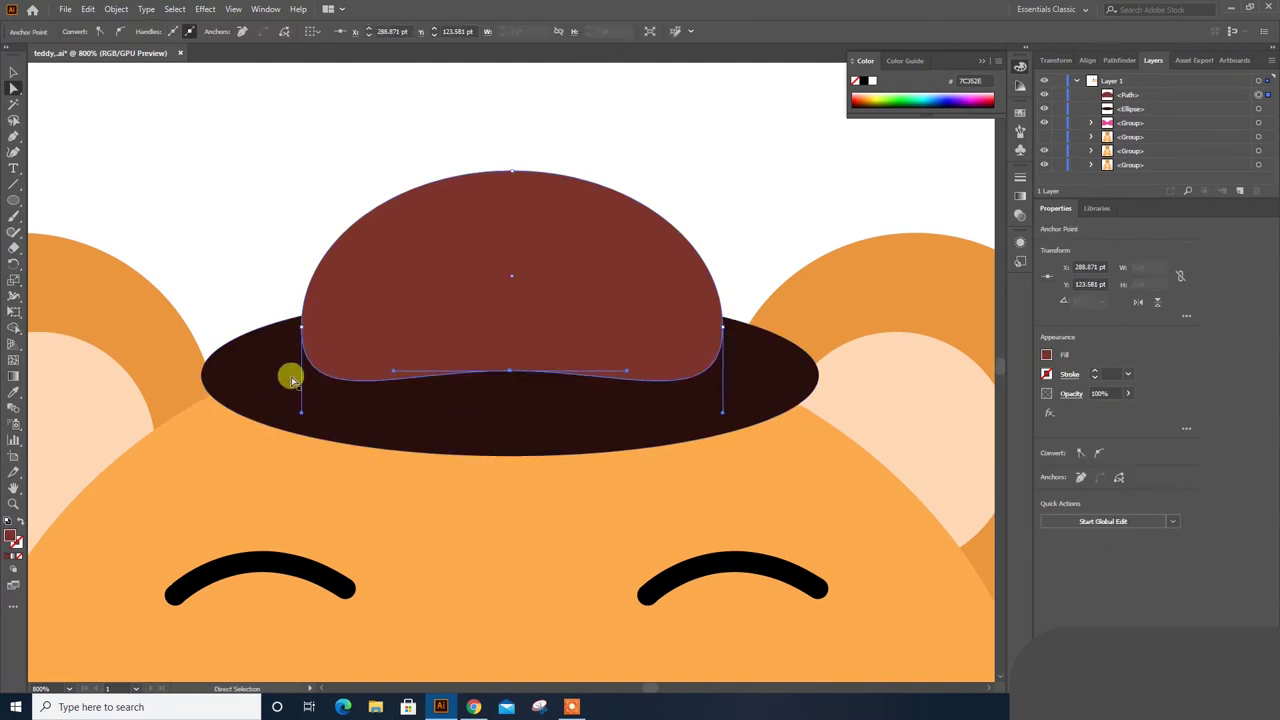
drag(303, 416, 301, 330)
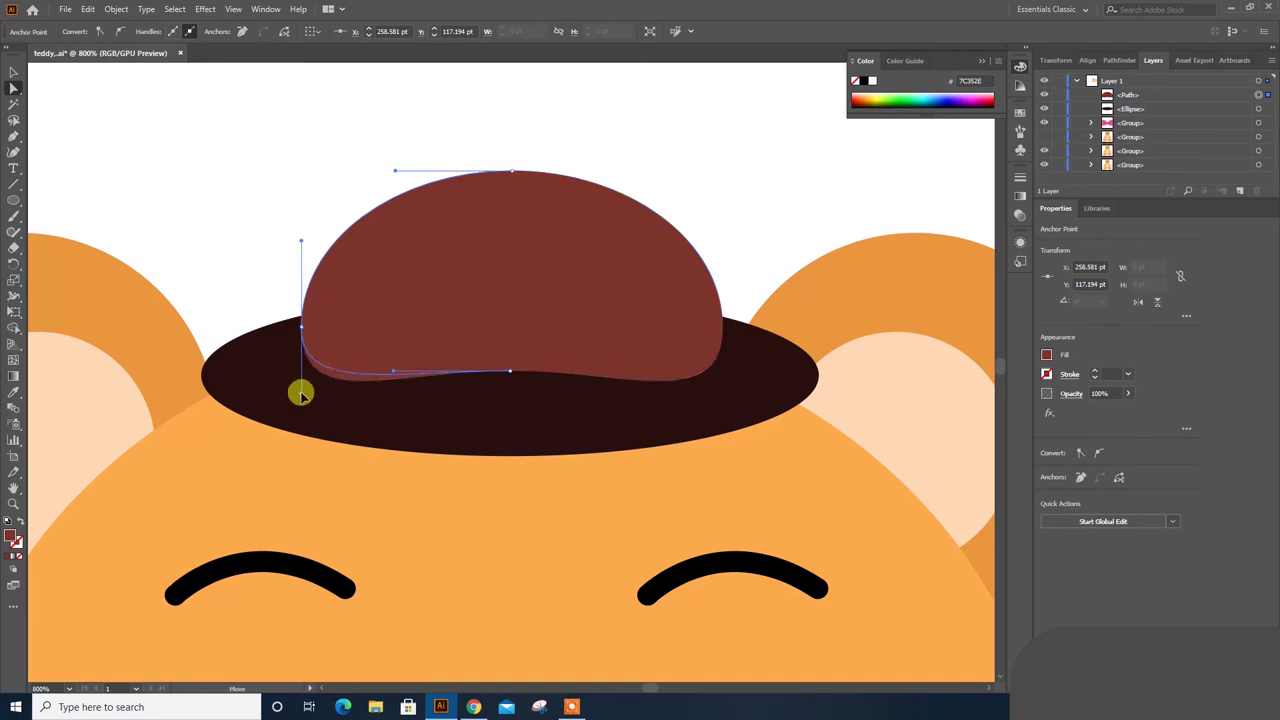
drag(721, 326, 725, 422)
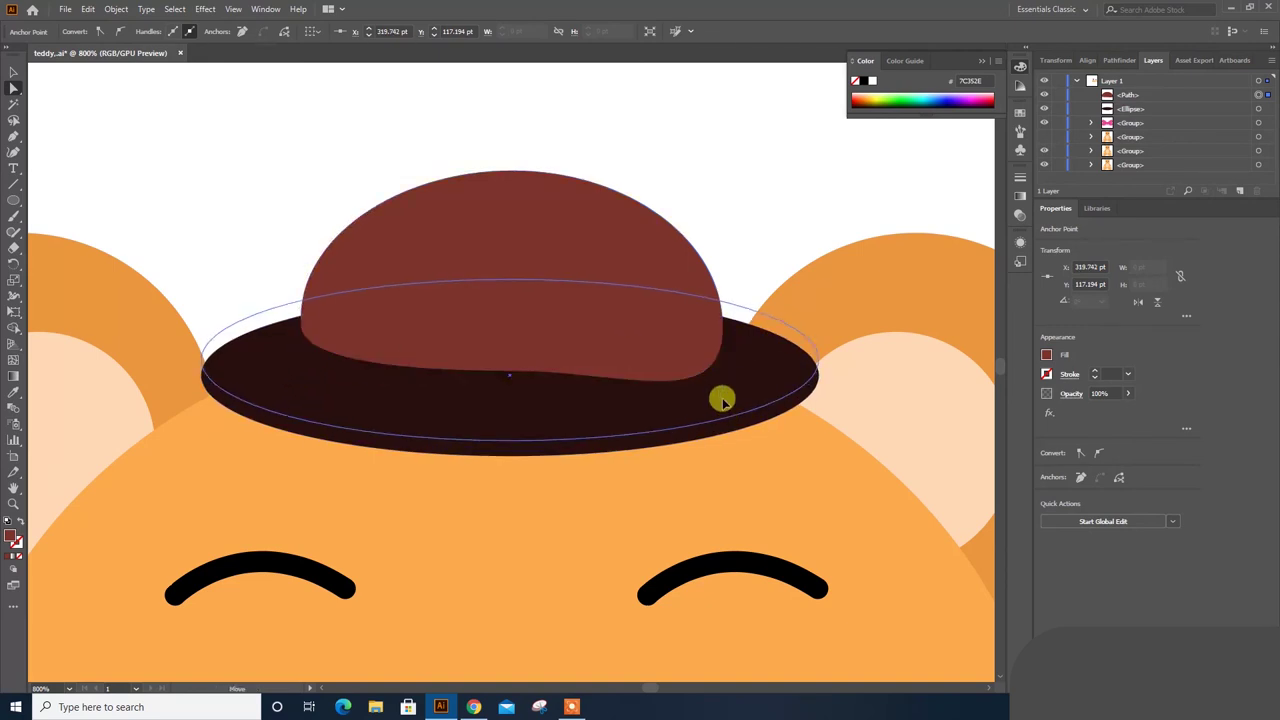
mouse_move(720, 328)
mouse_down()
mouse_move(722, 416)
mouse_move(717, 343)
mouse_up()
key(v)
key(ctrl+shift+a)
Group the dome and brim, then scale, tilt and position the hat on the bear's head.
click(593, 263)
shift+click(628, 406)
key(ctrl+g)
drag(811, 171, 552, 294)
drag(367, 384, 586, 322)
drag(777, 220, 790, 268)
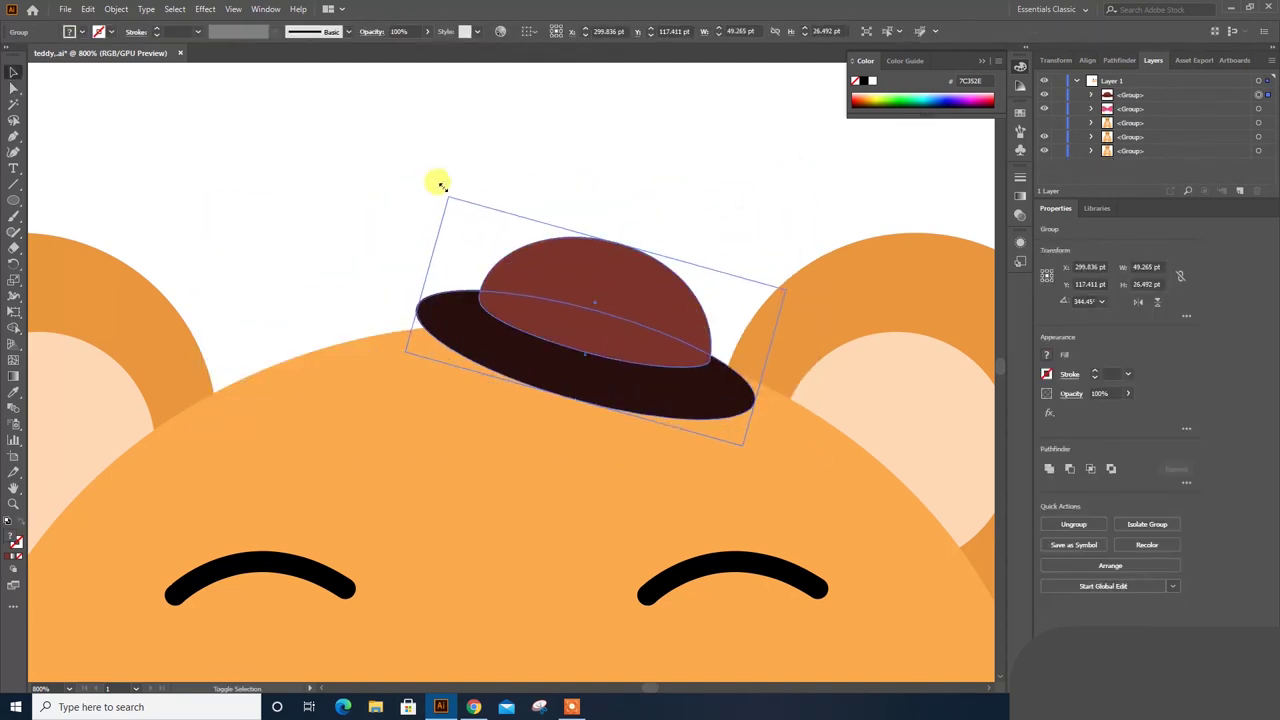
drag(441, 191, 348, 110)
drag(457, 214, 480, 246)
mouse_move(836, 270)
mouse_down()
mouse_move(820, 211)
mouse_move(754, 180)
mouse_up()
click(745, 185)
key(ctrl+minus)
key(ctrl+minus)
key(ctrl+minus)
key(ctrl+minus)
scroll(690, 300, down, 3)
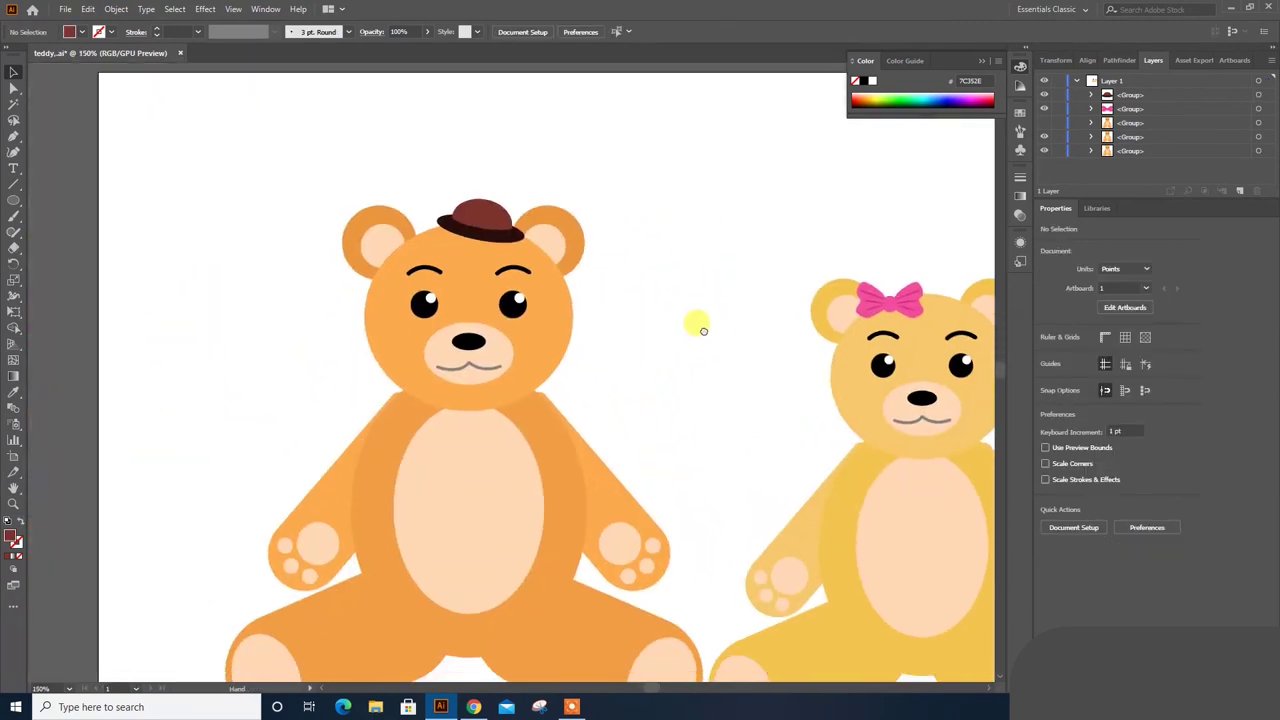
scroll(530, 390, right, 3)
scroll(530, 390, down, 2)
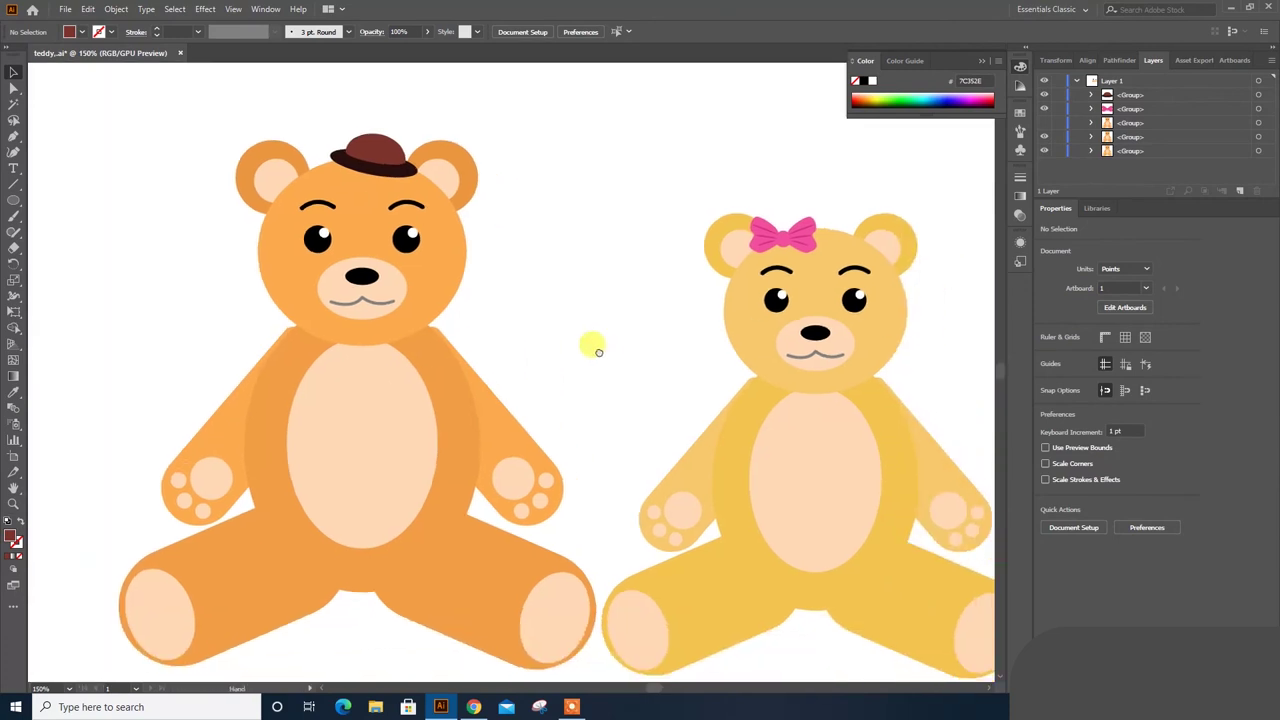